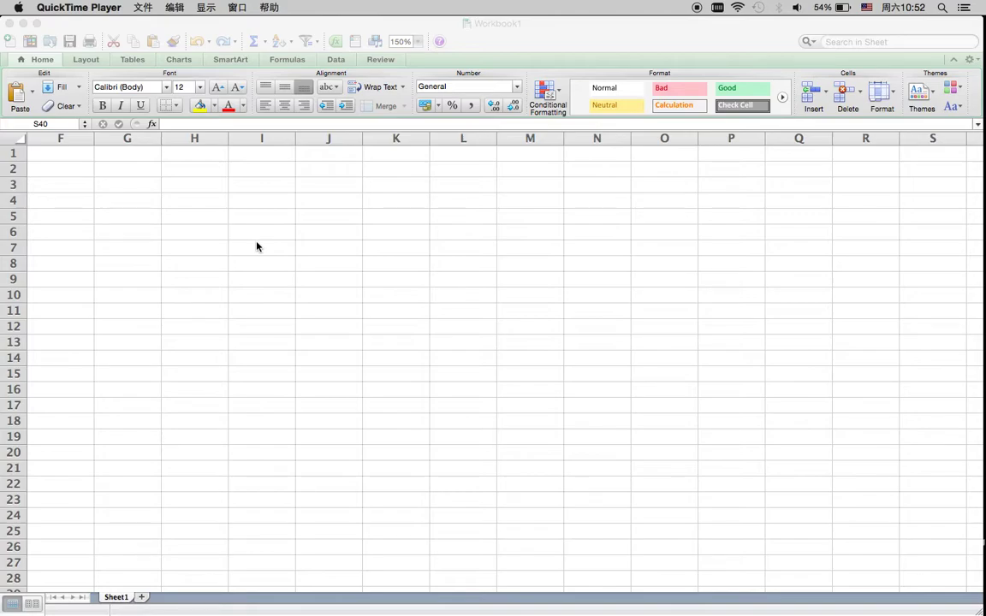
# - Enter the header "Order ID" in cell F1 and the IDs 1, 2 and 3 in F2 to F4
pyautogui.click(50, 150)
pyautogui.click(41, 152)
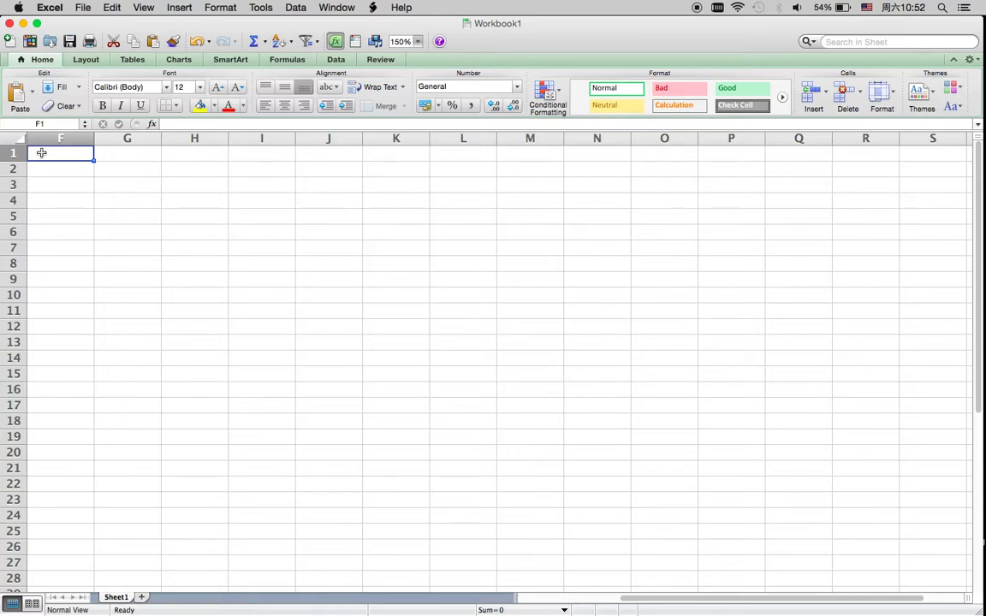
pyautogui.write('Or')
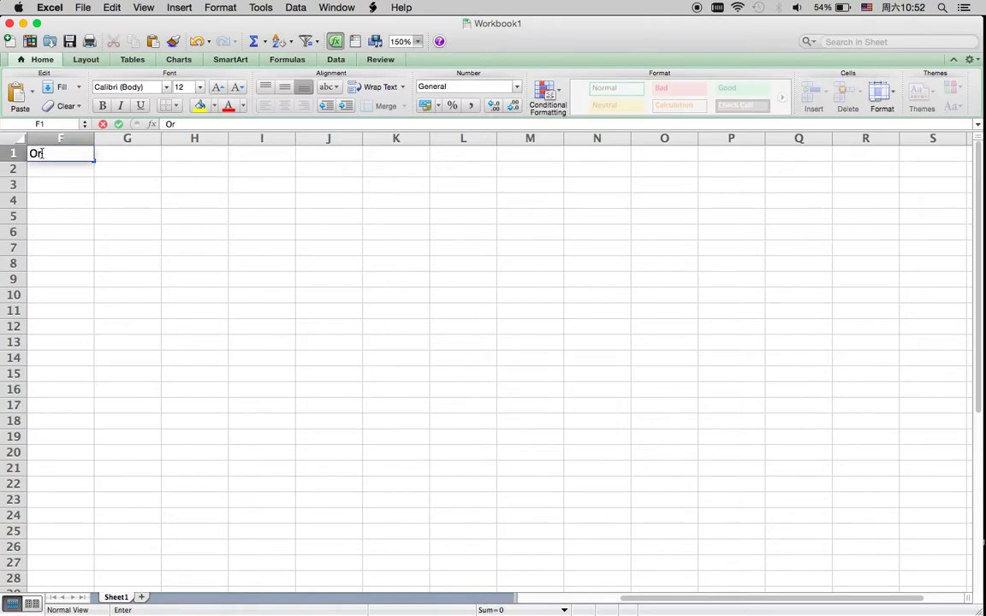
pyautogui.write('der ID')
pyautogui.press('Return')
pyautogui.write('1')
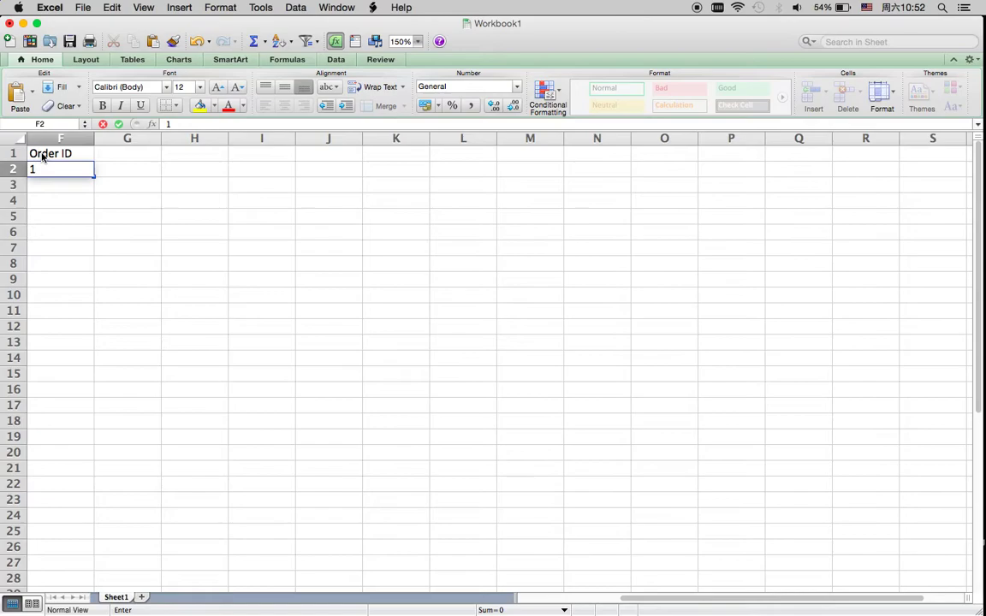
pyautogui.press('Return')
pyautogui.write('2')
pyautogui.press('Return')
pyautogui.write('3')
pyautogui.press('Return')
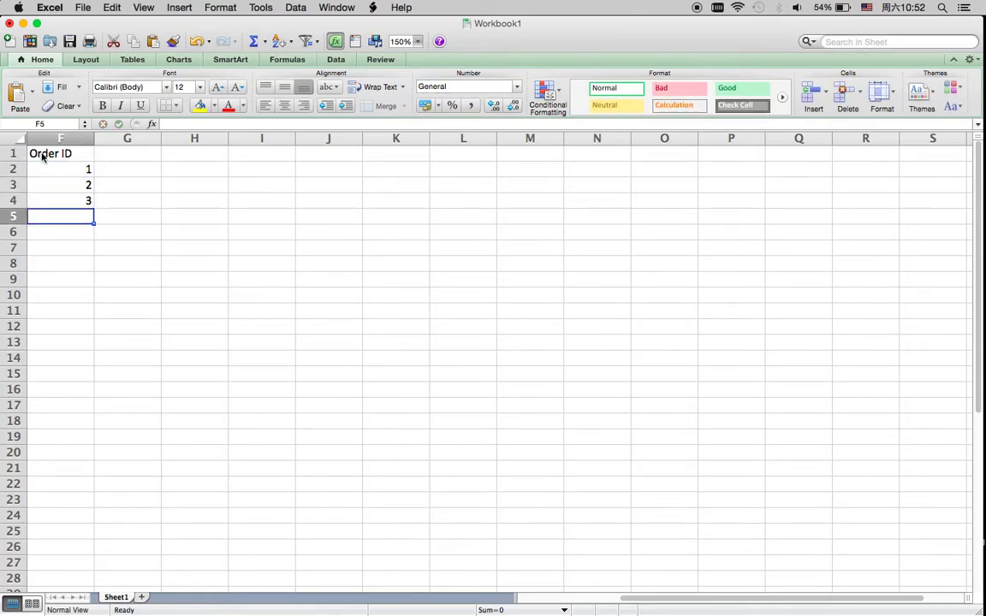
# - Enter the column header "Product" in cell G1
pyautogui.click(130, 155)
pyautogui.write('Prodcu')
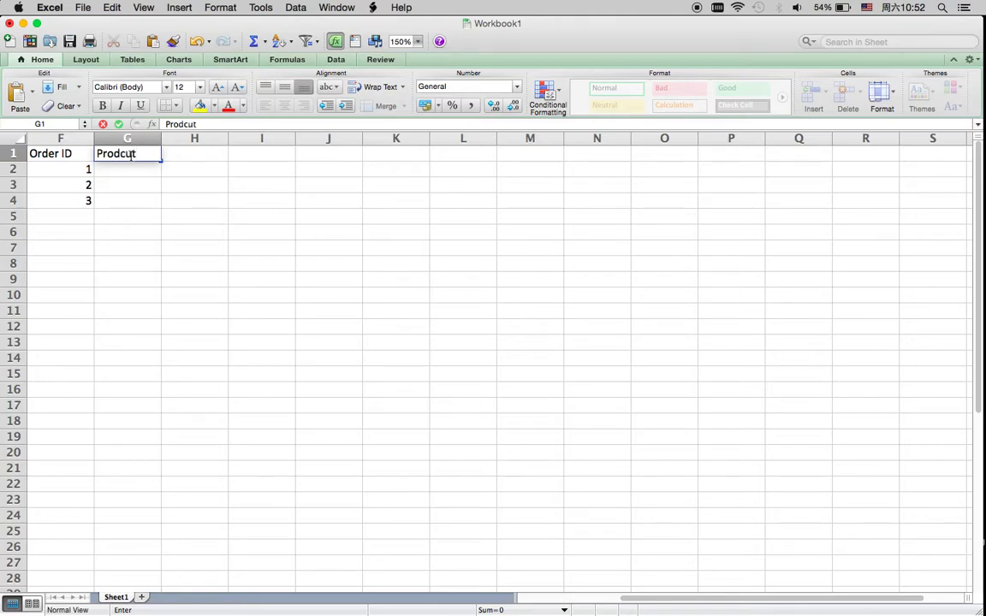
pyautogui.write('t')
pyautogui.press('BackSpace')
pyautogui.press('BackSpace')
pyautogui.press('BackSpace')
pyautogui.write('uct')
pyautogui.press('Return')
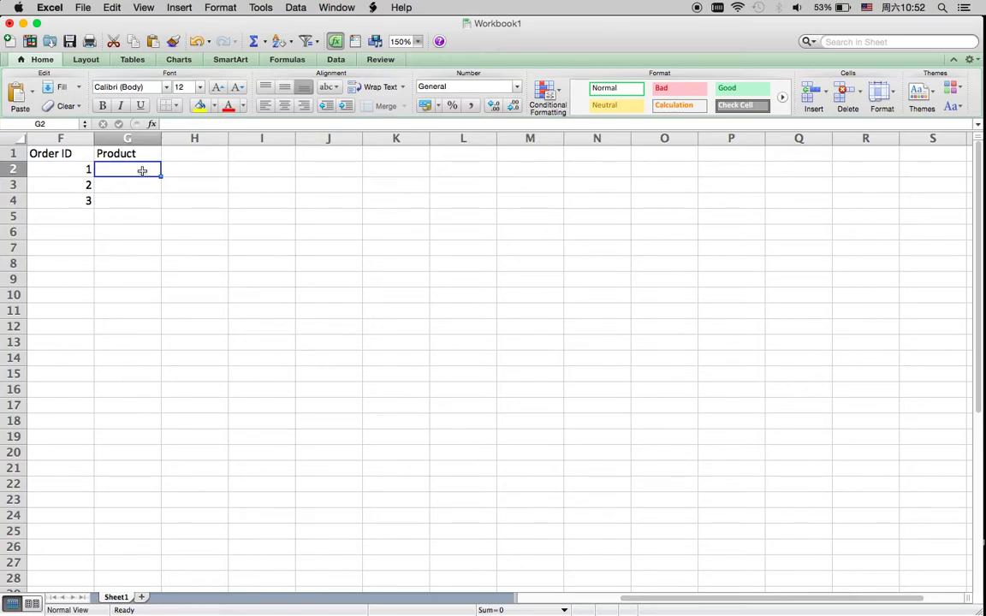
# - Enter product A for the three order rows in cells G2 to G4
pyautogui.write('A')
pyautogui.press('Return')
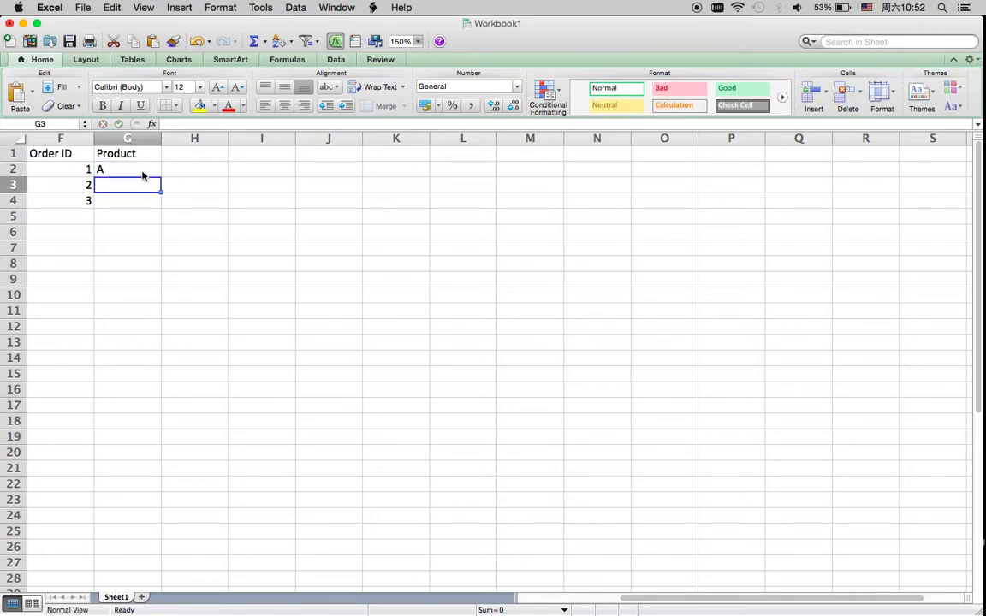
pyautogui.write('A')
pyautogui.press('Return')
pyautogui.write('A')
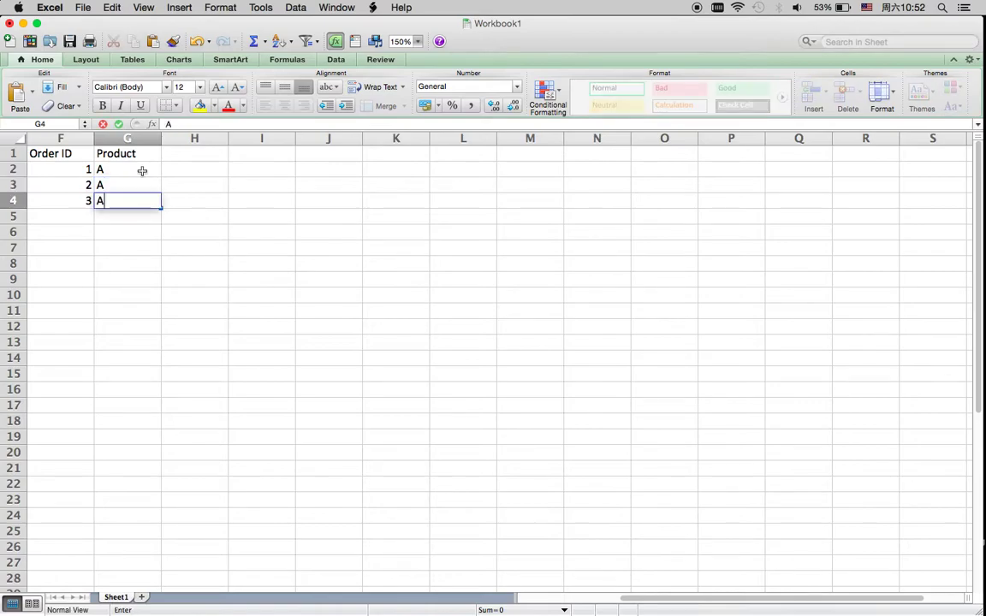
pyautogui.press('Return')
# - Add product B entries for order IDs 1 and 2 in rows 5 and 6
pyautogui.click(67, 174)
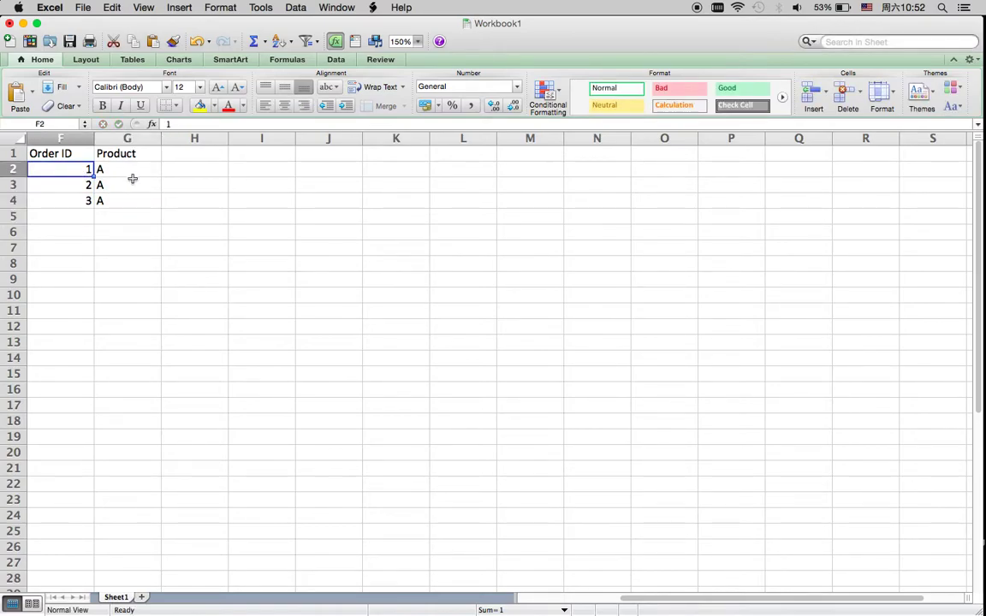
pyautogui.click(86, 215)
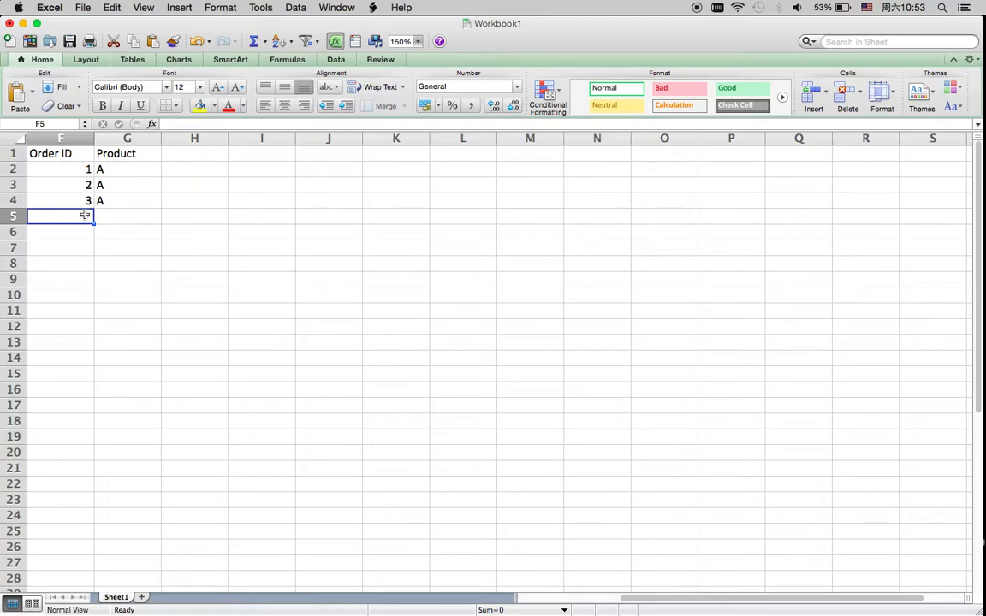
pyautogui.write('1')
pyautogui.click(118, 221)
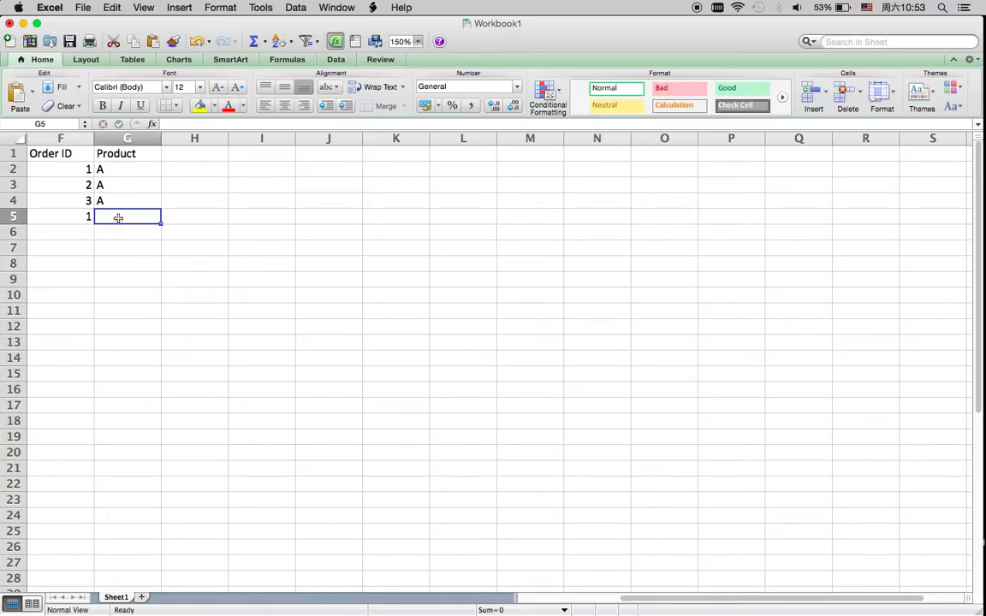
pyautogui.write('B')
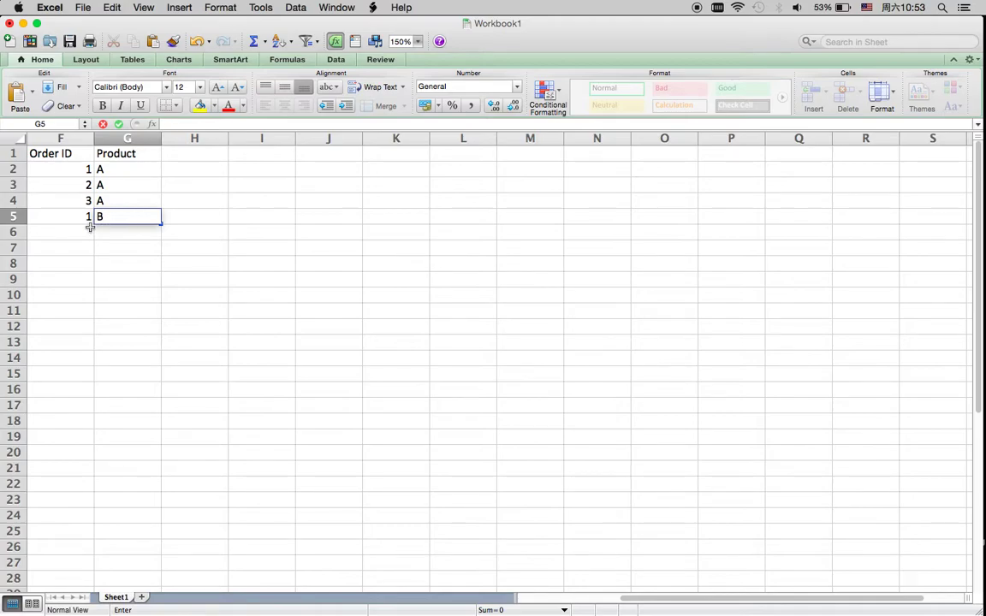
pyautogui.click(91, 233)
pyautogui.write('2')
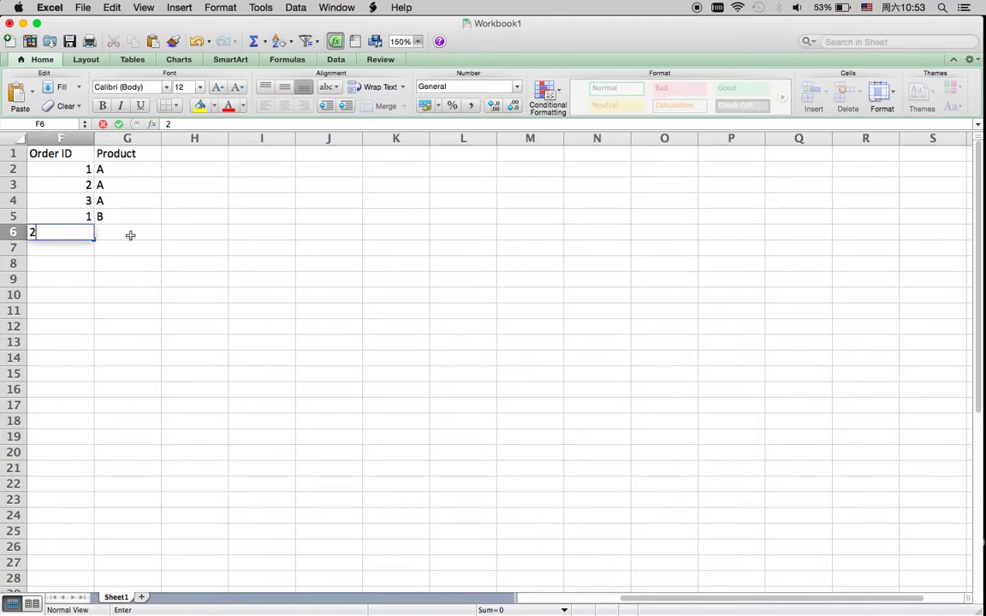
pyautogui.click(130, 233)
pyautogui.write('B')
pyautogui.click(132, 242)
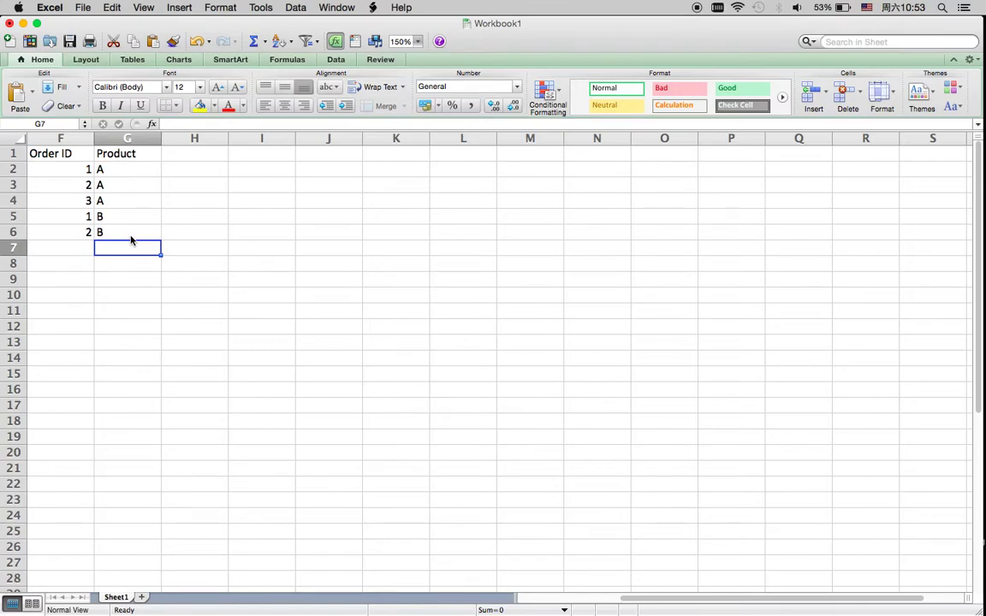
# - Add two more rows for order ID 1, with product C in row 7 and product D in row 8
pyautogui.click(85, 249)
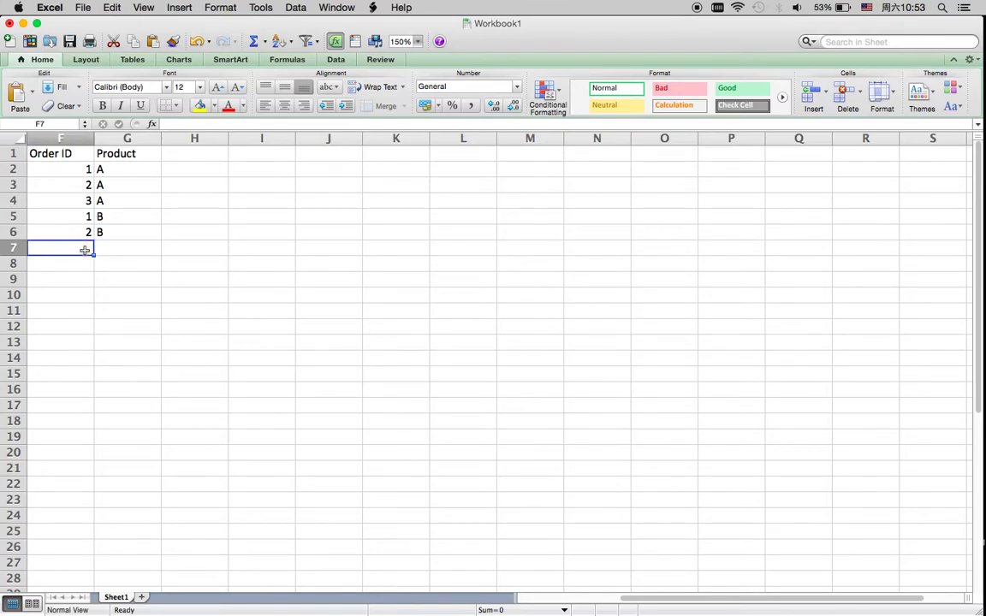
pyautogui.write('1')
pyautogui.click(129, 257)
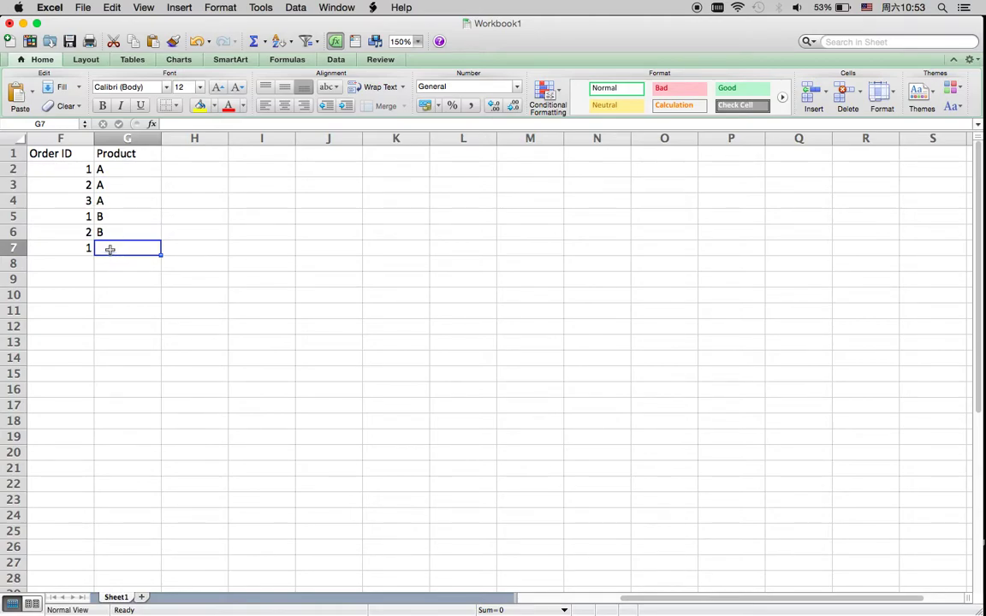
pyautogui.write('C')
pyautogui.press('Return')
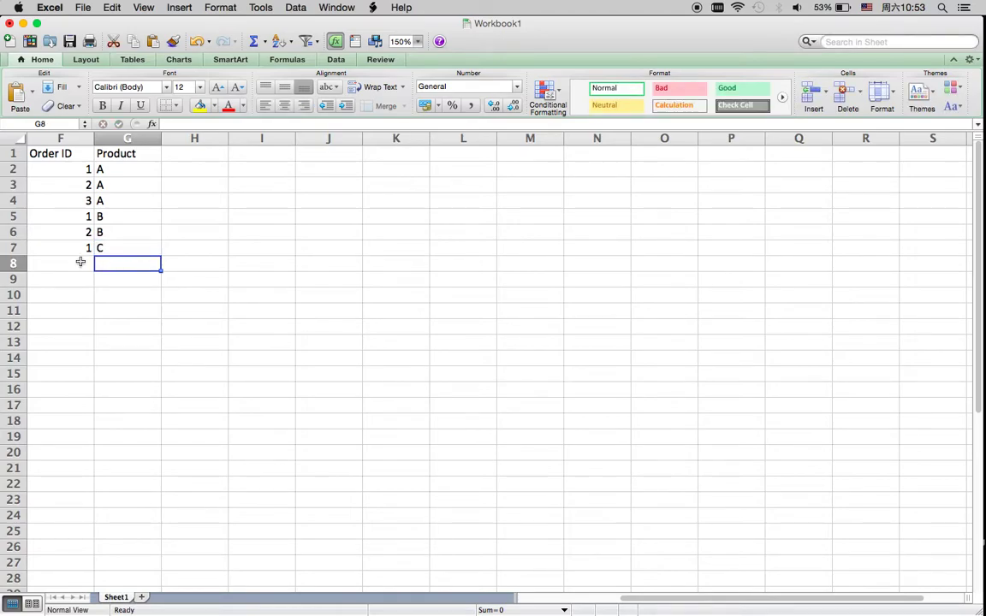
pyautogui.click(80, 264)
pyautogui.write('1')
pyautogui.click(125, 264)
pyautogui.write('D')
pyautogui.press('Return')
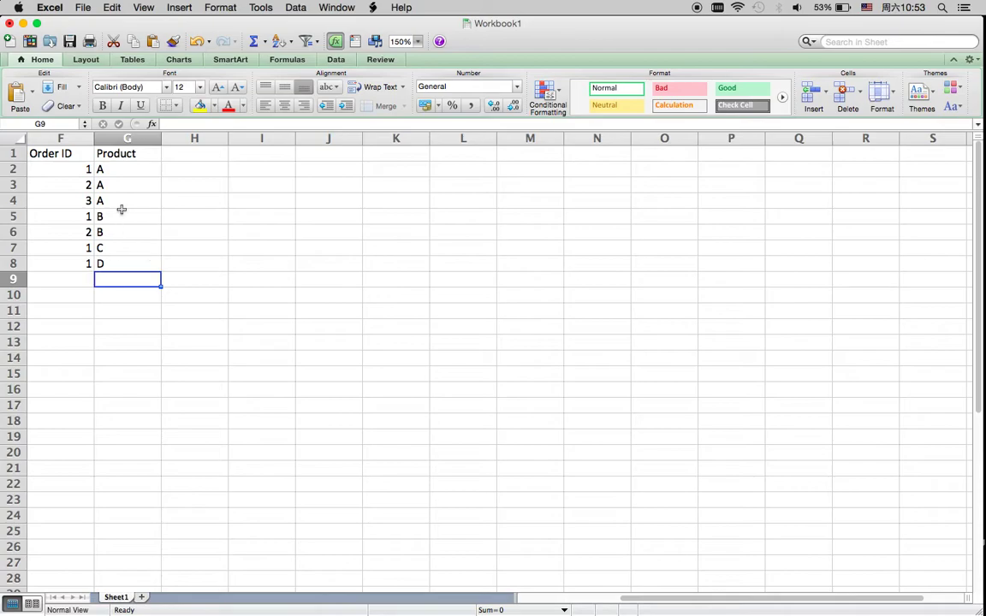
# - Examine which product rows belong to each of the order IDs 1, 2 and 3
pyautogui.click(99, 202)
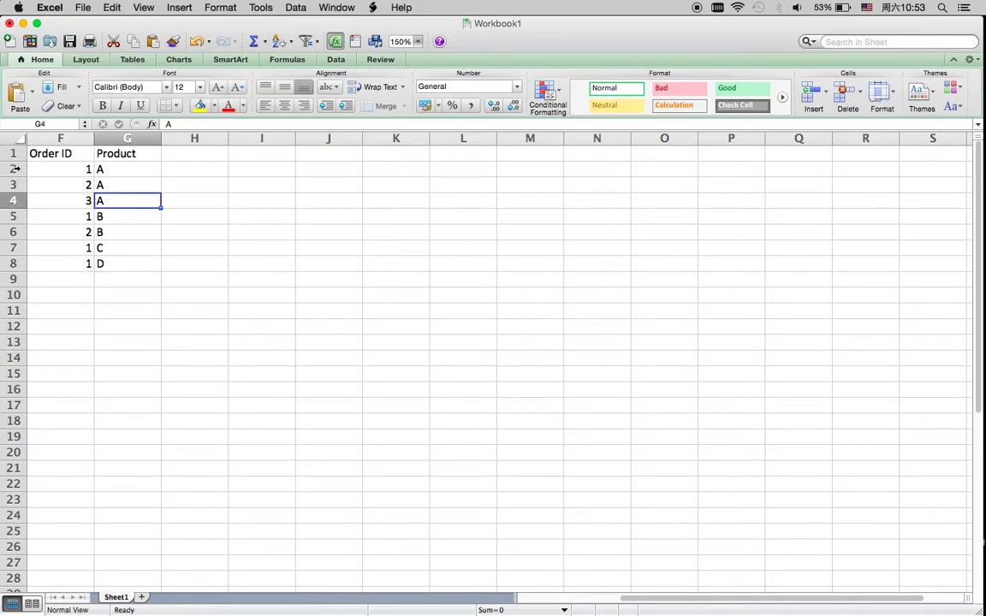
pyautogui.click(99, 170)
pyautogui.click(12, 169)
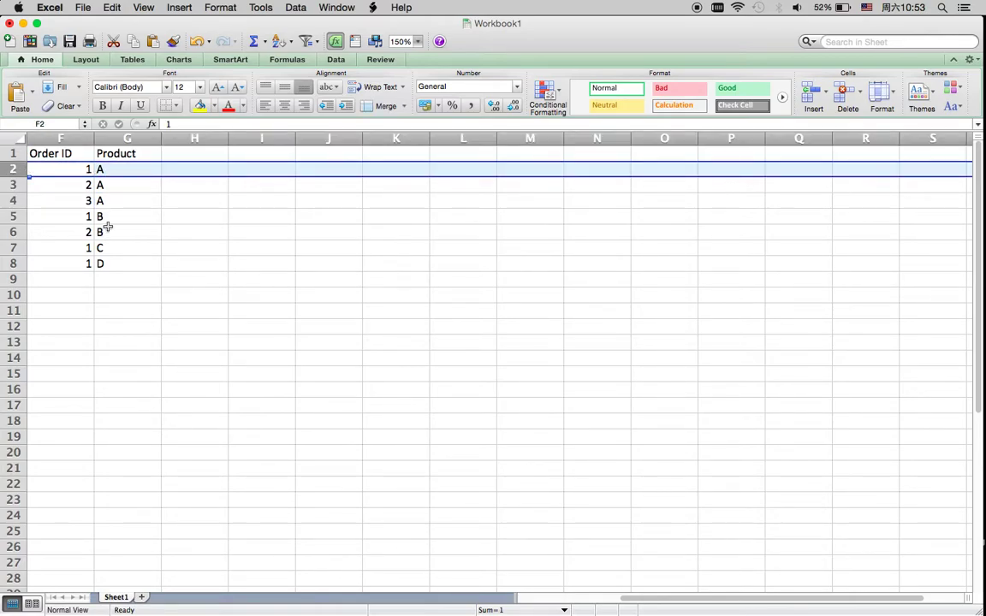
pyautogui.click(86, 279)
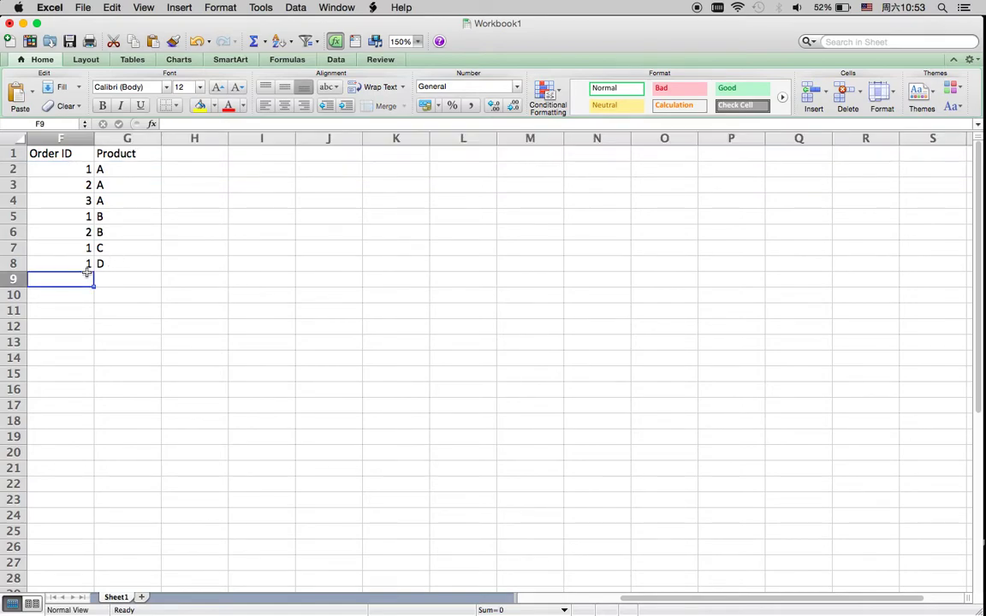
pyautogui.click(13, 187)
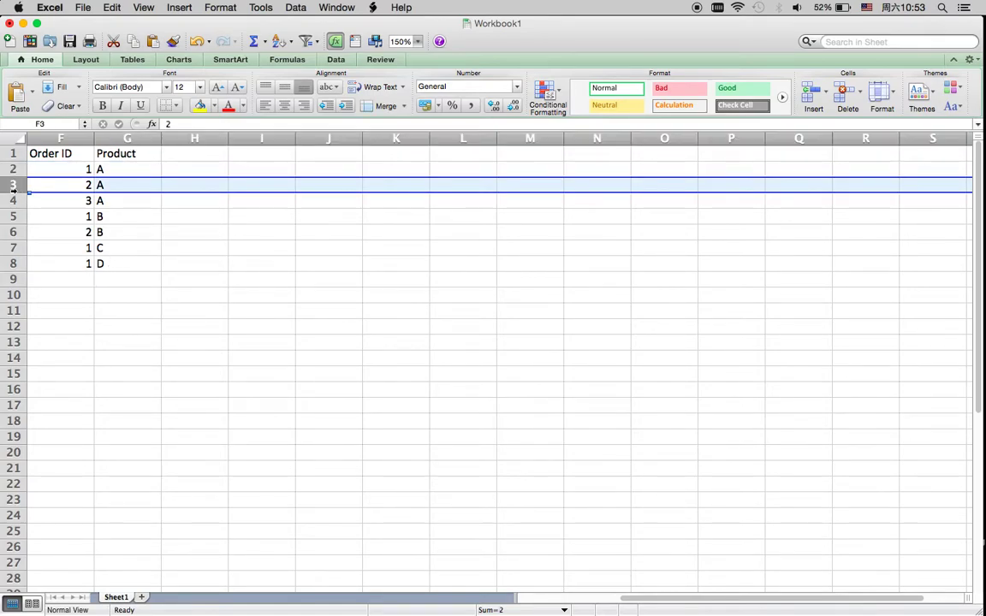
pyautogui.click(117, 186)
pyautogui.click(108, 232)
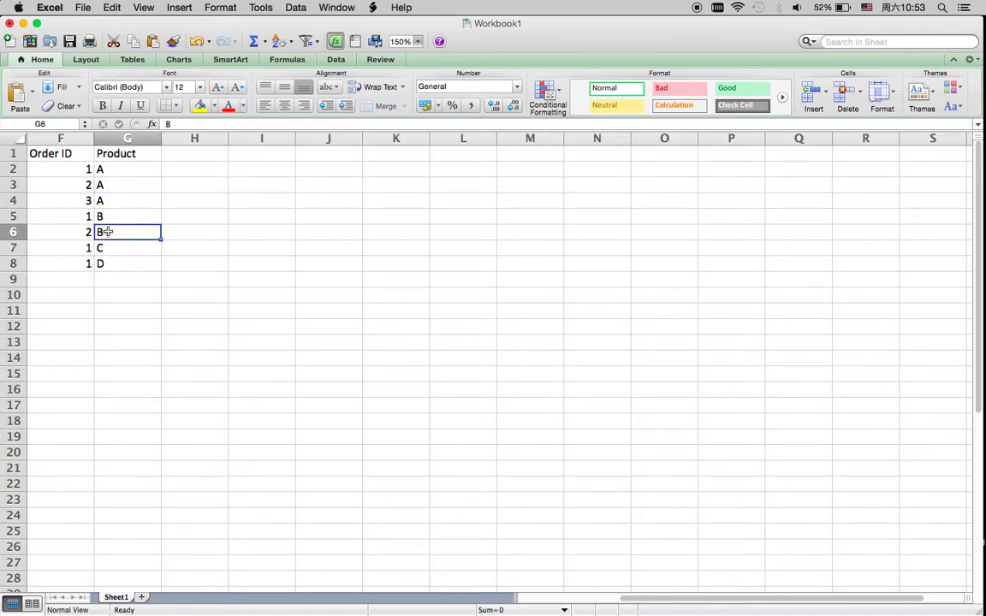
pyautogui.click(17, 200)
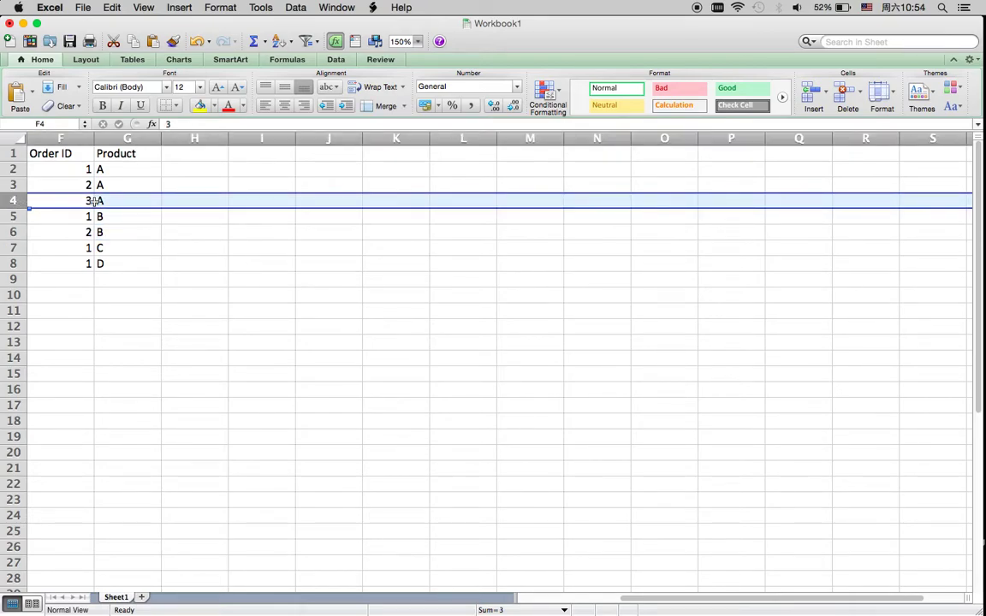
pyautogui.click(124, 202)
# - Enter the header "Price" in cell H1 and a price of 4 for the three product A rows
pyautogui.click(189, 156)
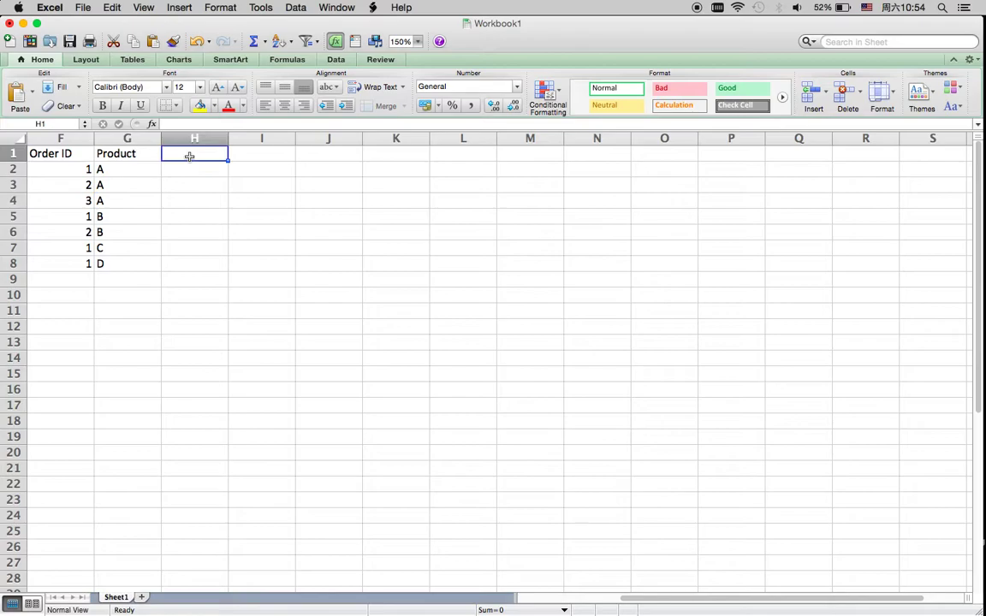
pyautogui.write('Price')
pyautogui.press('Return')
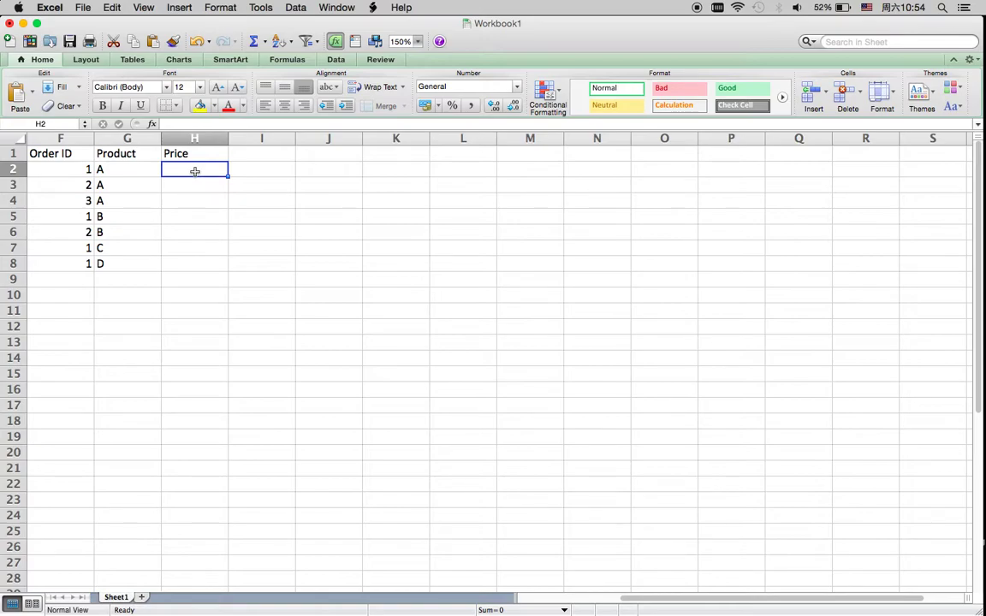
pyautogui.write('4')
pyautogui.press('Return')
pyautogui.write('4')
pyautogui.press('Return')
pyautogui.write('4')
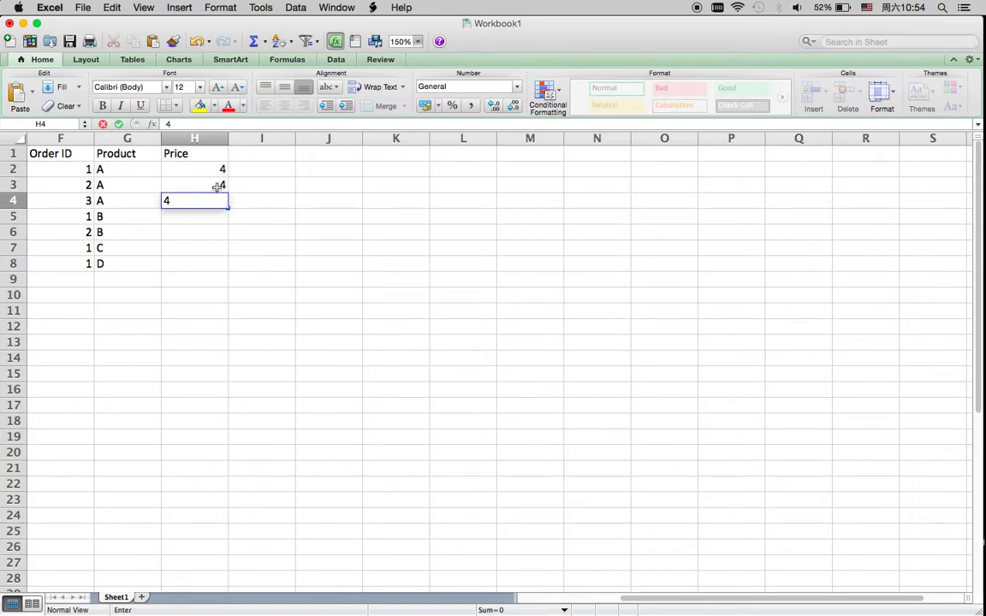
pyautogui.press('Return')
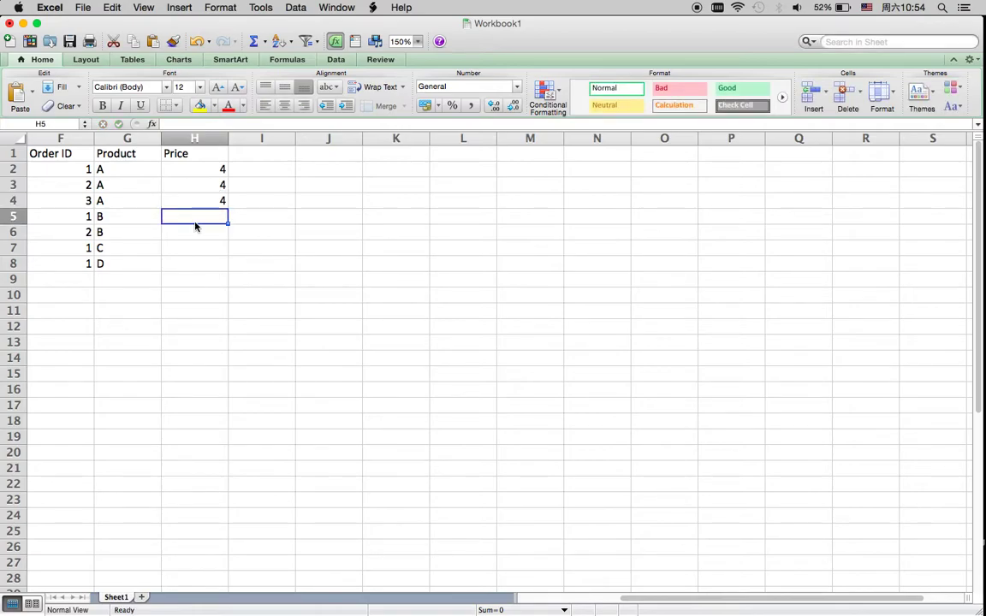
# - Enter a price of 5 for both product B rows, 6 for product C and 3 for product D
pyautogui.write('5')
pyautogui.press('Return')
pyautogui.write('5')
pyautogui.press('Return')
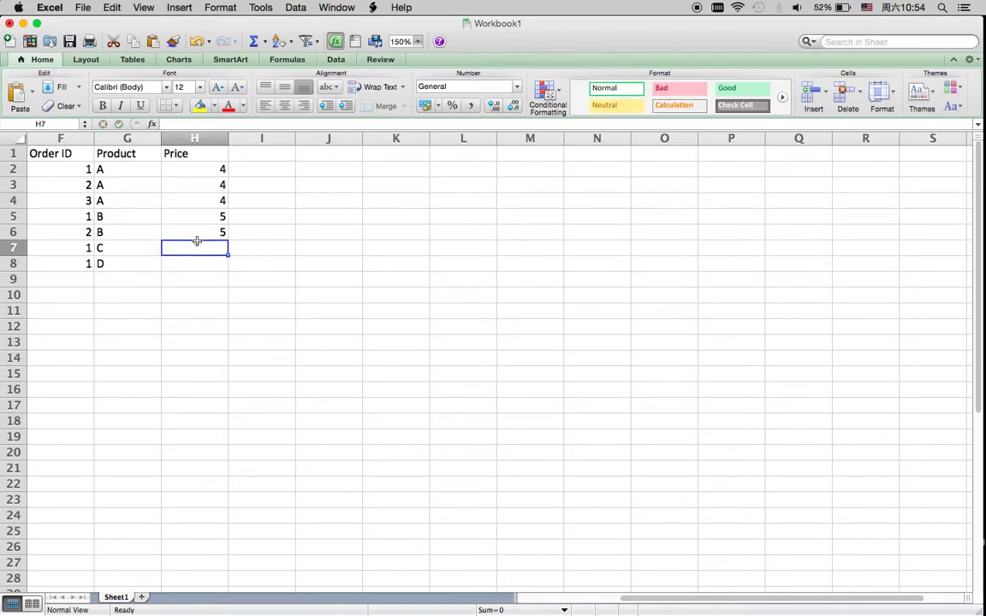
pyautogui.write('6')
pyautogui.press('Return')
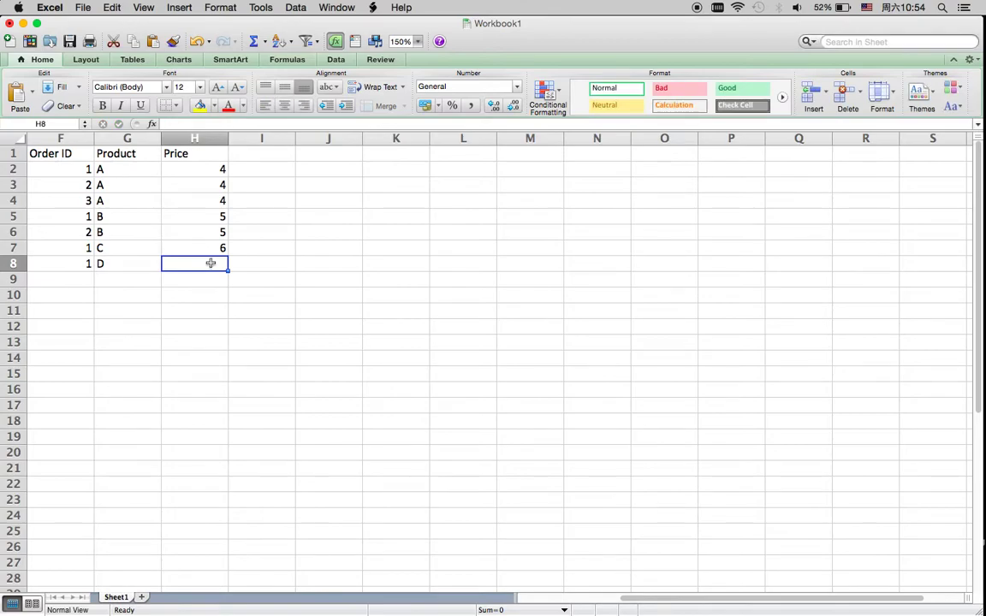
pyautogui.write('3')
pyautogui.press('Return')
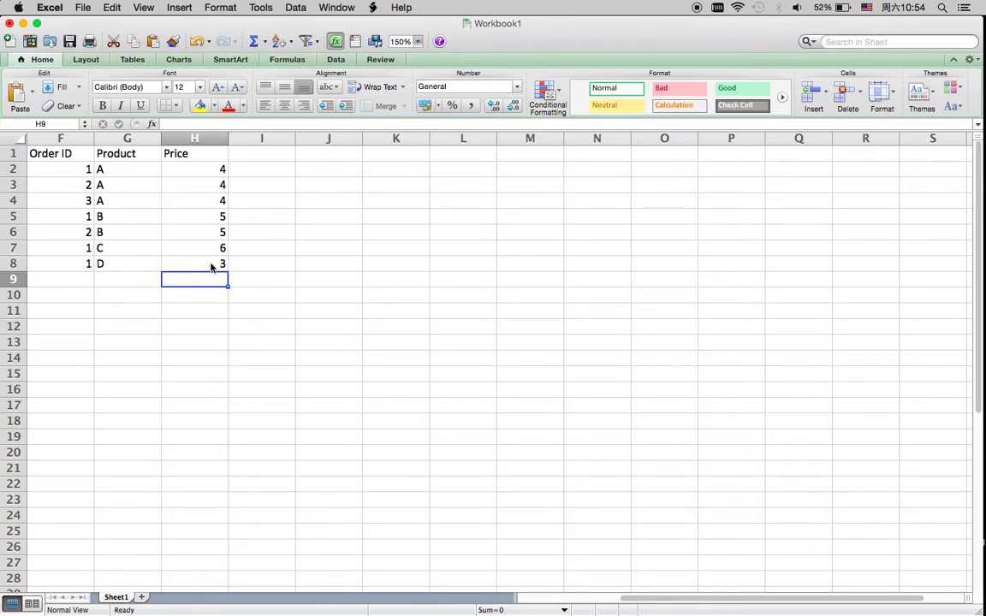
# - Save the workbook to the desktop under the name "level of detail"
pyautogui.click(310, 378)
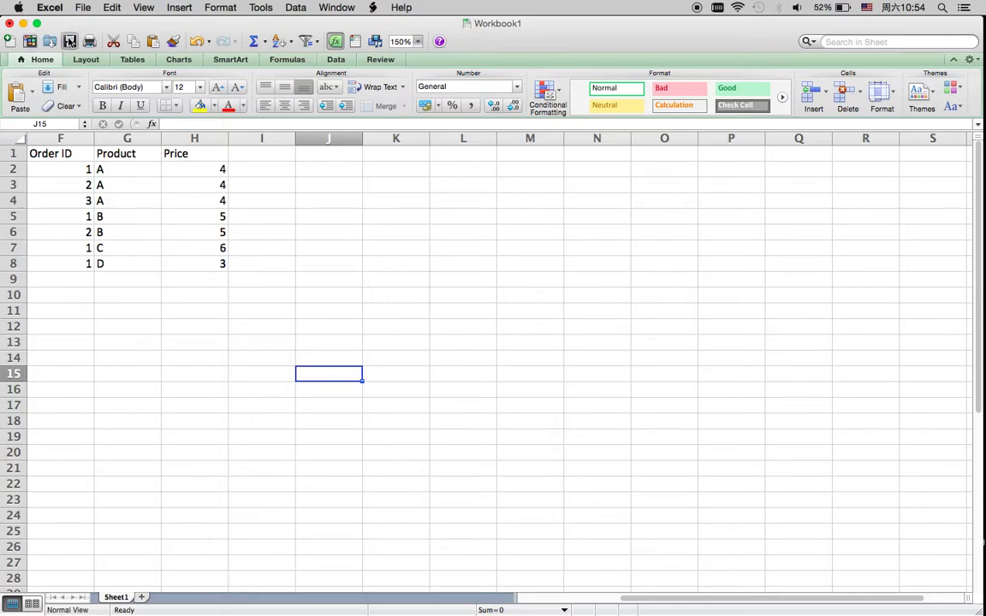
pyautogui.click(69, 41)
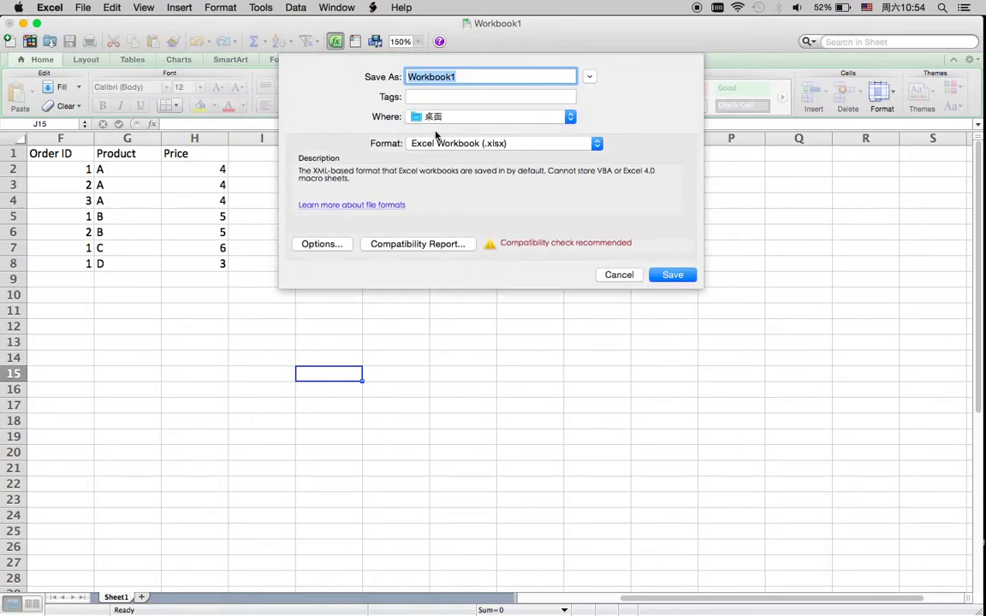
pyautogui.write('level of detail')
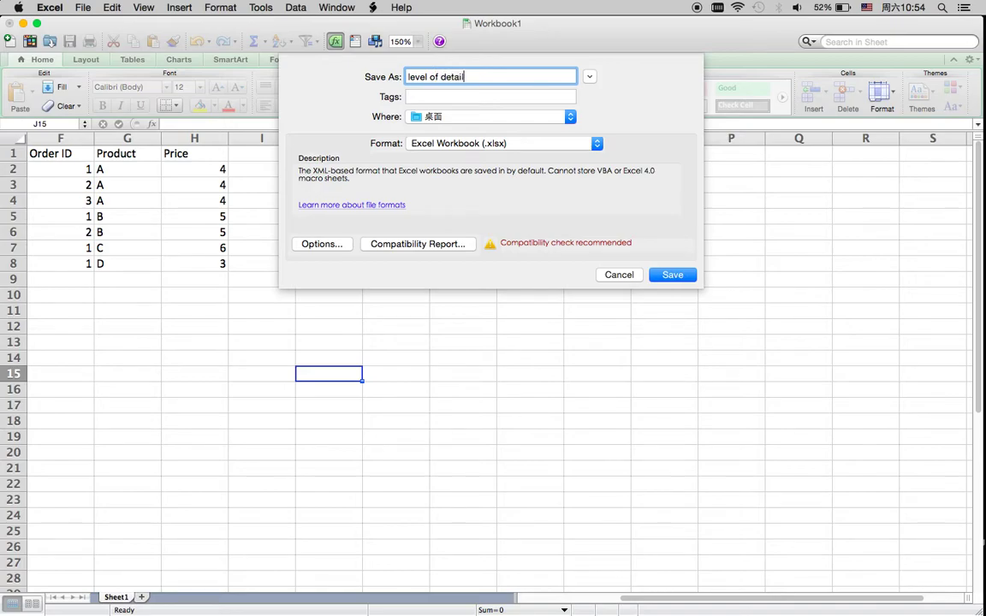
pyautogui.press('Return')
pyautogui.click(576, 137)
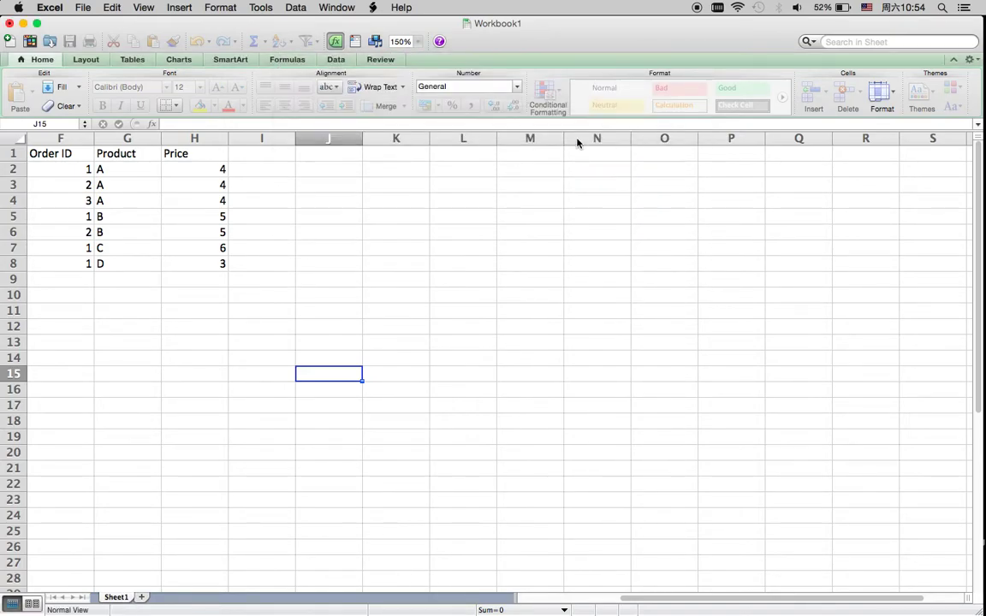
# - Switch to Tableau and connect to the "Level of Detail" workbook on the desktop
pyautogui.hotkey('ctrl', 'Up')
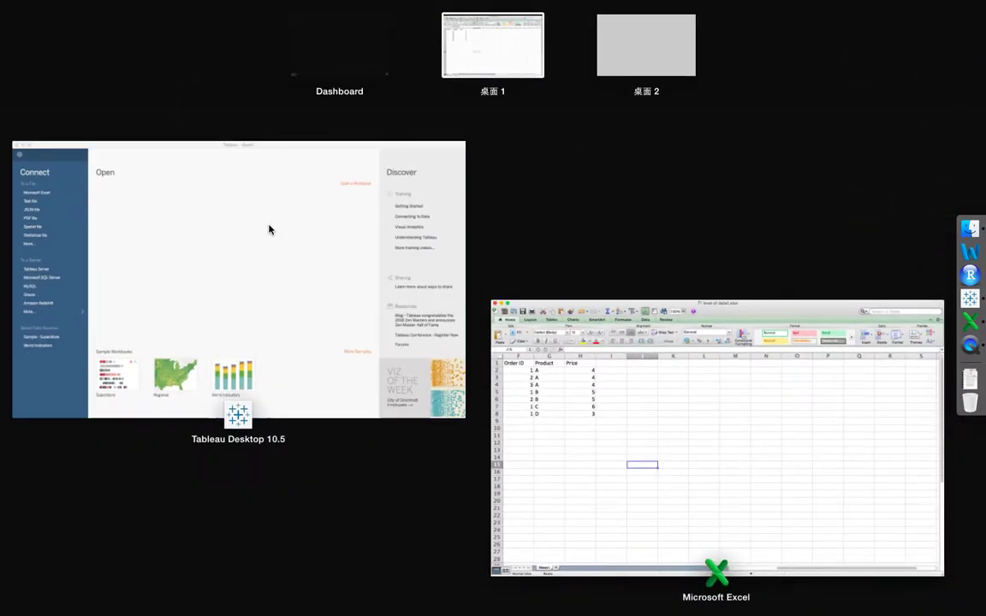
pyautogui.click(267, 230)
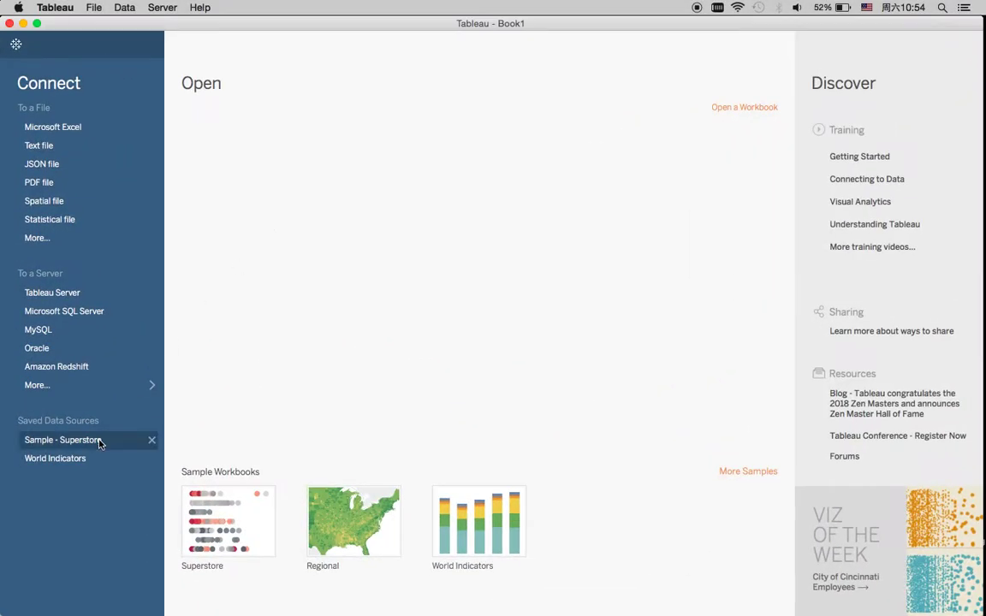
pyautogui.click(38, 240)
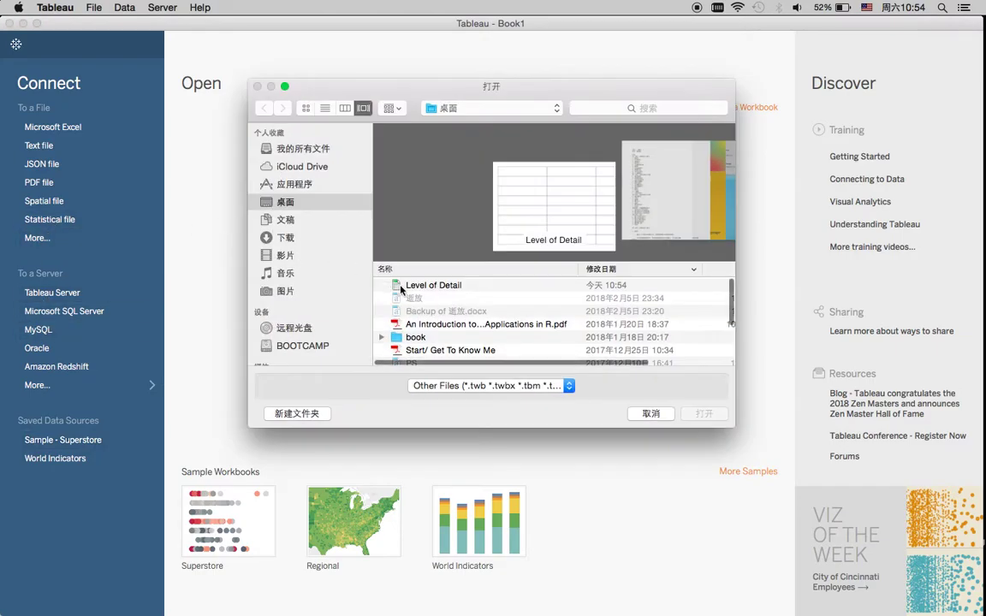
pyautogui.doubleClick(395, 289)
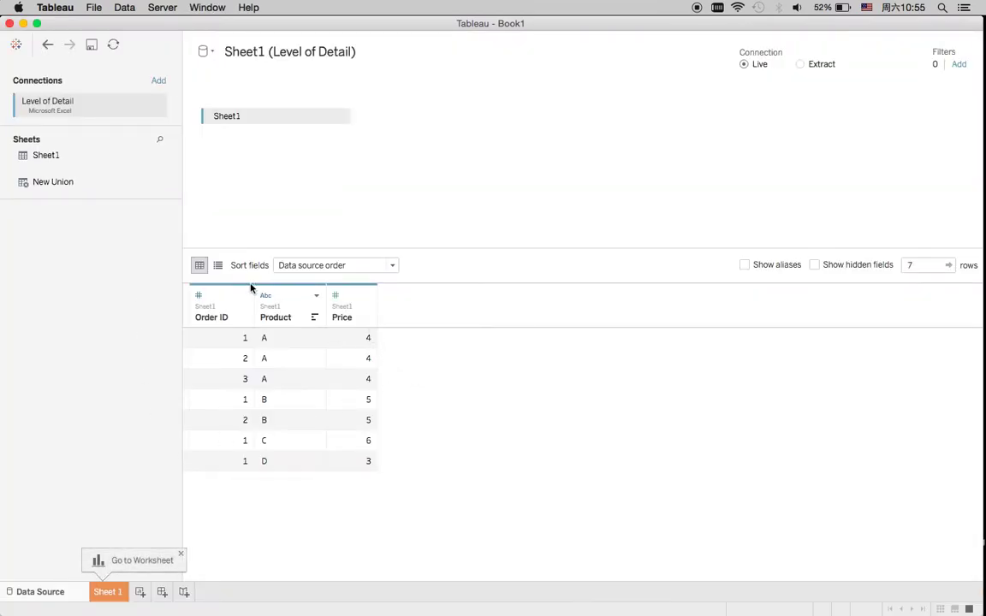
# - Open the Sheet 1 worksheet and show the Price measure as text in the view
pyautogui.click(107, 591)
pyautogui.click(39, 366)
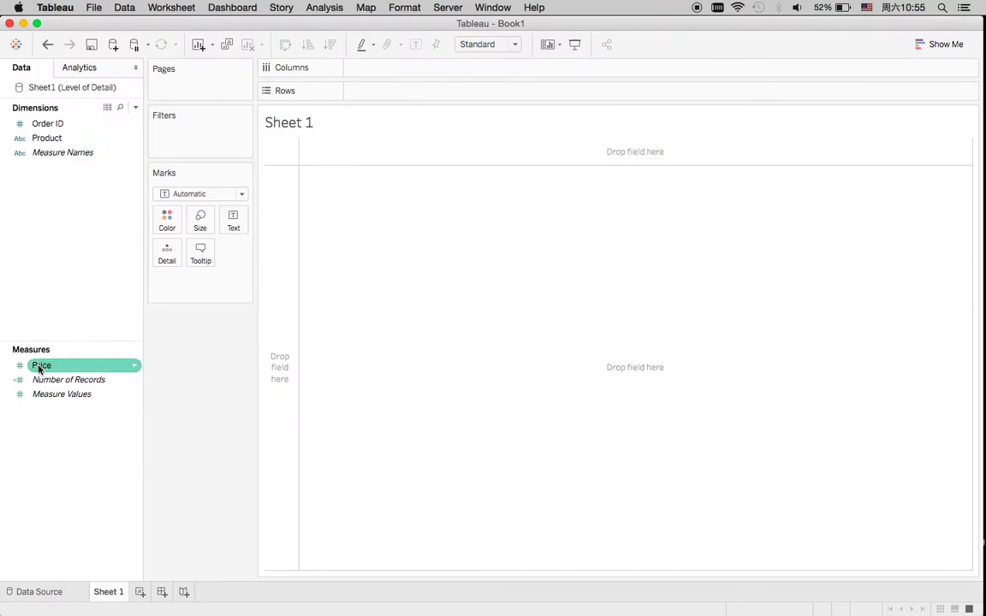
pyautogui.moveTo(39, 368); pyautogui.dragTo(233, 228)
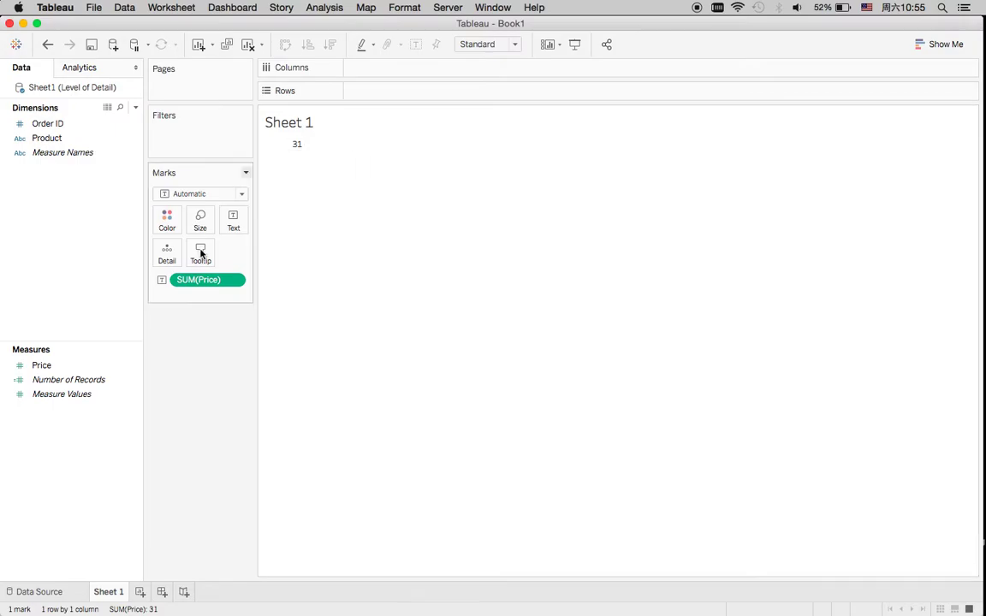
# - Switch to Excel, total prices H2:H8 with SUM in cell H10 and compare the result with the Tableau view
pyautogui.hotkey('ctrl', 'Up')
pyautogui.click(128, 330)
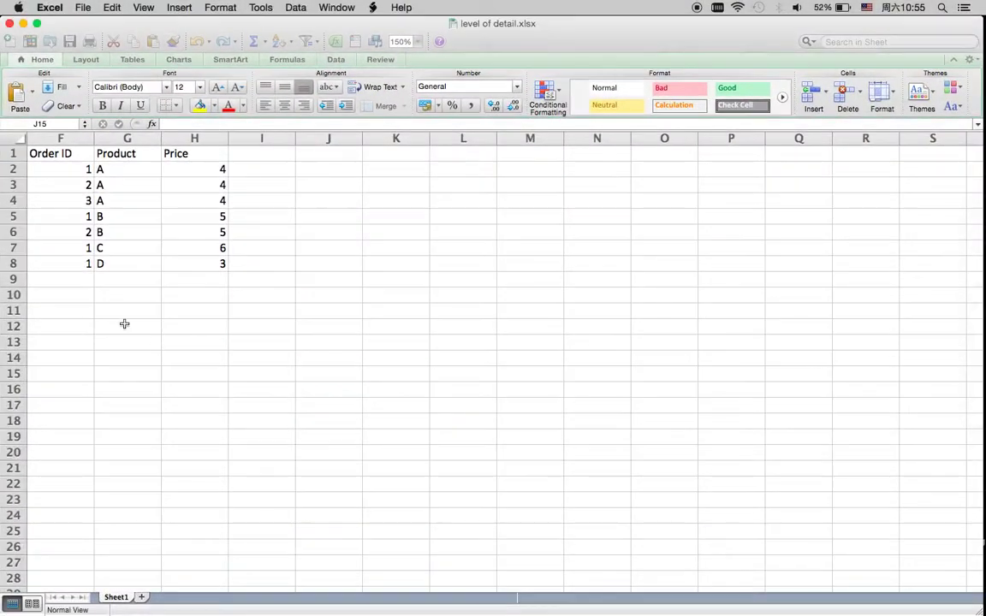
pyautogui.click(79, 294)
pyautogui.click(187, 294)
pyautogui.write('=SUM(')
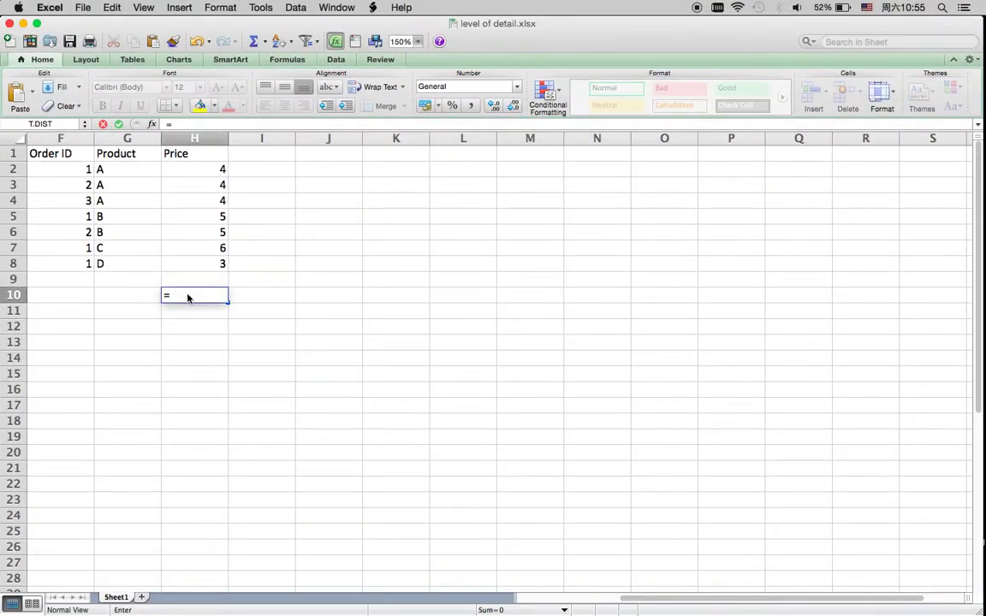
pyautogui.moveTo(209, 170); pyautogui.dragTo(205, 261)
pyautogui.press('Return')
pyautogui.click(176, 293)
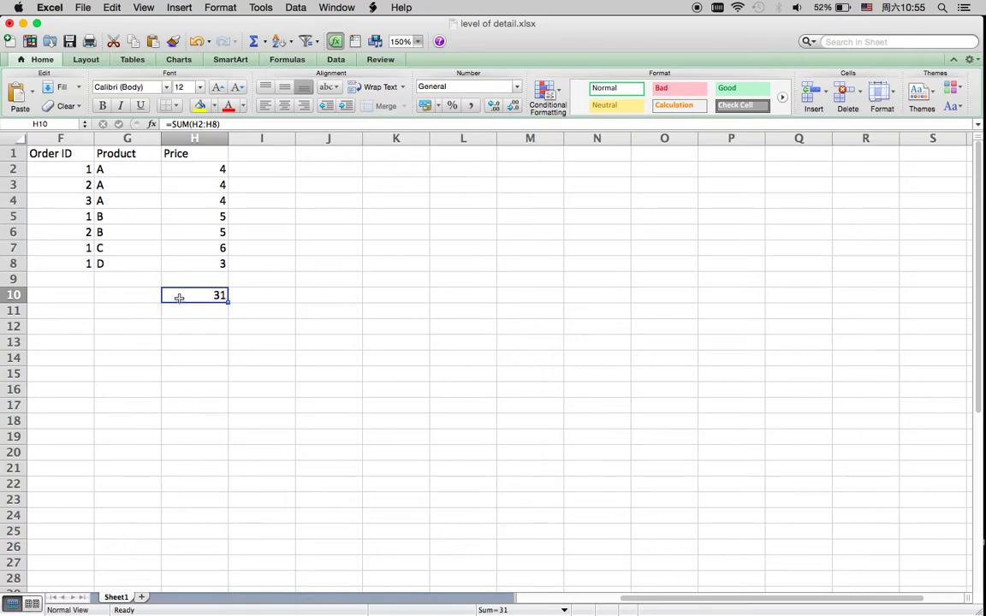
pyautogui.hotkey('ctrl', 'Up')
pyautogui.click(213, 266)
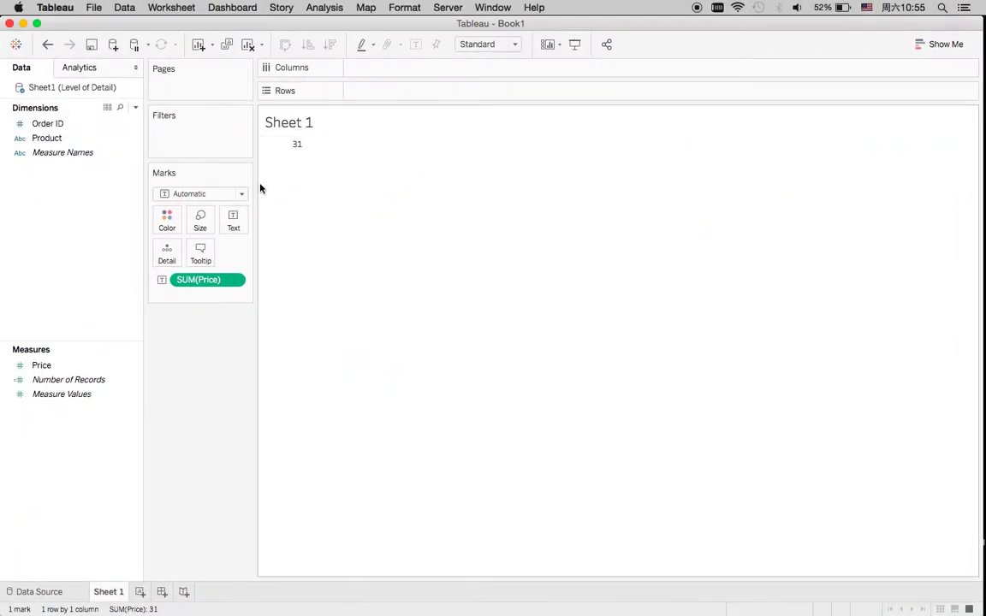
# - Switch back to Excel and calculate the average of prices H2:H8 in cell H11
pyautogui.hotkey('ctrl', 'Up')
pyautogui.click(311, 325)
pyautogui.click(212, 321)
pyautogui.doubleClick(211, 321)
pyautogui.write('=')
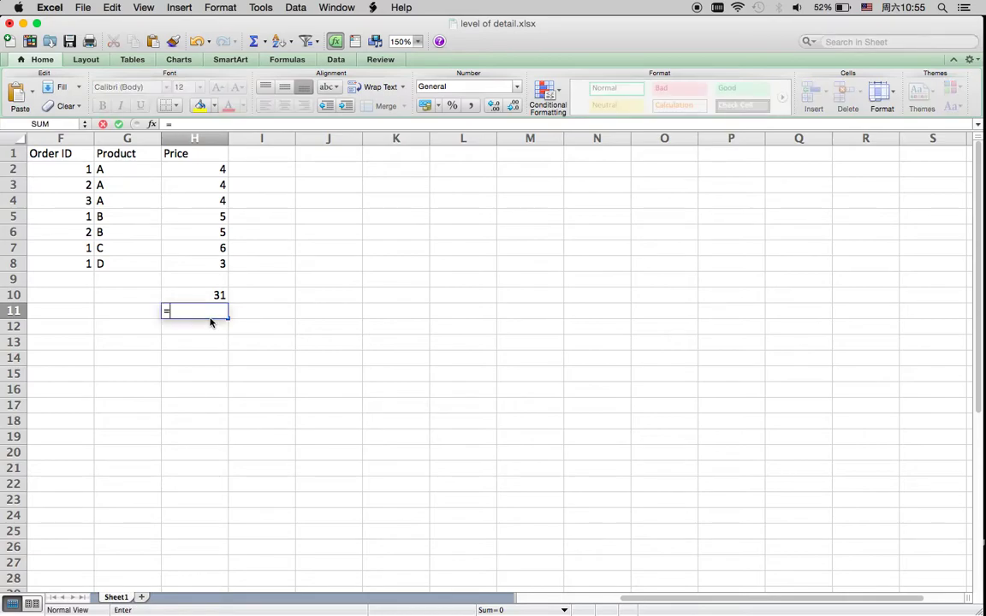
pyautogui.write('average(')
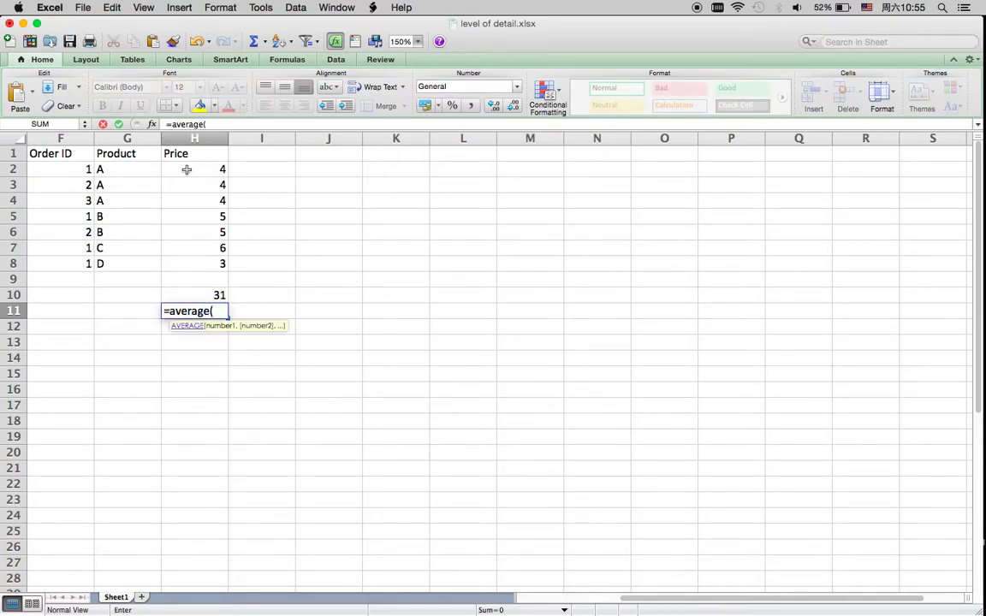
pyautogui.moveTo(187, 170); pyautogui.dragTo(192, 266)
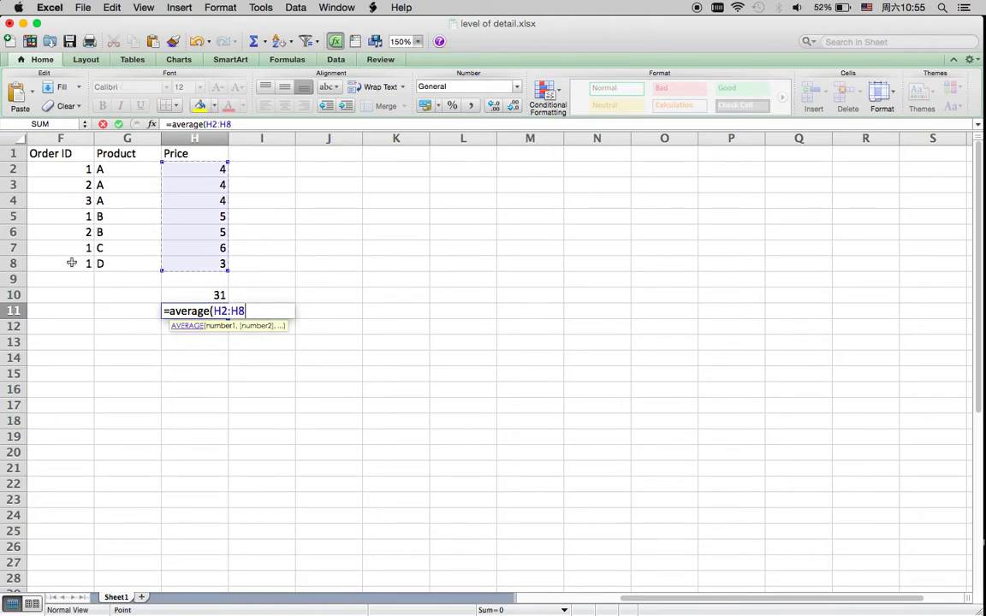
pyautogui.press('Return')
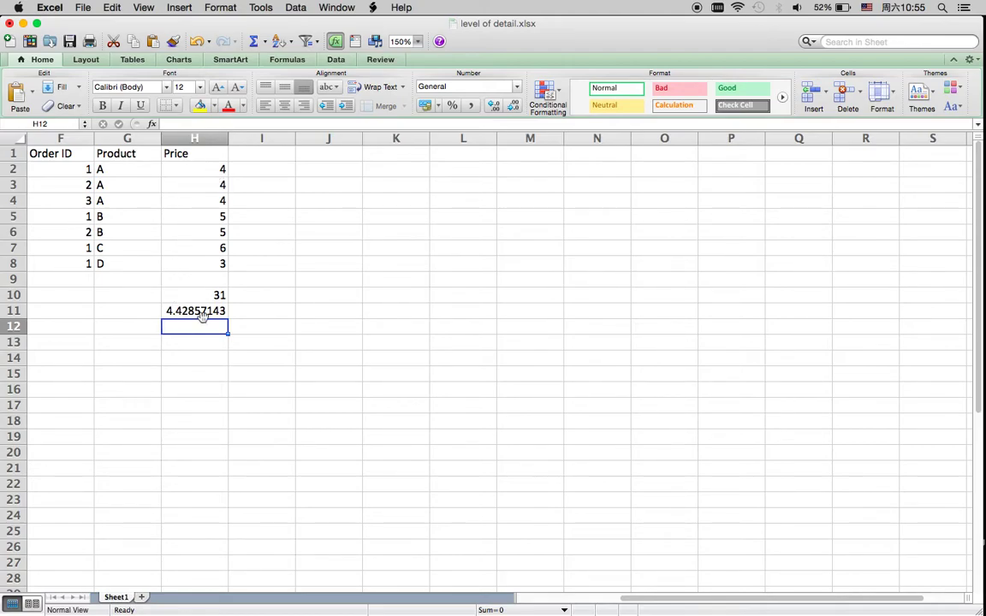
# - Switch to Tableau, change the Price text mark's aggregation to Average and compare it with the average in Excel
pyautogui.hotkey('ctrl', 'Up')
pyautogui.click(213, 321)
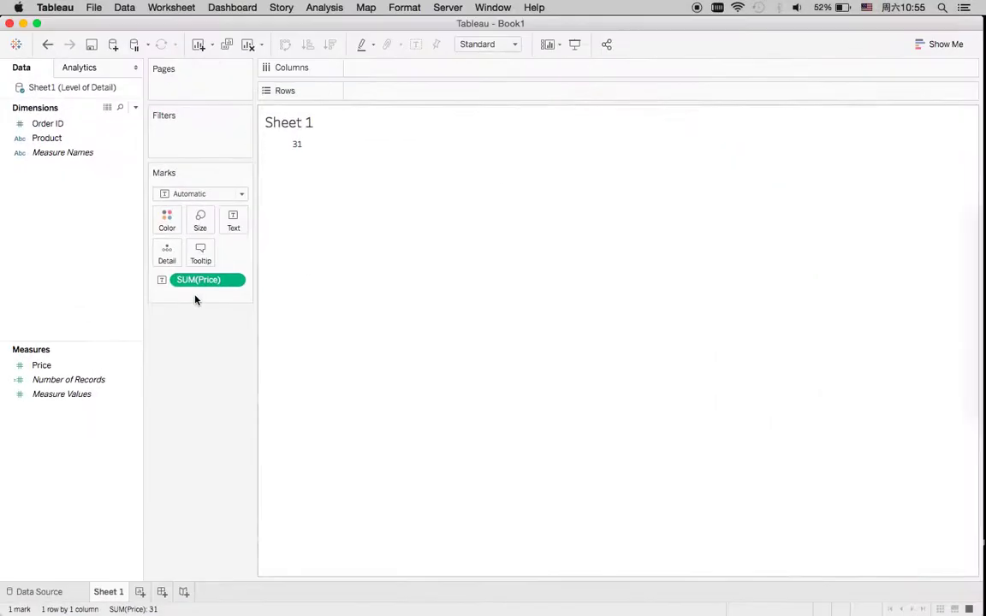
pyautogui.click(235, 280)
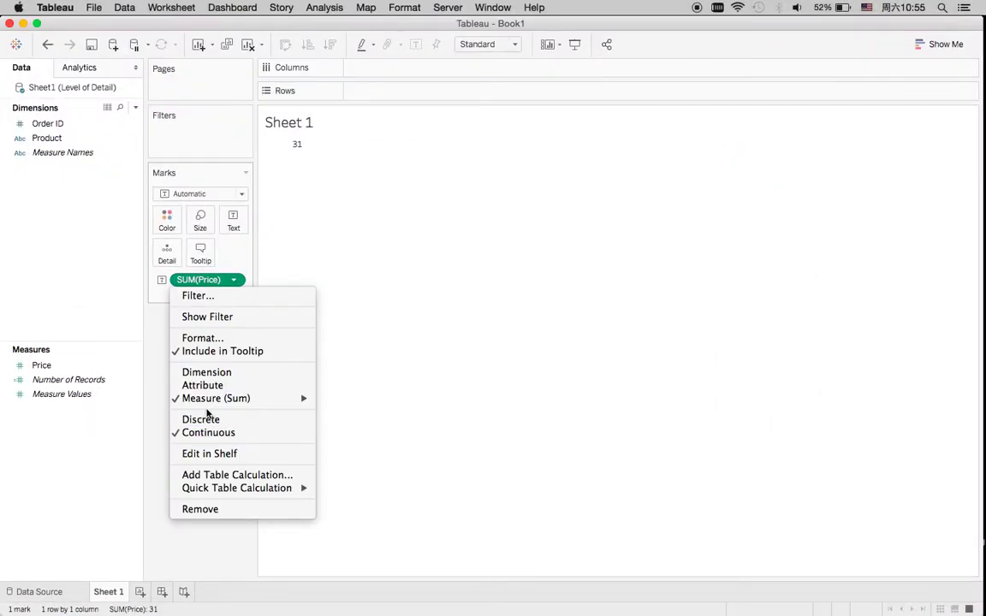
pyautogui.moveTo(205, 399)
pyautogui.click(346, 415)
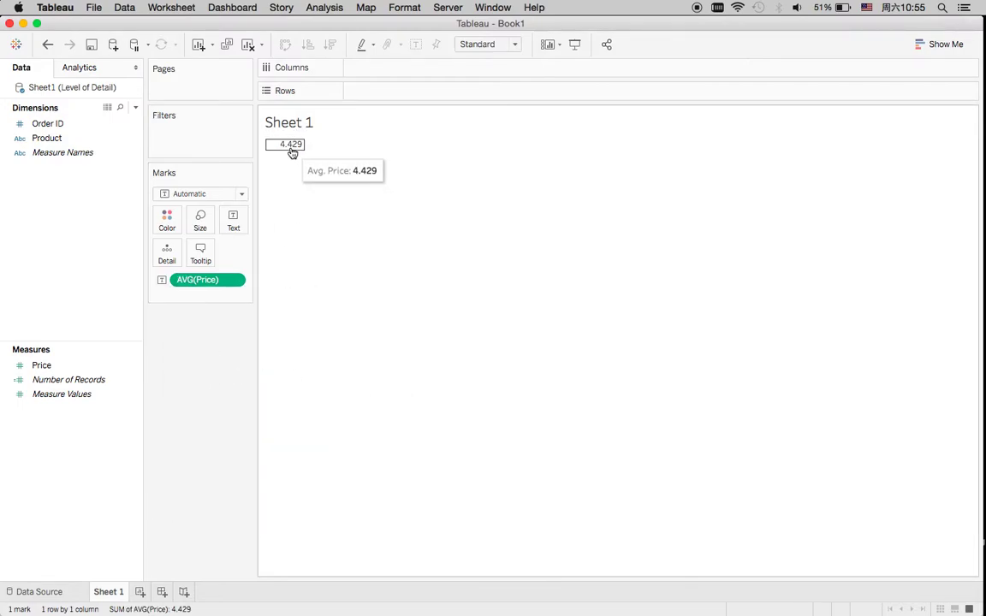
pyautogui.hotkey('ctrl', 'Up')
pyautogui.click(275, 352)
pyautogui.hotkey('ctrl', 'Up')
pyautogui.click(249, 308)
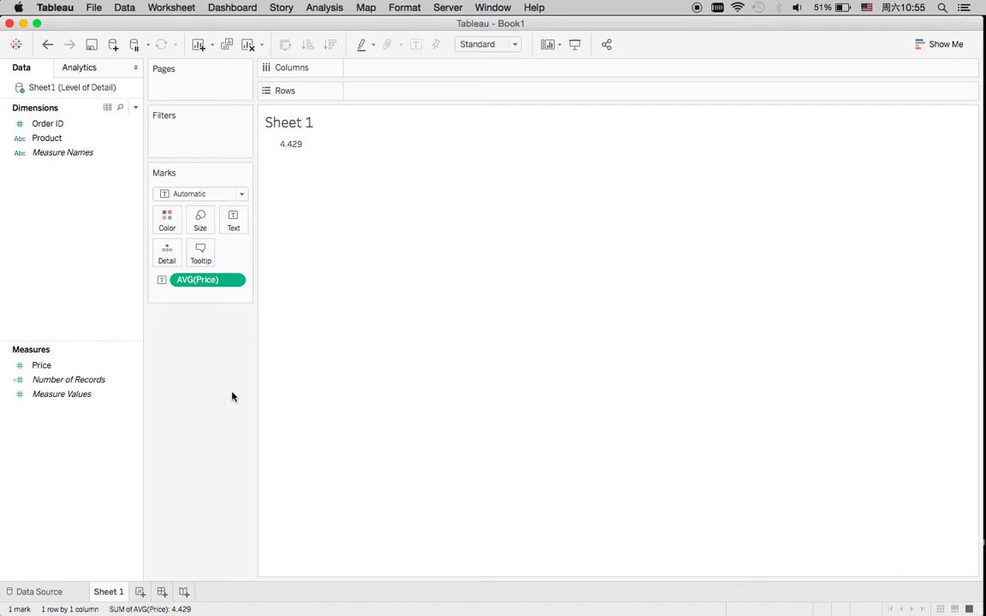
# - Remove the average Price from the marks and start a calculated field named "avg (price per product)"
pyautogui.rightClick(182, 281)
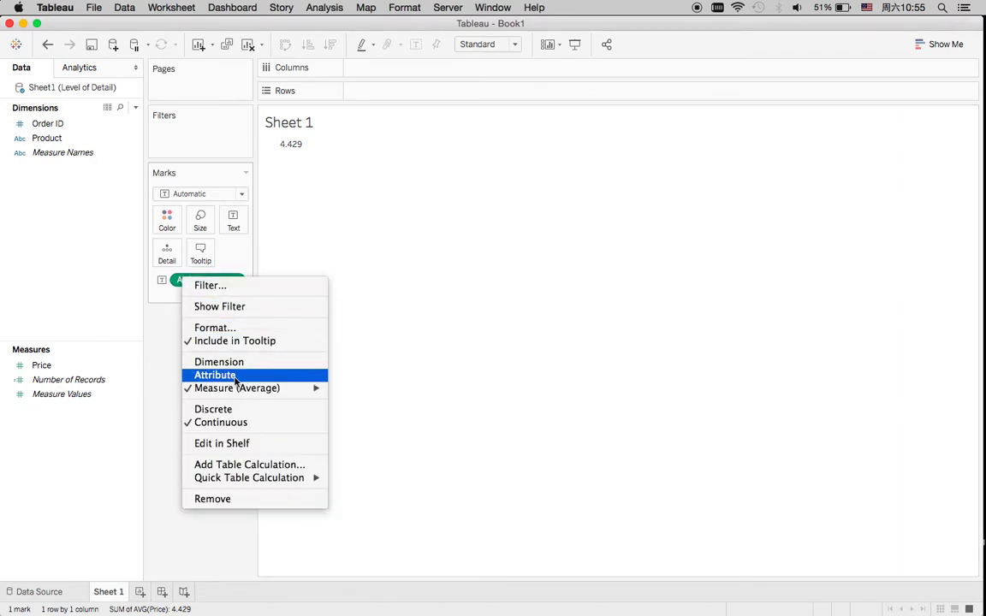
pyautogui.click(198, 497)
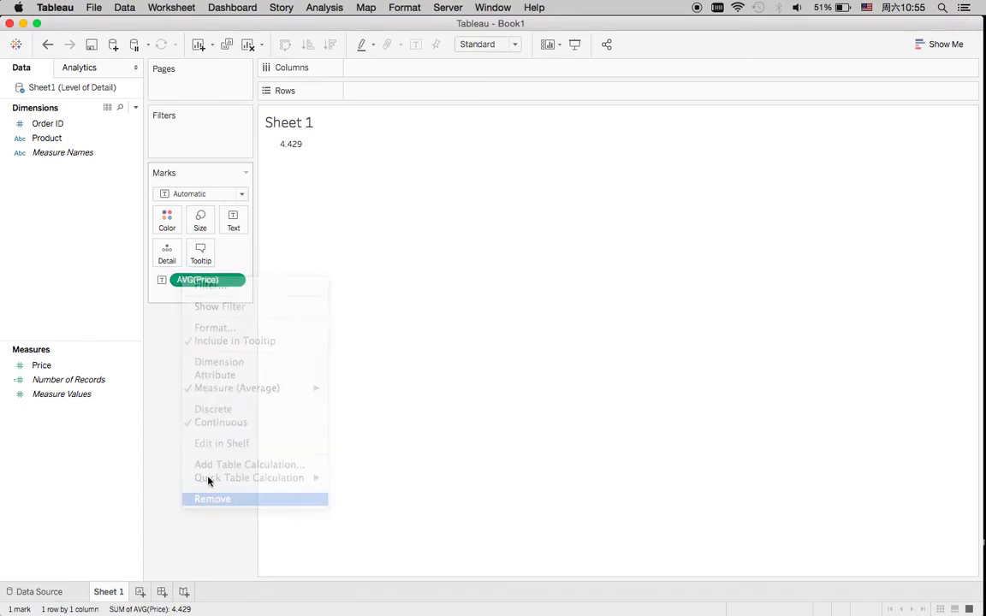
pyautogui.click(135, 107)
pyautogui.click(86, 121)
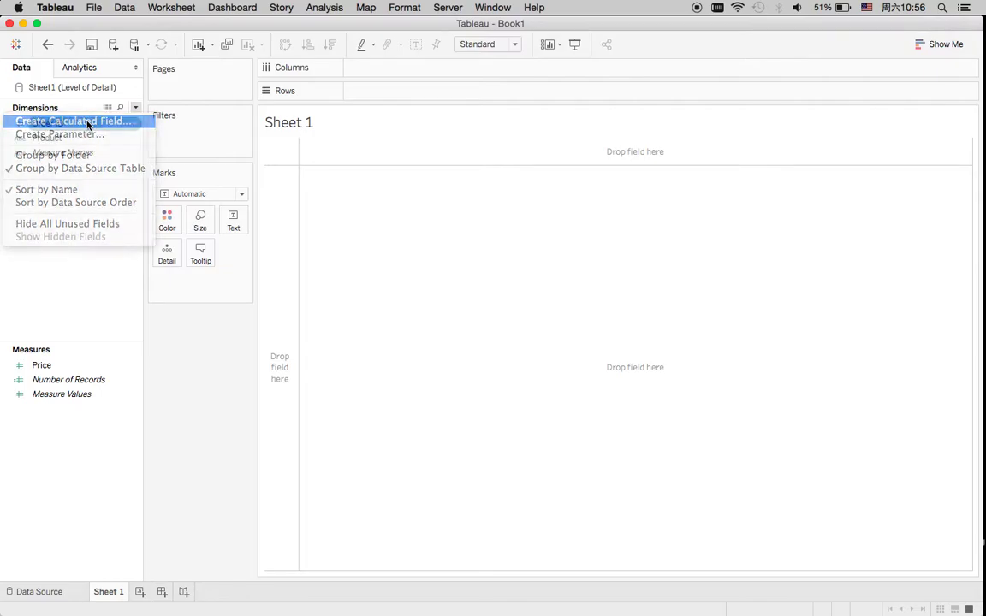
pyautogui.write('pr')
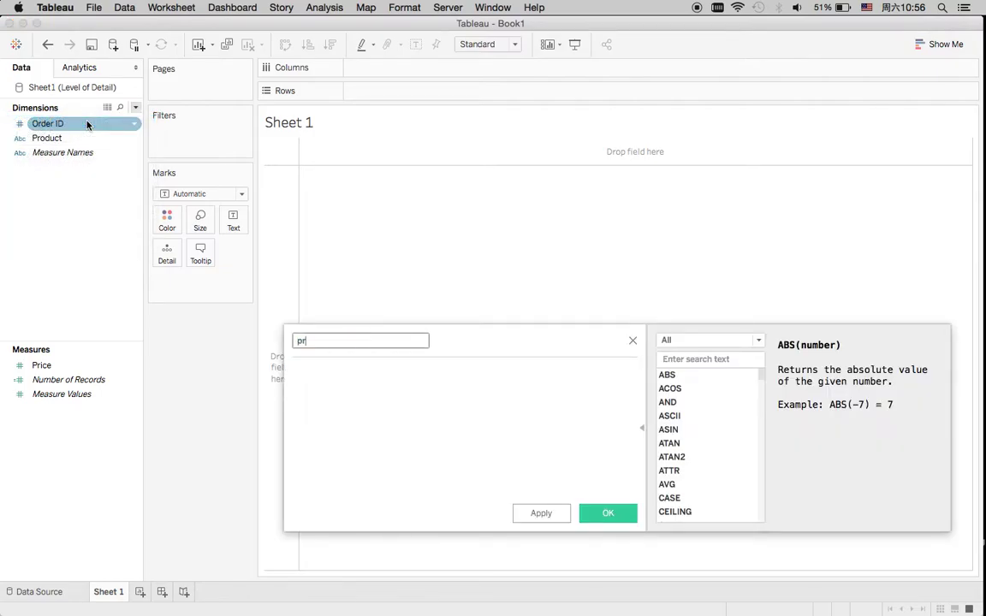
pyautogui.write('avg price p')
pyautogui.press('BackSpace')
pyautogui.write('per product)')
# - Enter the formula {FIXED [Product]: AVG([Price])} for the calculated field
pyautogui.click(330, 384)
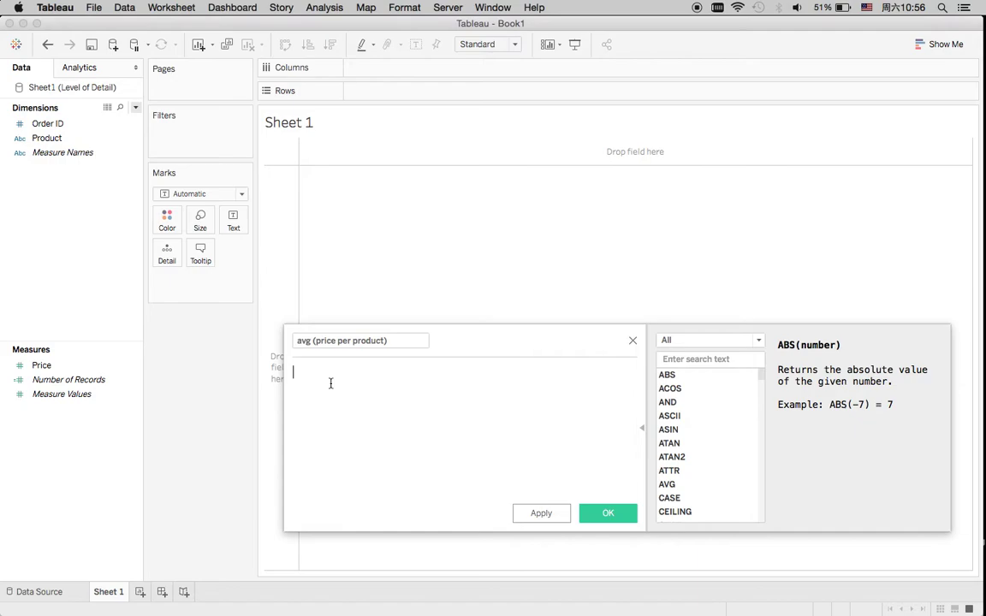
pyautogui.write('{}')
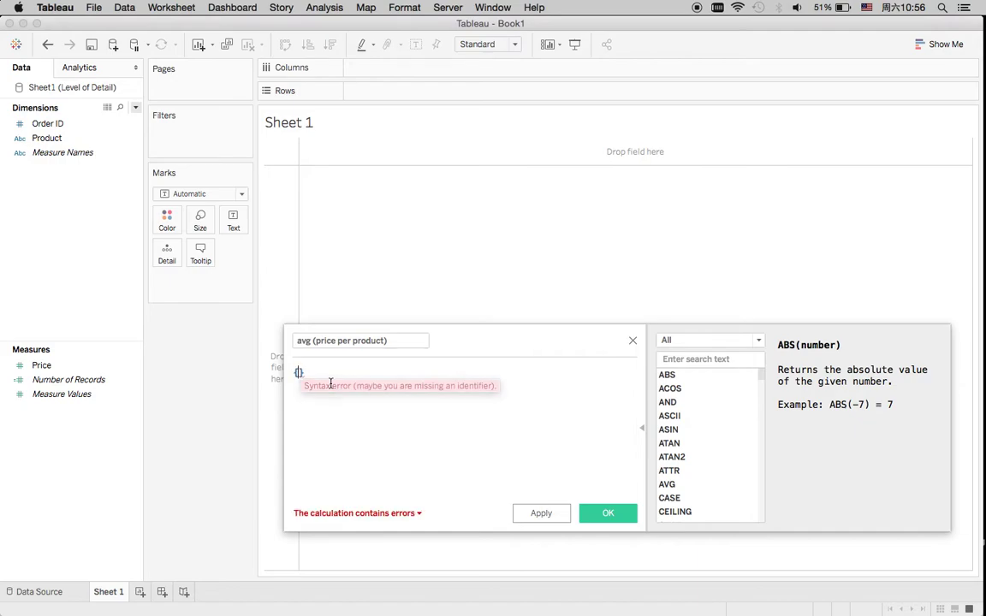
pyautogui.click(311, 379)
pyautogui.moveTo(313, 385)
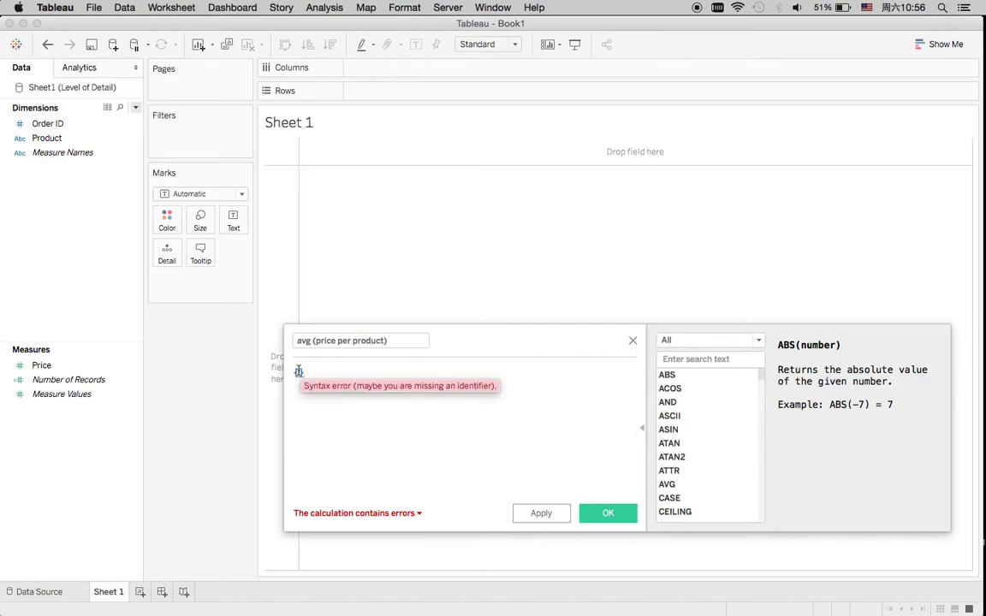
pyautogui.click(299, 372)
pyautogui.write('FIXED')
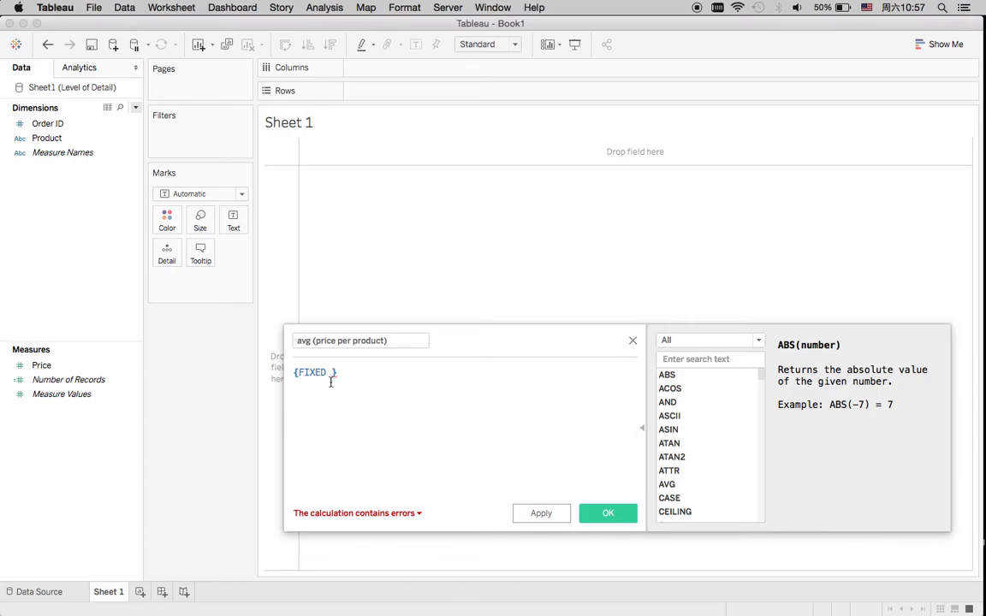
pyautogui.write('[Product')
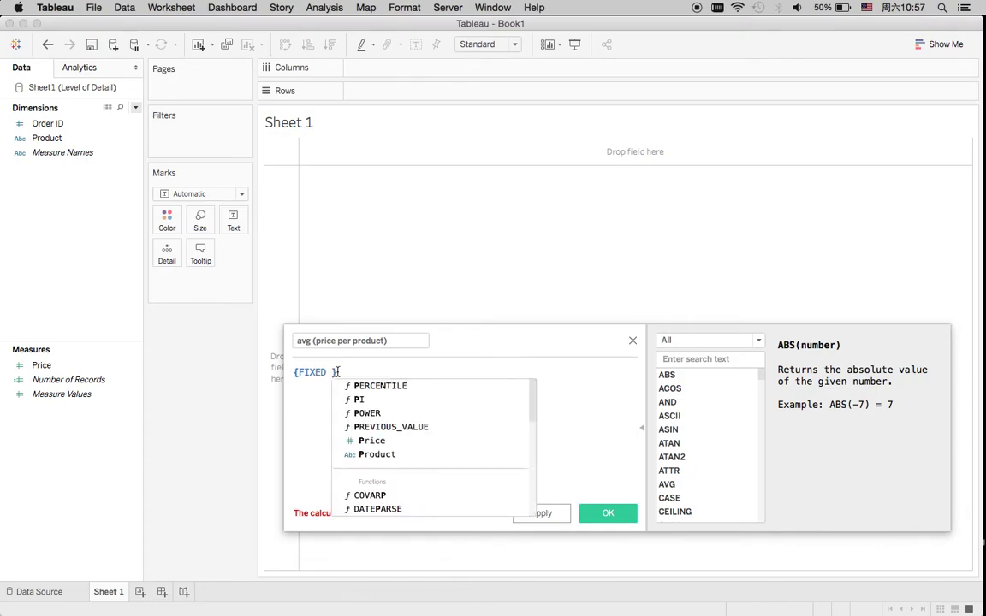
pyautogui.write(':')
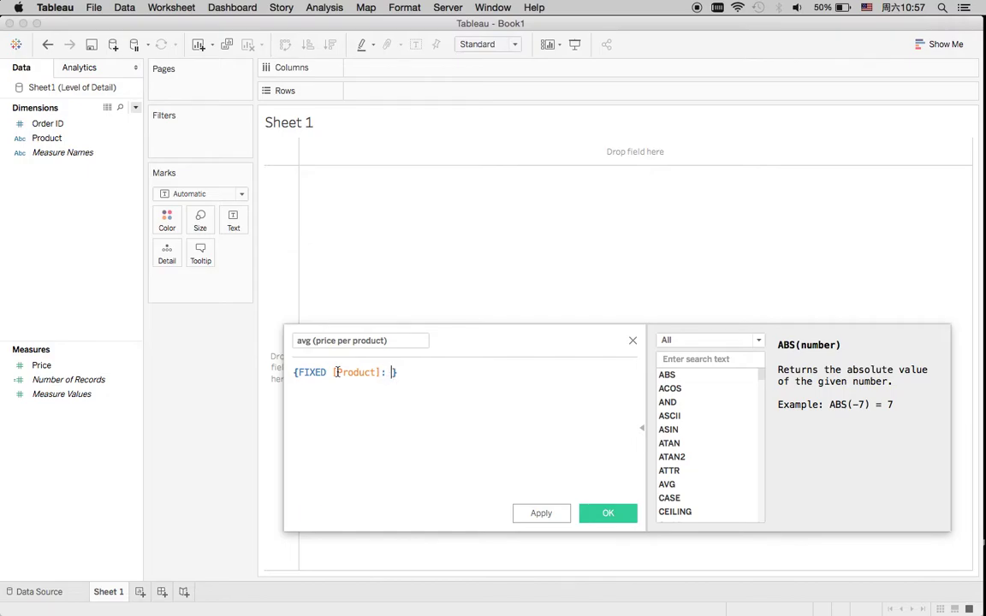
pyautogui.write(' AVG(p')
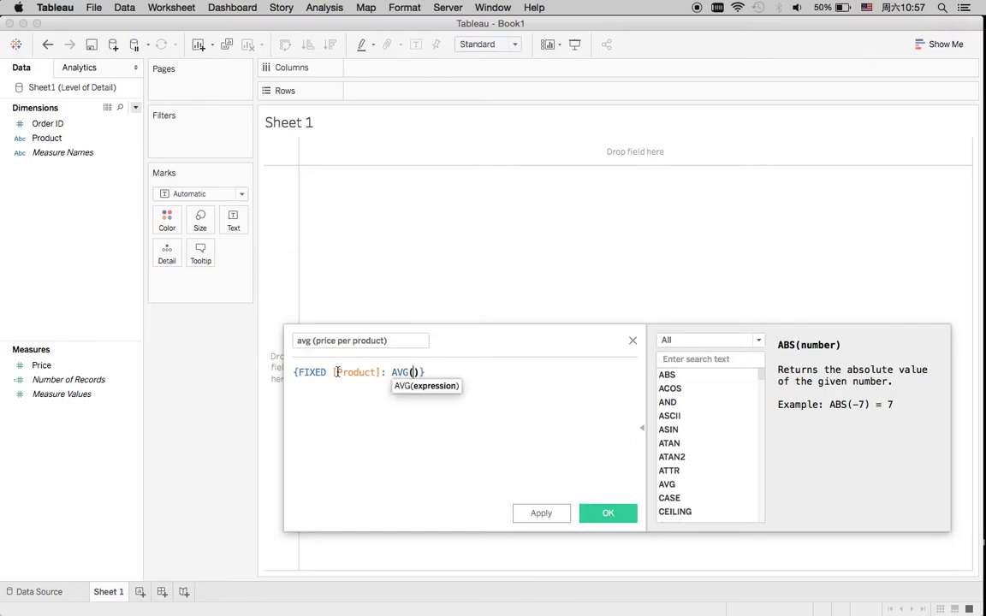
pyautogui.write('rice')
pyautogui.press('Return')
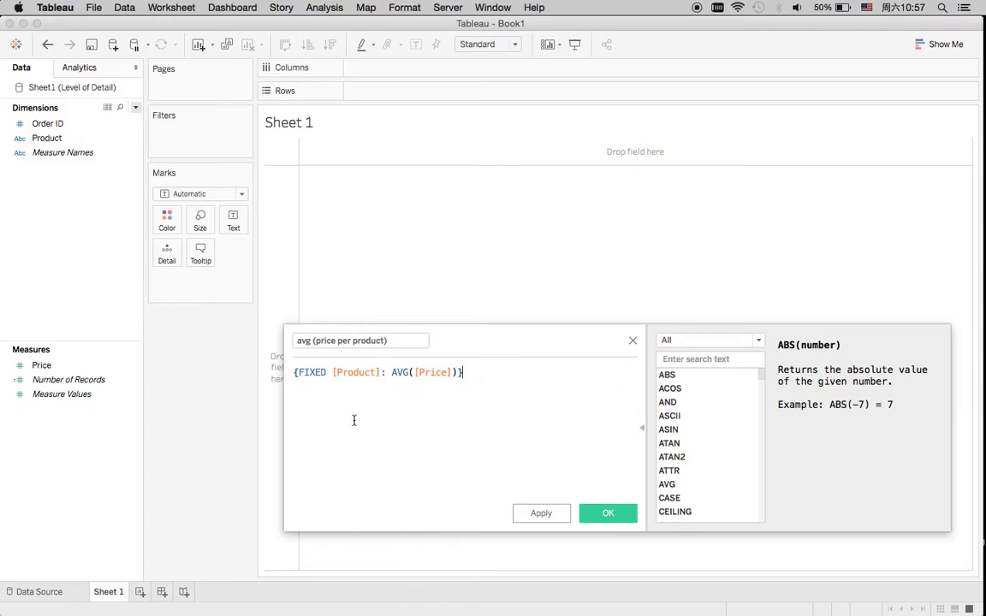
# - Try the formula with a bare [Price] instead of the AVG aggregation and read the calculation error
pyautogui.doubleClick(401, 373)
pyautogui.press('BackSpace')
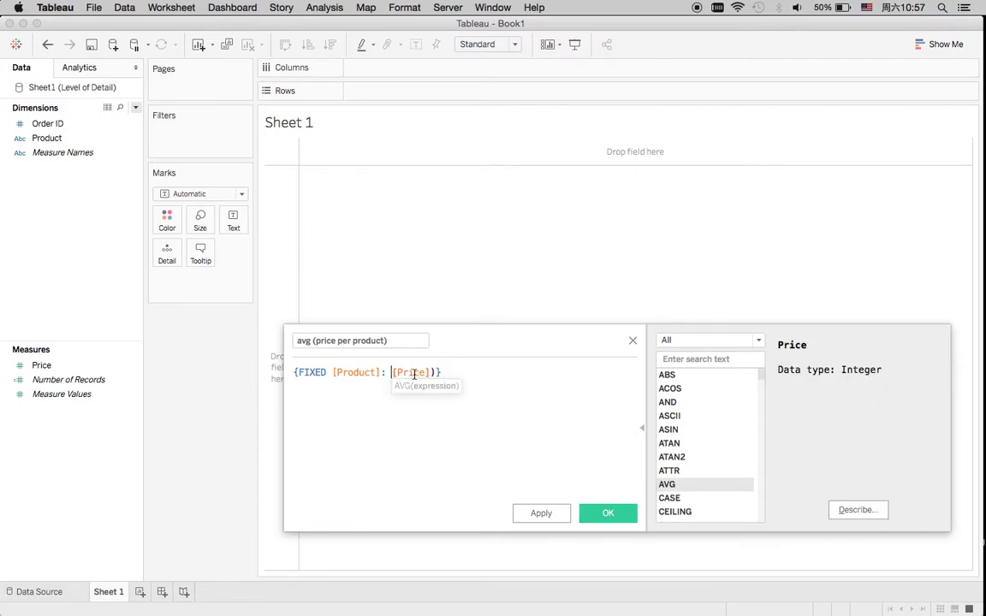
pyautogui.press('Delete')
pyautogui.click(434, 373)
pyautogui.press('BackSpace')
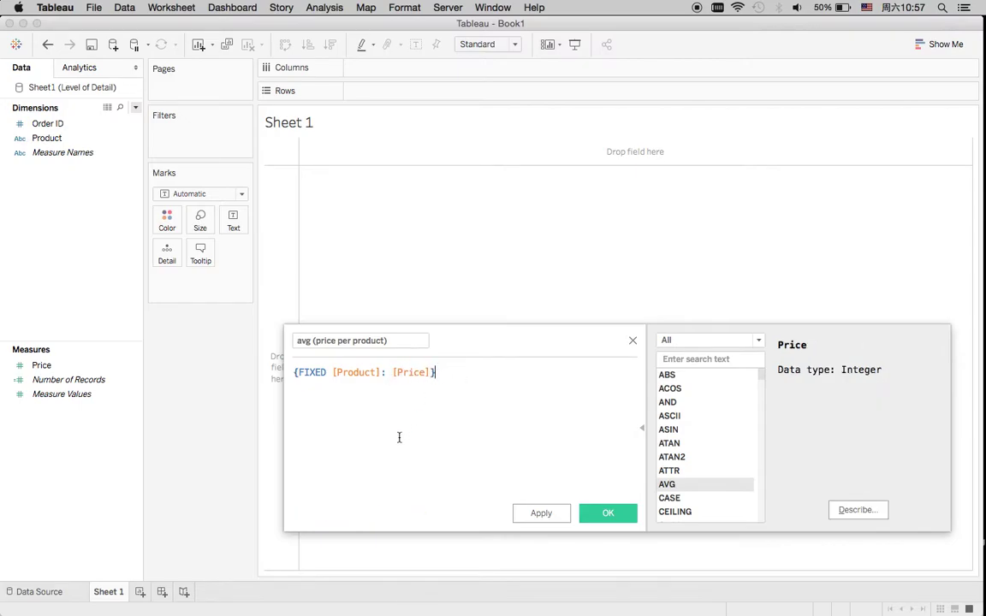
pyautogui.click(348, 519)
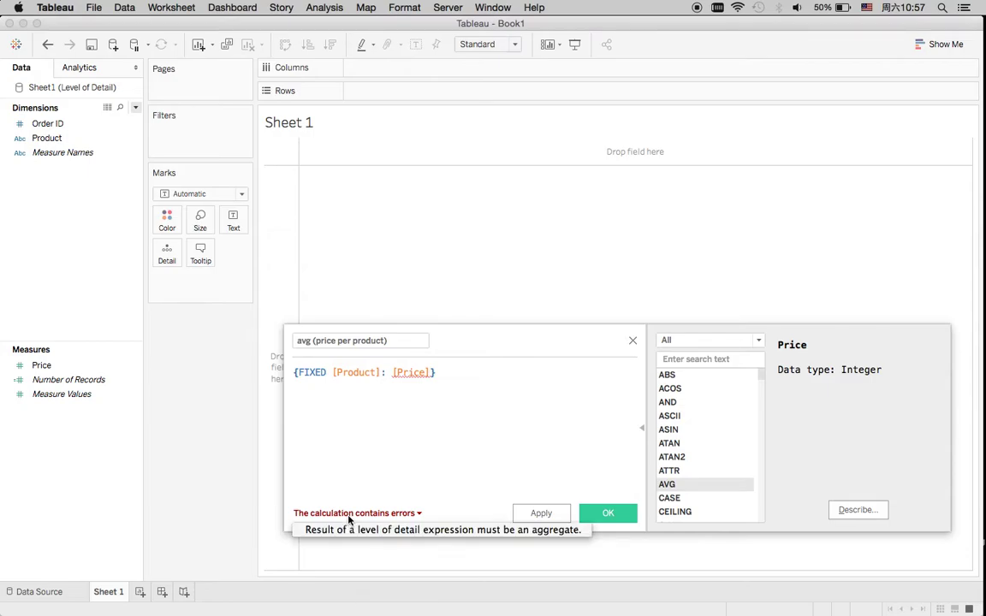
pyautogui.click(419, 513)
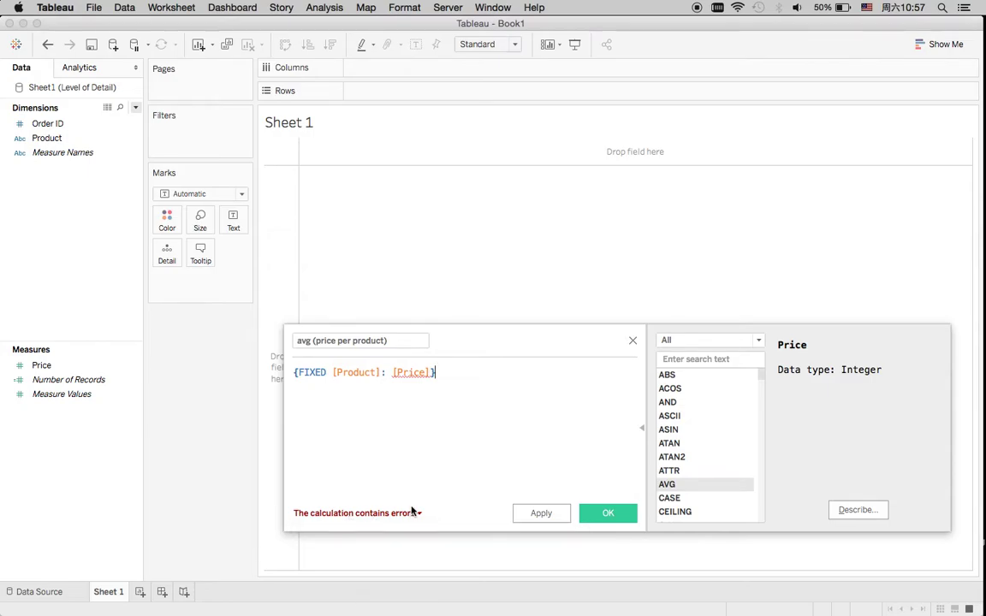
# - Wrap [Price] in AVG() again so the formula reads {FIXED [Product]: AVG([Price])} and save the calculated field
pyautogui.click(393, 372)
pyautogui.write('AVG(')
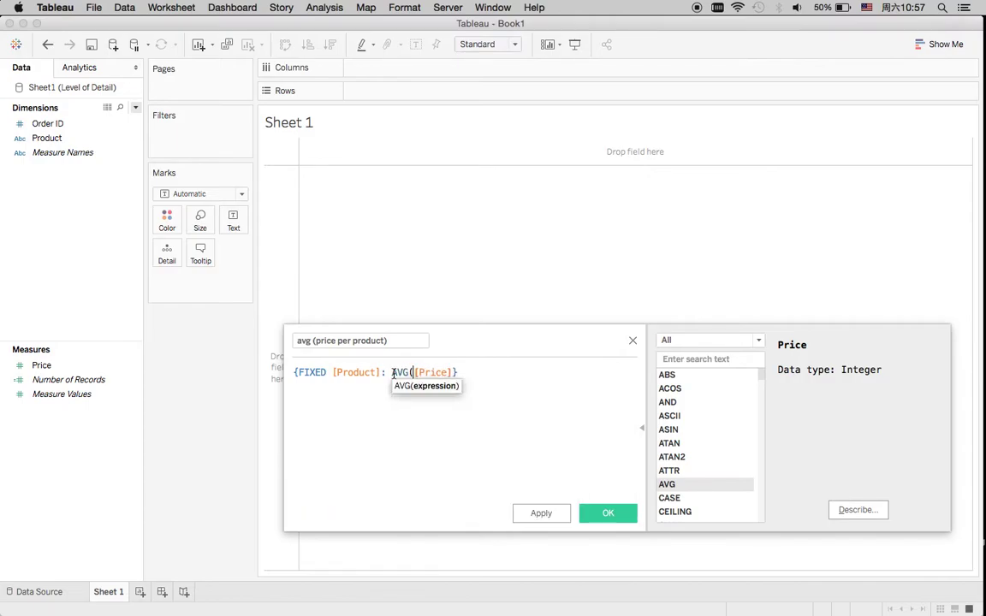
pyautogui.click(455, 372)
pyautogui.write(')')
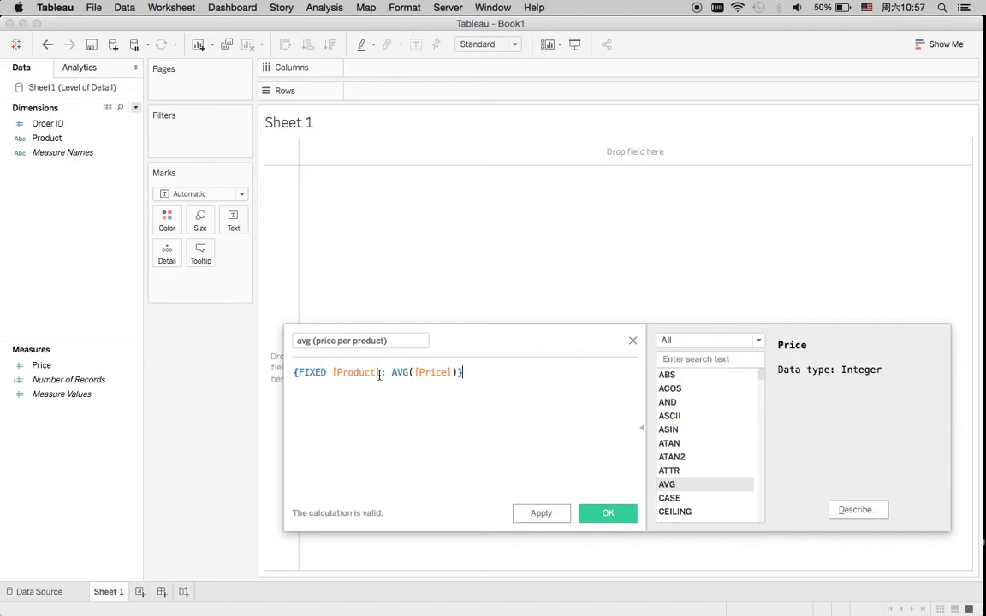
pyautogui.click(608, 513)
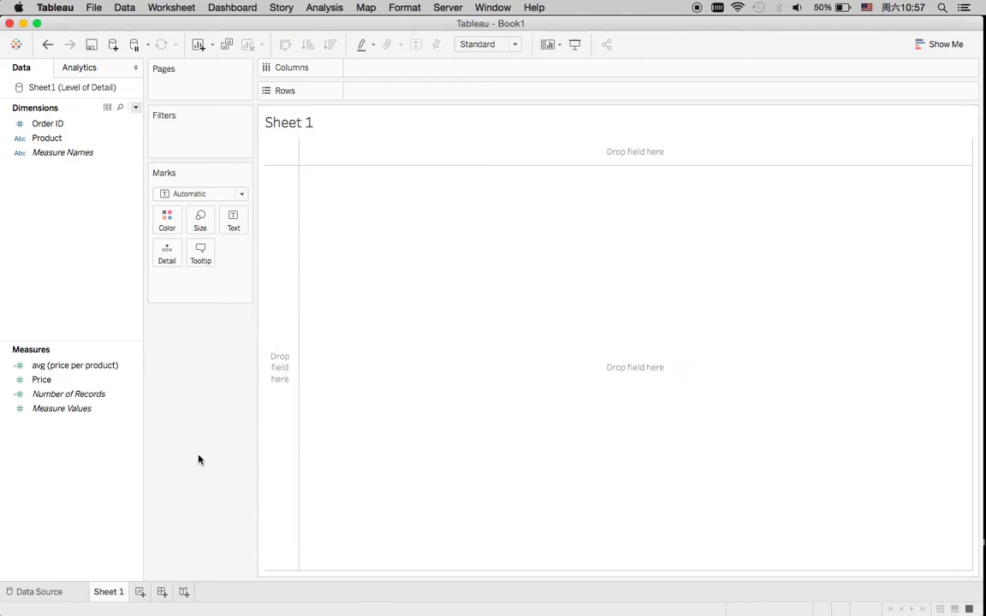
# - Show the avg (price per product) measure as the text mark on Sheet 1
pyautogui.click(43, 366)
pyautogui.moveTo(43, 366); pyautogui.dragTo(230, 224)
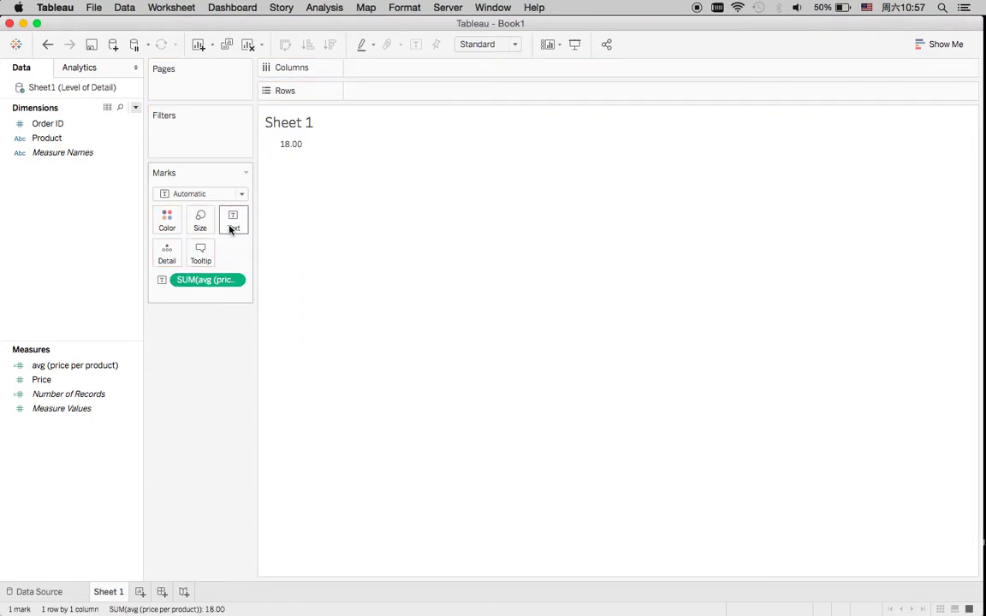
pyautogui.click(66, 382)
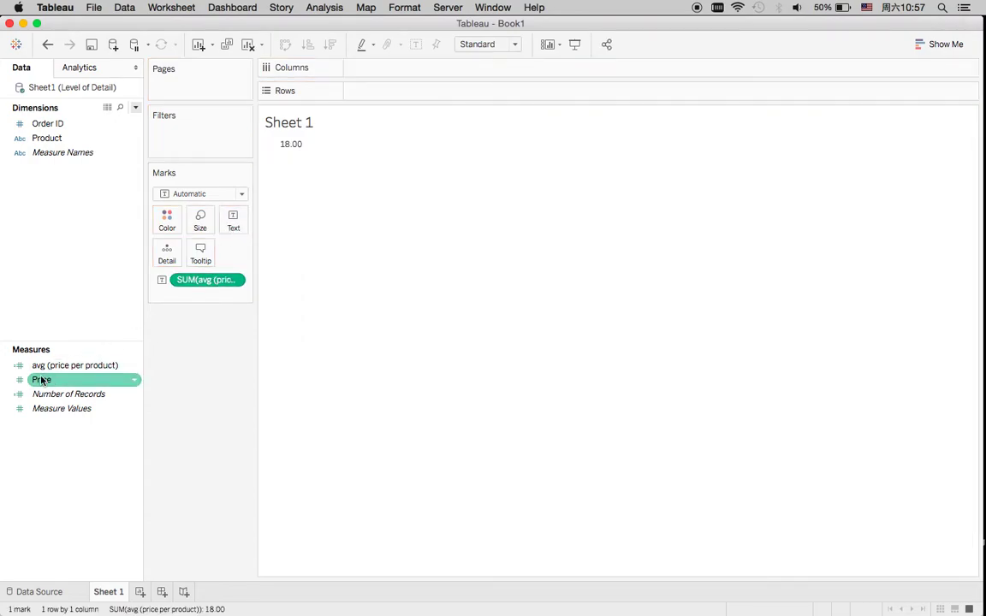
pyautogui.click(36, 367)
pyautogui.moveTo(35, 367); pyautogui.dragTo(232, 228)
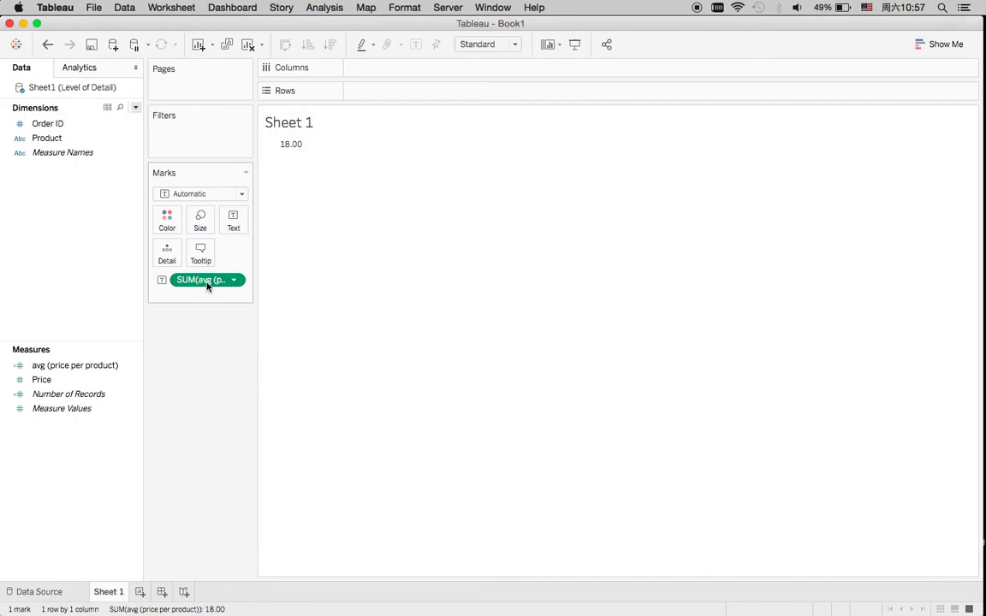
# - Switch to Excel to compare the calculated field's sum with the totals under the Price column
pyautogui.hotkey('ctrl', 'Up')
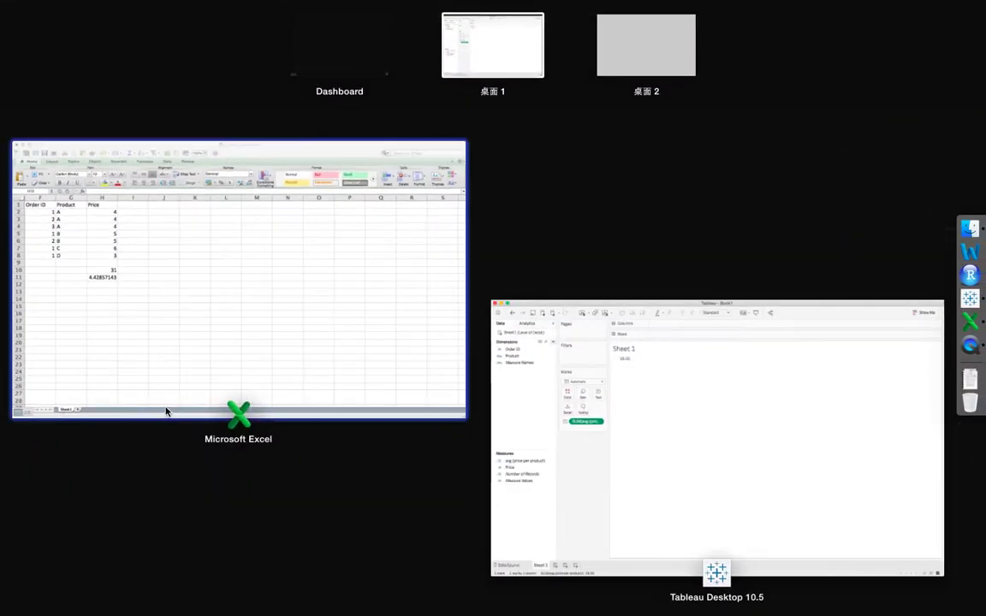
pyautogui.click(484, 249)
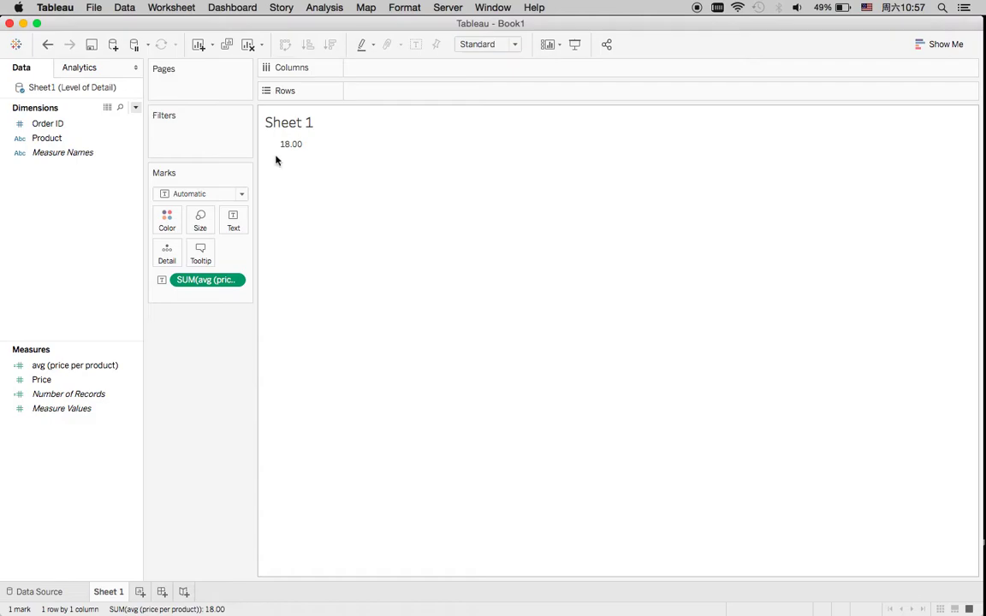
pyautogui.hotkey('ctrl', 'Up')
pyautogui.click(182, 304)
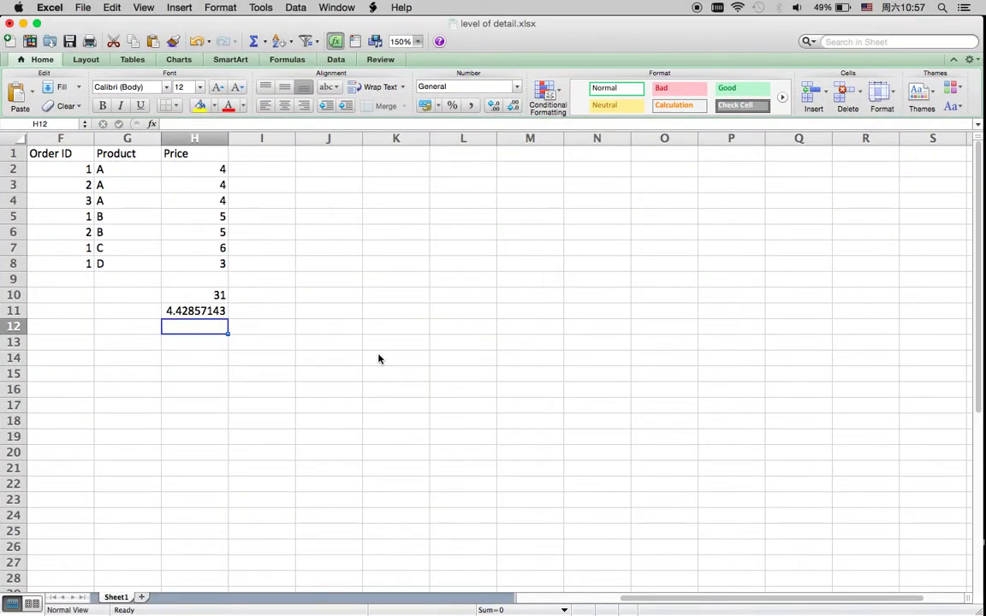
pyautogui.click(115, 344)
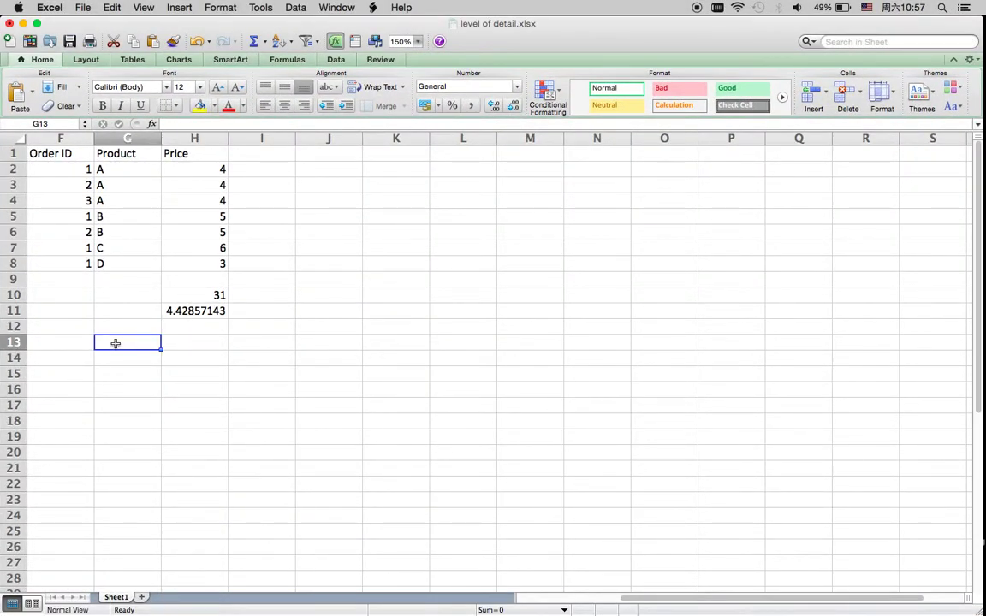
# - Switch to Tableau and open the avg (price per product) calculation to review its FIXED formula
pyautogui.hotkey('ctrl', 'Up')
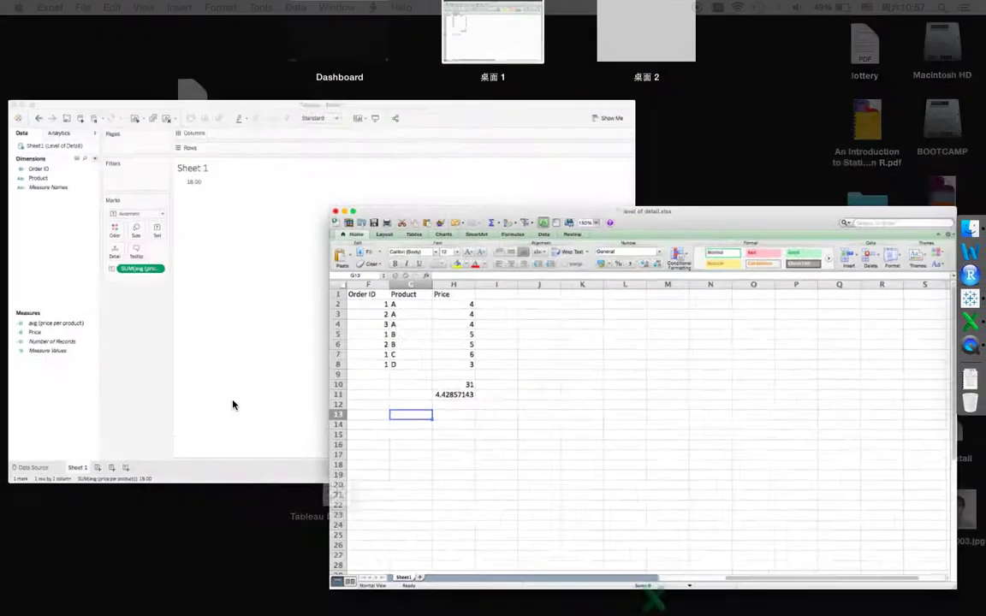
pyautogui.click(176, 398)
pyautogui.rightClick(66, 371)
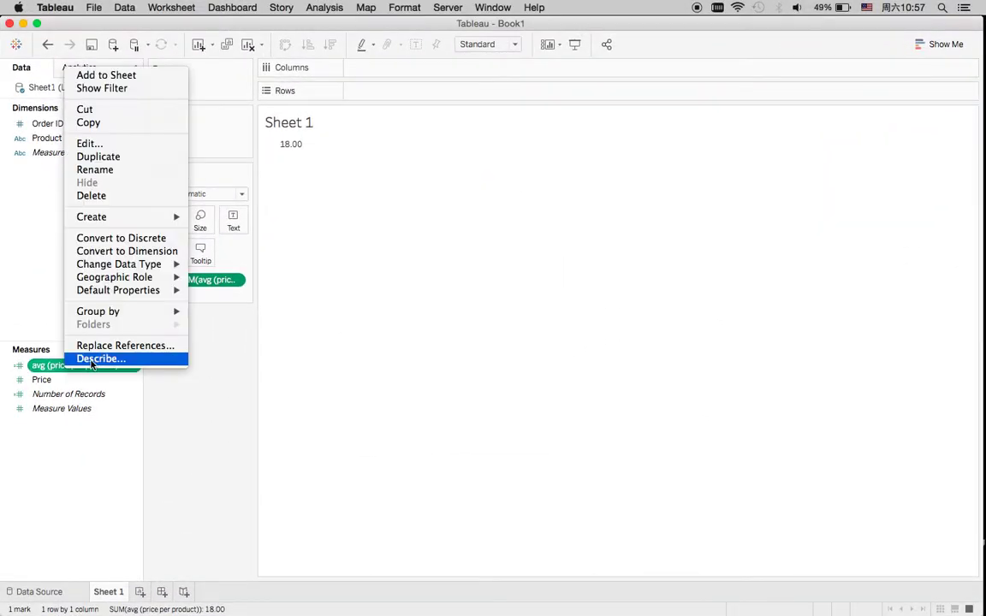
pyautogui.click(96, 146)
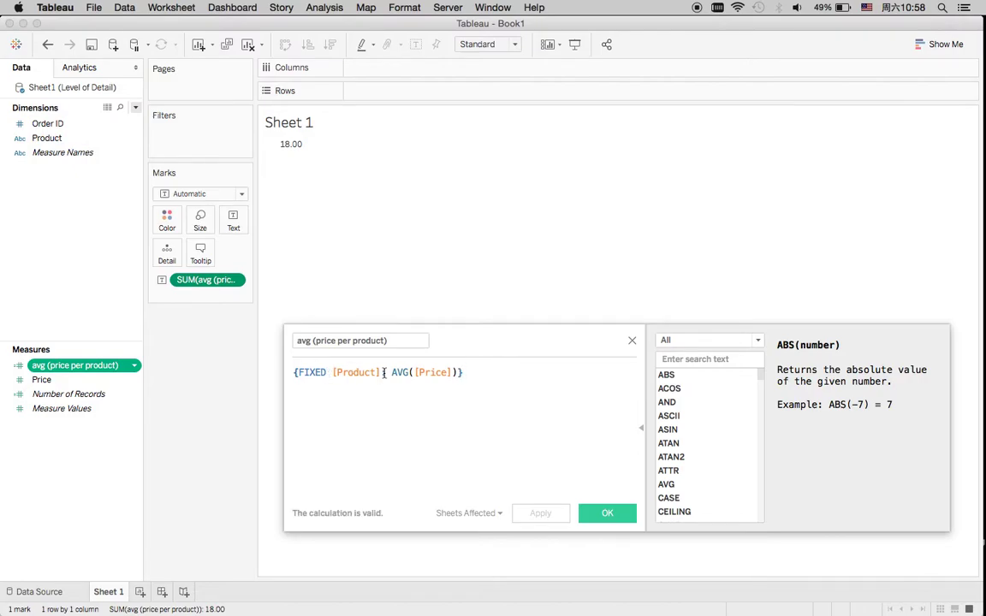
# - Switch to Excel and list the products A, B, C and D in cells G13 to G16
pyautogui.hotkey('ctrl', 'Up')
pyautogui.click(242, 370)
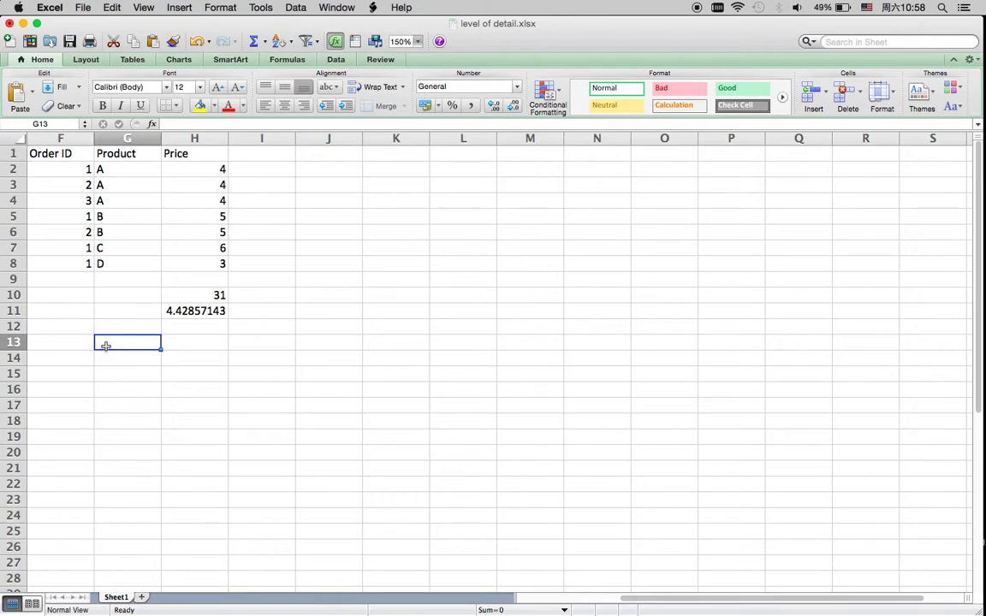
pyautogui.write('A')
pyautogui.press('Return')
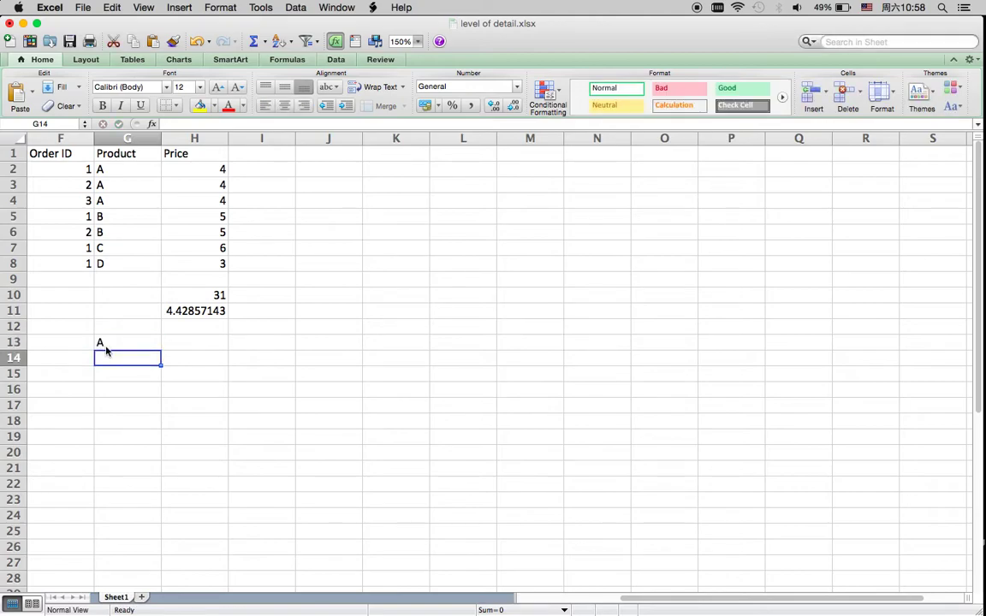
pyautogui.write('B')
pyautogui.press('Return')
pyautogui.write('C')
pyautogui.press('Return')
pyautogui.write('D')
pyautogui.press('Return')
# - Check product A's rows and prices, and enter its average price 4 in H13
pyautogui.click(163, 348)
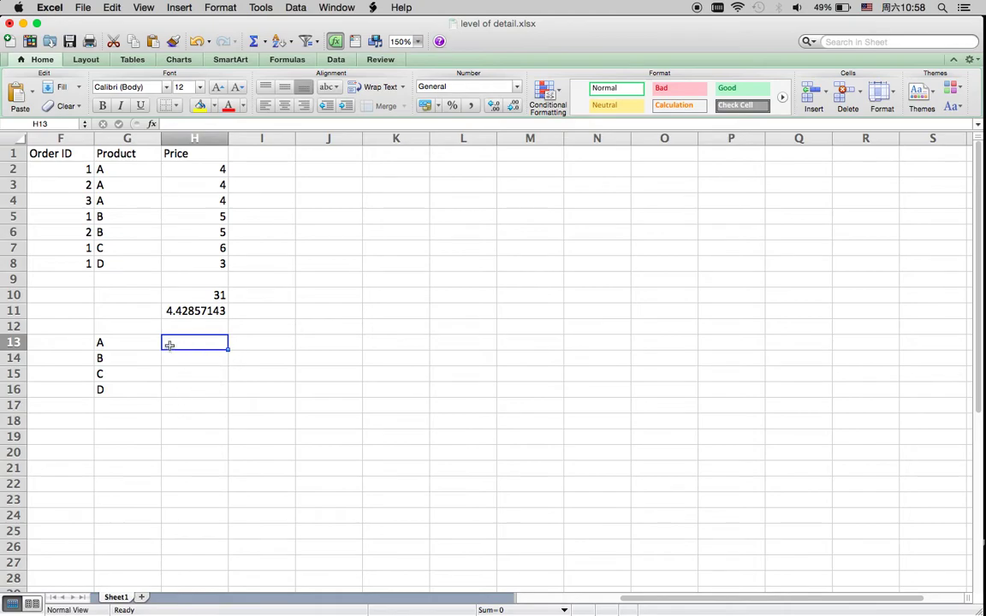
pyautogui.click(115, 342)
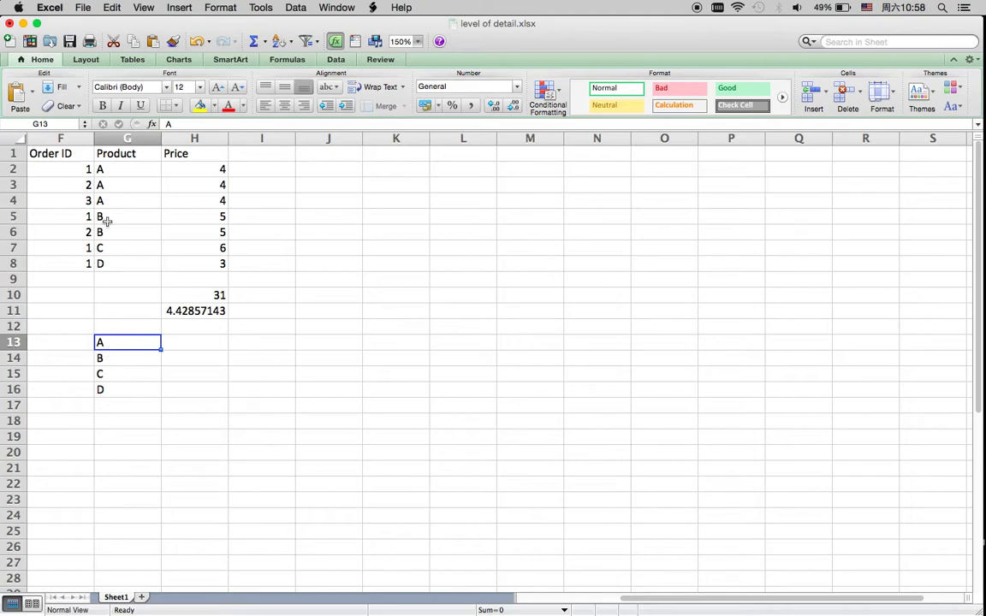
pyautogui.moveTo(102, 170); pyautogui.dragTo(108, 204)
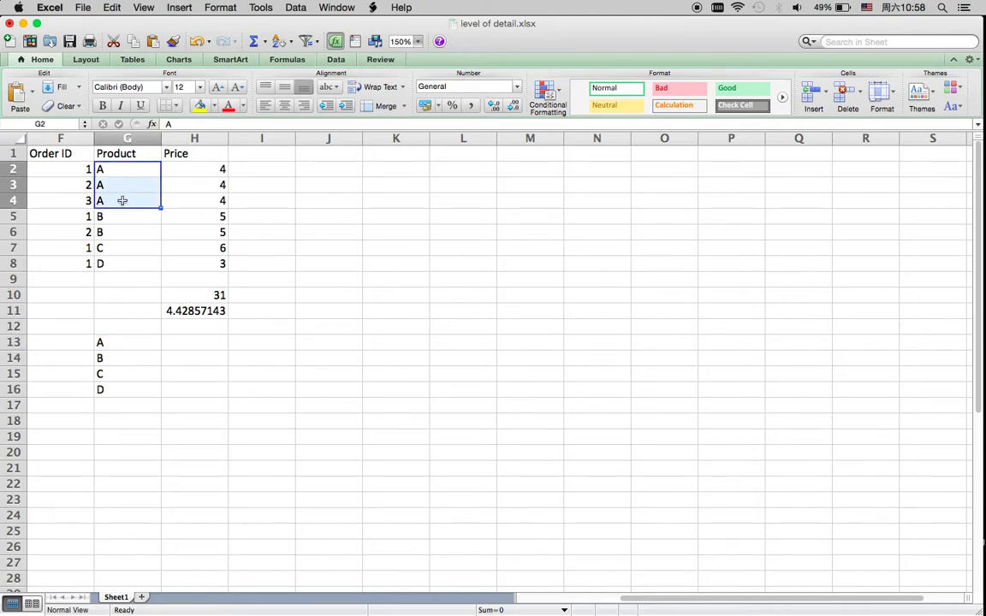
pyautogui.click(175, 343)
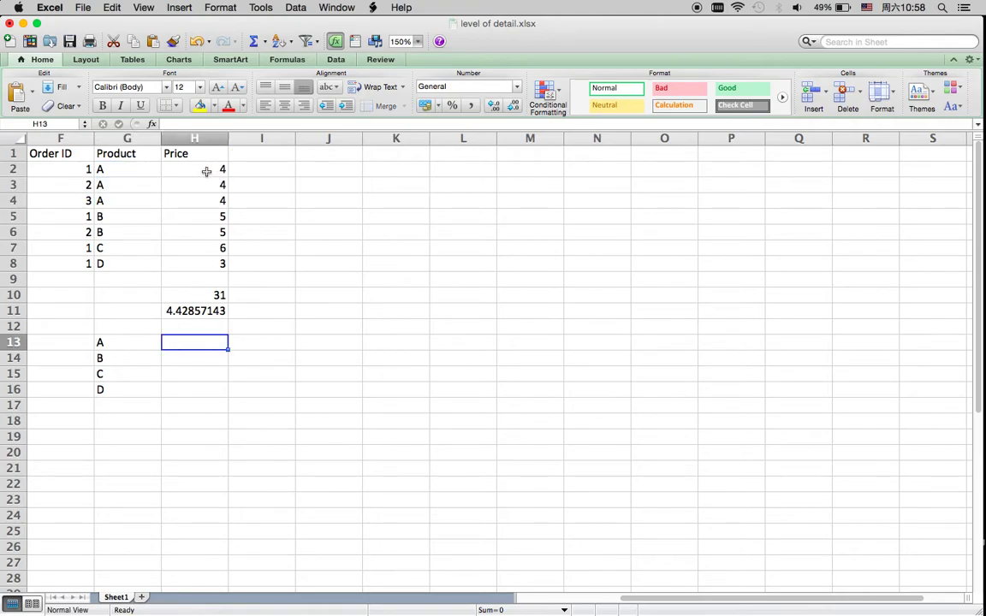
pyautogui.moveTo(185, 170); pyautogui.dragTo(189, 204)
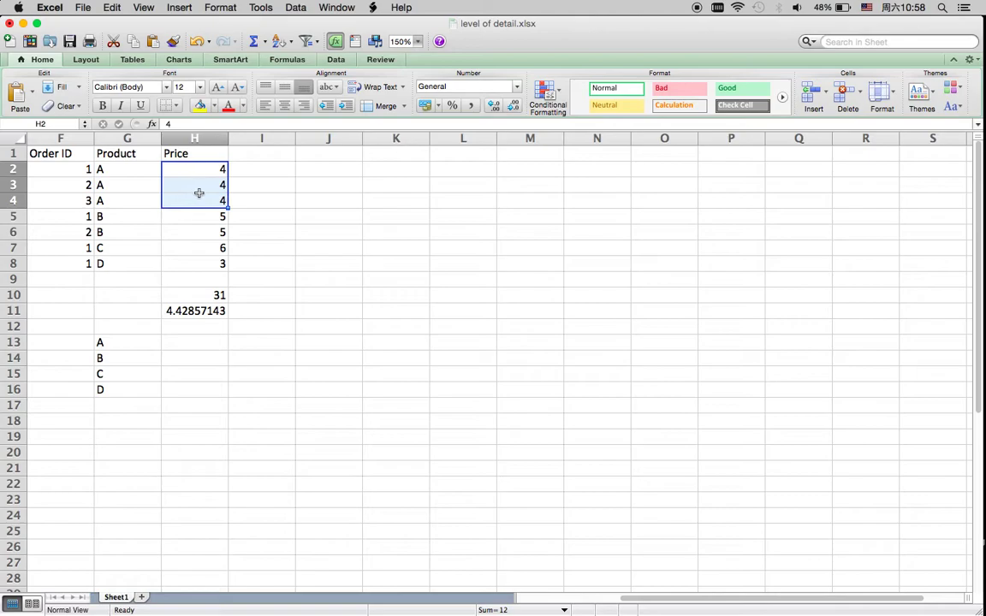
pyautogui.click(180, 342)
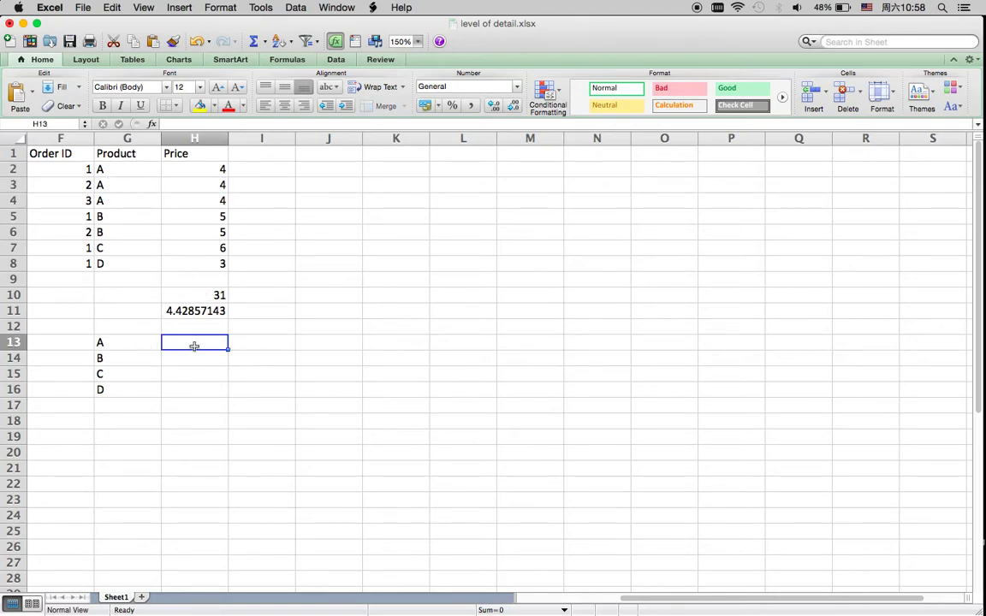
pyautogui.write('4')
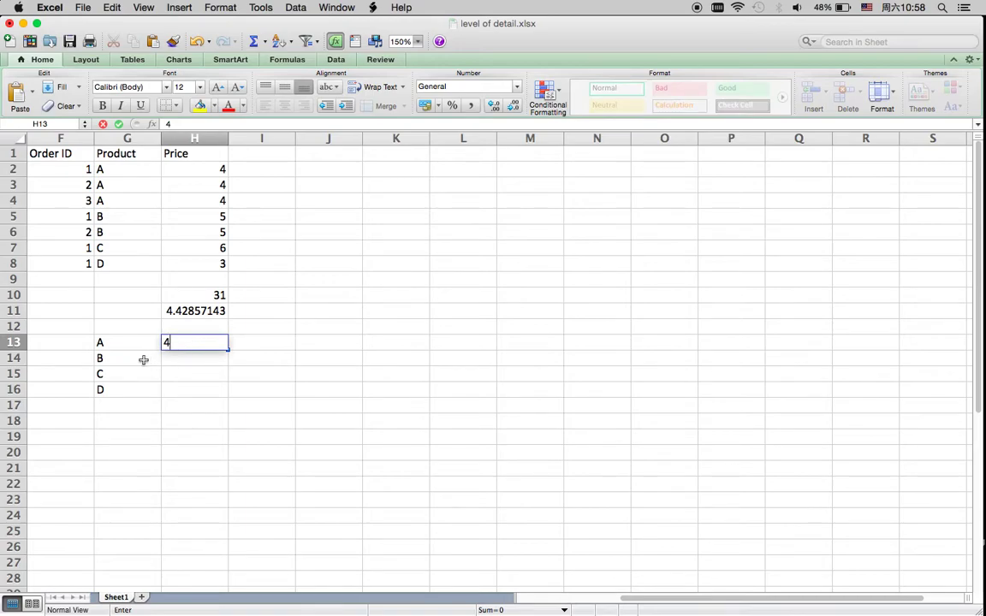
pyautogui.click(143, 359)
# - Check product B's rows and prices, and enter its average price 5 in H14
pyautogui.moveTo(137, 217); pyautogui.dragTo(134, 235)
pyautogui.moveTo(202, 217); pyautogui.dragTo(197, 229)
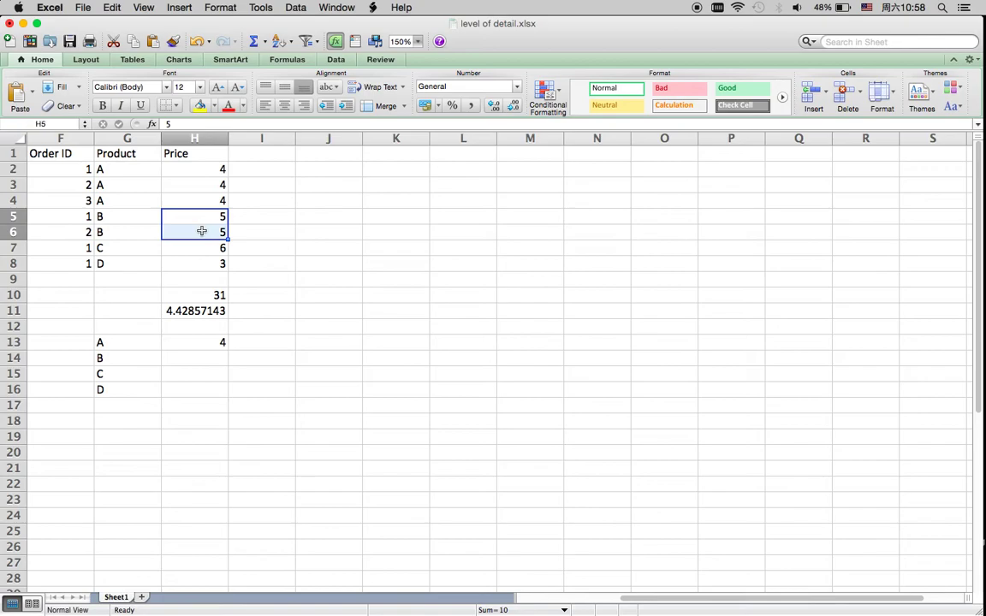
pyautogui.click(188, 358)
pyautogui.write('5')
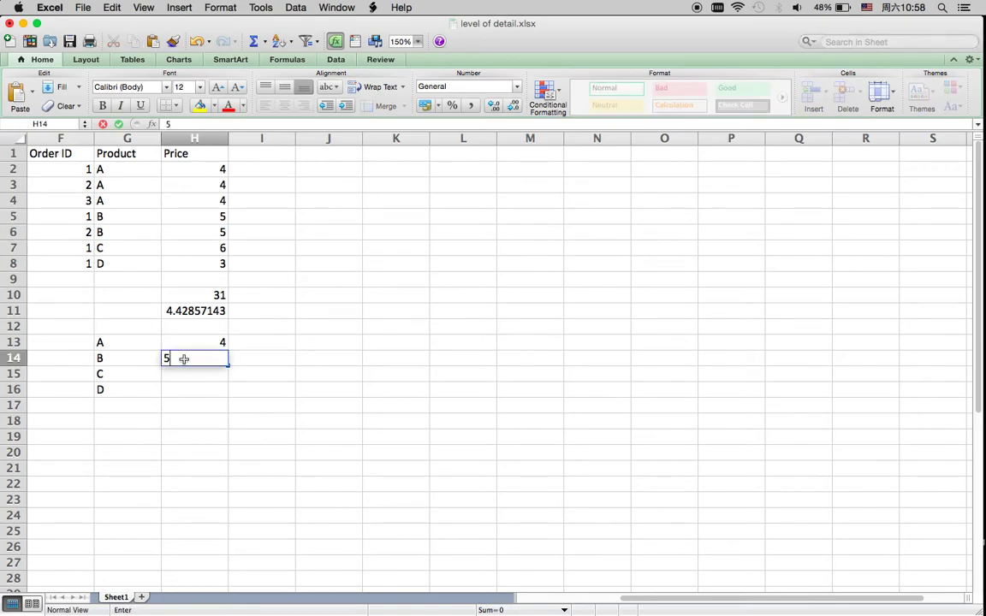
pyautogui.click(123, 379)
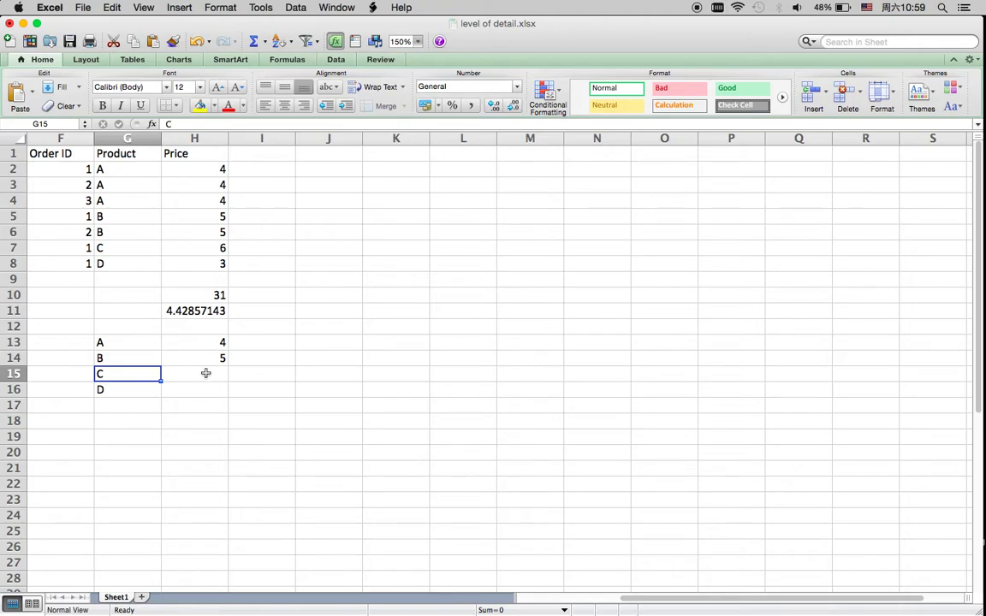
# - Enter the average prices 6 for product C in H15 and 3 for product D in H16
pyautogui.click(205, 375)
pyautogui.write('6')
pyautogui.click(142, 381)
pyautogui.click(182, 390)
pyautogui.write('3')
pyautogui.click(235, 409)
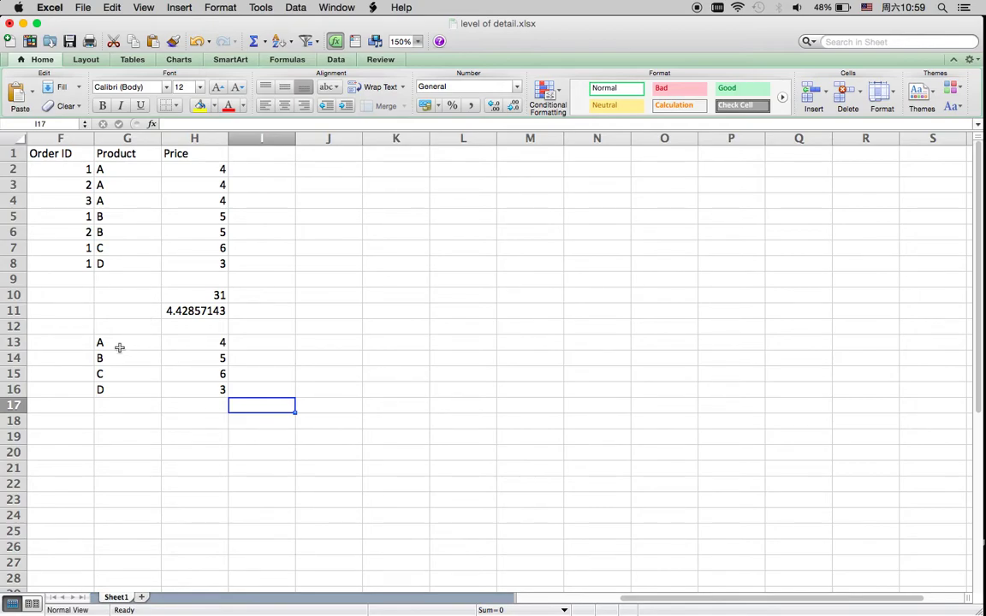
# - Total the per-product averages in H18 with the formula =SUM(H13:H16)
pyautogui.click(180, 411)
pyautogui.click(171, 425)
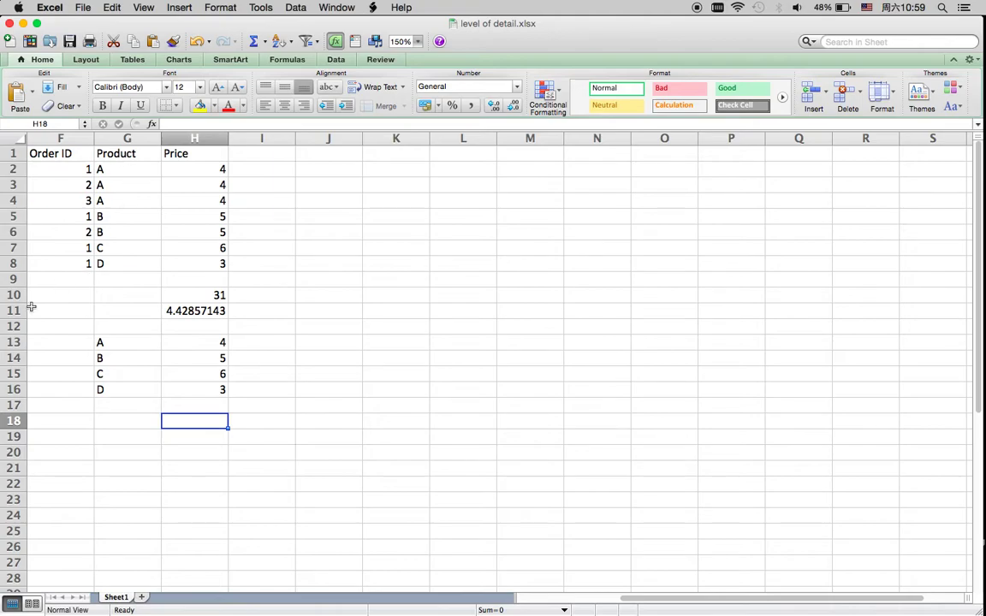
pyautogui.write('=')
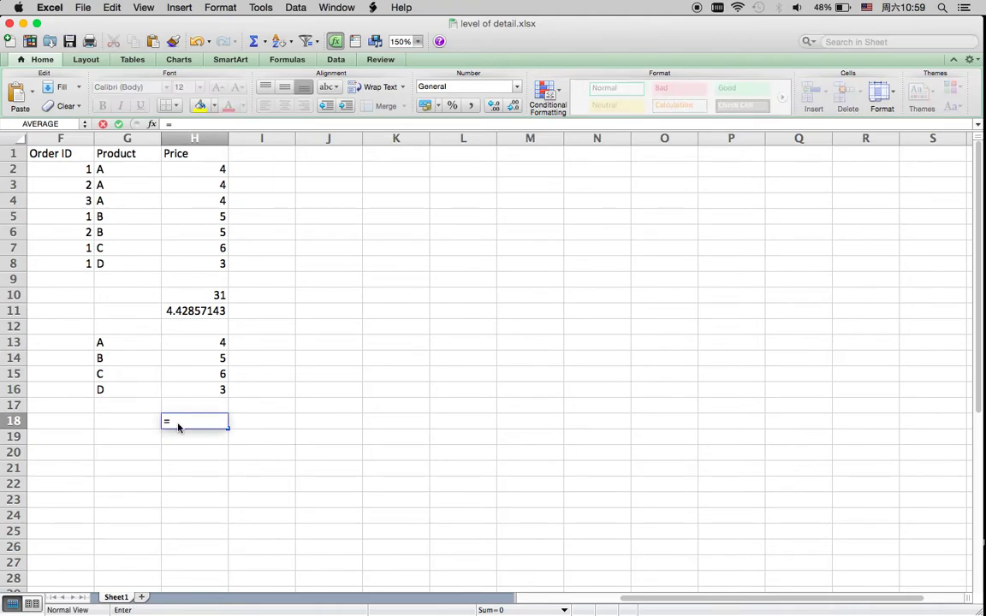
pyautogui.write('SUM()+')
pyautogui.click(190, 389)
pyautogui.press('BackSpace')
pyautogui.press('BackSpace')
pyautogui.press('BackSpace')
pyautogui.press('BackSpace')
pyautogui.press('BackSpace')
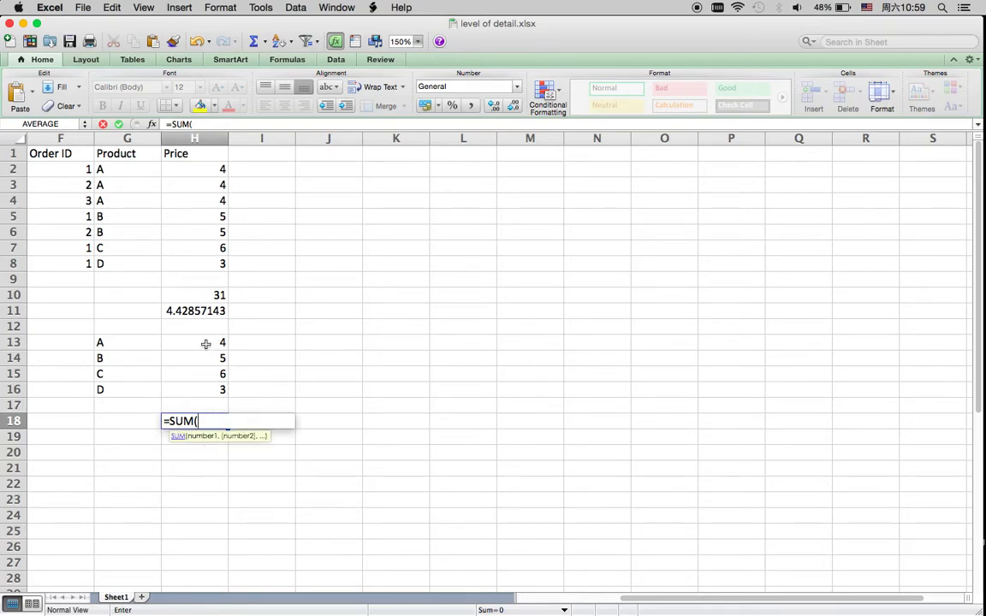
pyautogui.moveTo(207, 343); pyautogui.dragTo(206, 389)
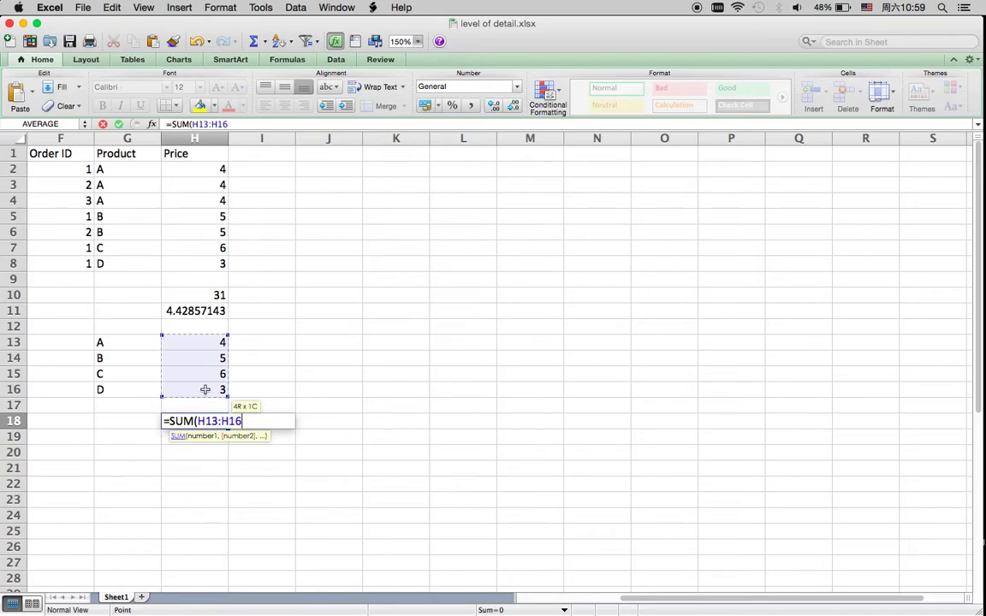
pyautogui.write(')')
pyautogui.press('Return')
pyautogui.click(215, 419)
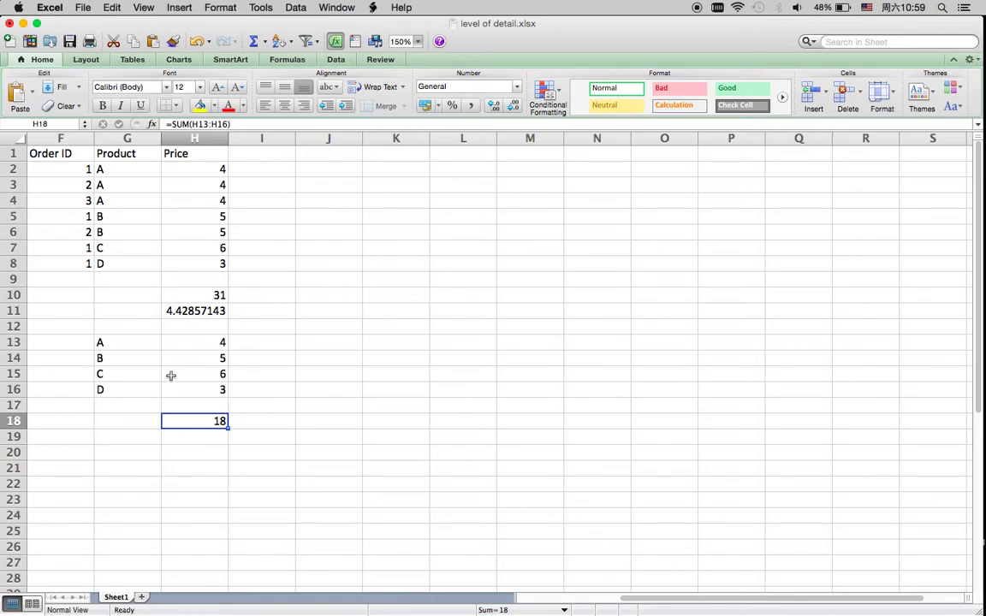
# - Average the per-product prices in H19 with the formula =AVERAGE(H13:H16)
pyautogui.click(183, 444)
pyautogui.write('=')
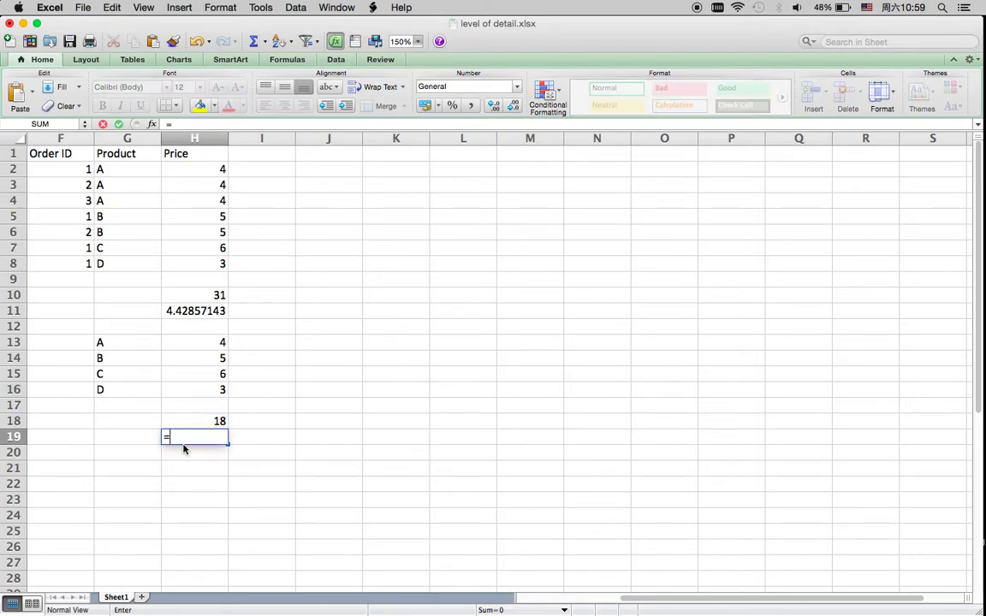
pyautogui.write('AVERAGEVer')
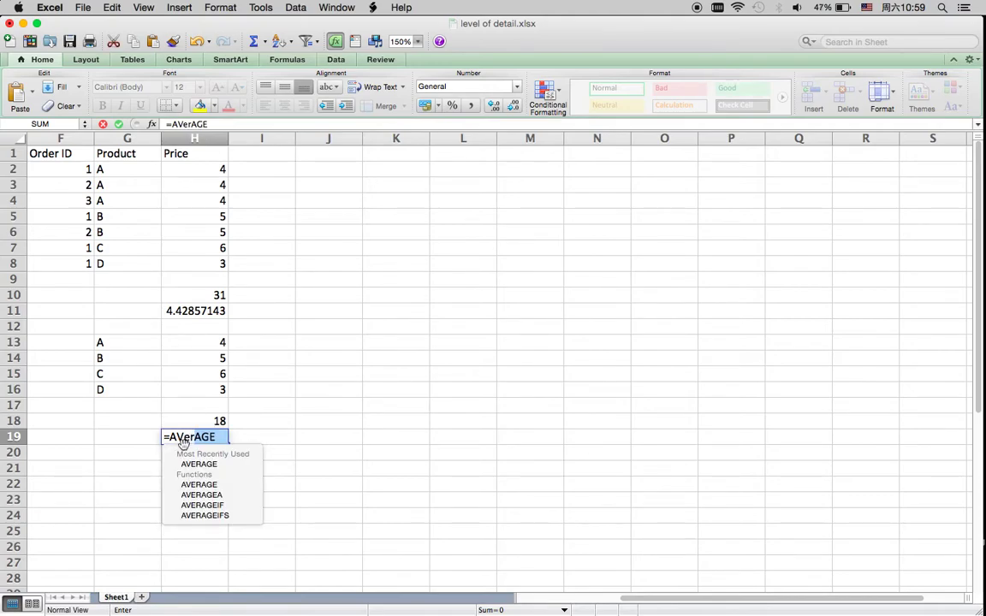
pyautogui.doubleClick(197, 464)
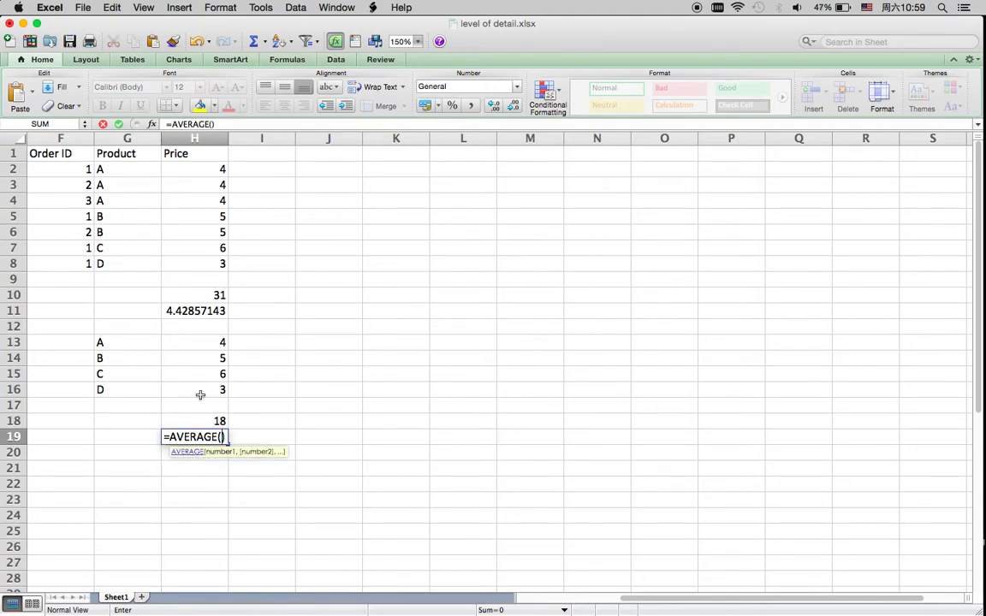
pyautogui.moveTo(189, 345); pyautogui.dragTo(190, 391)
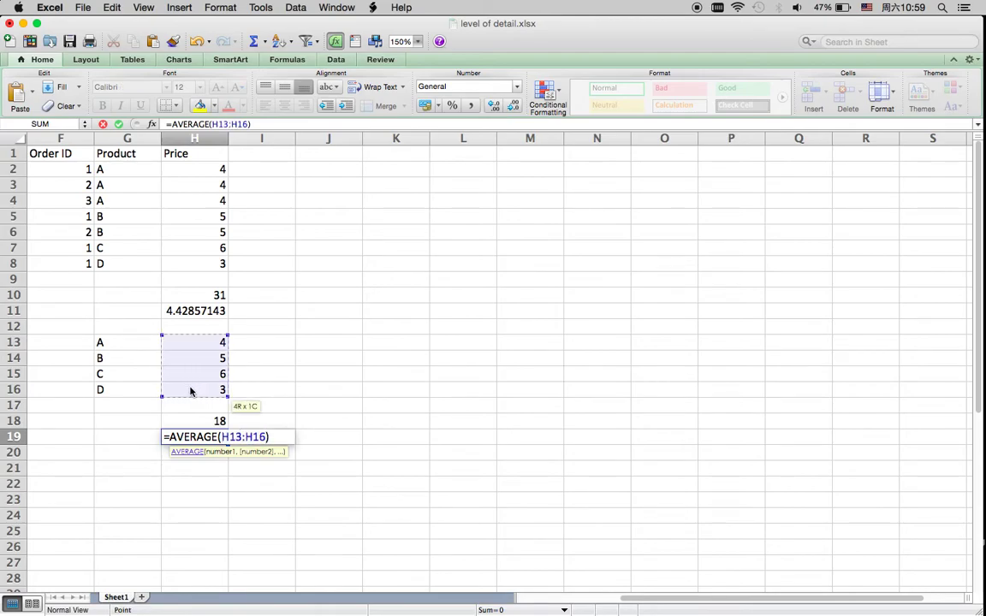
pyautogui.press('Return')
pyautogui.click(258, 432)
pyautogui.click(196, 436)
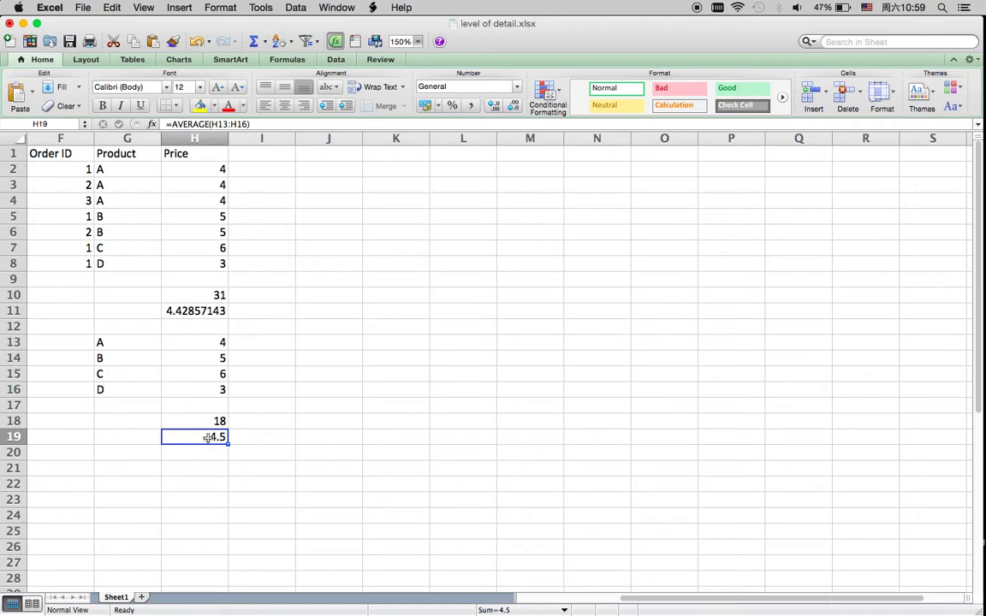
# - Switch to Tableau, close the calculation editor, and change the avg (price per product) measure on the sheet from Sum to Average
pyautogui.hotkey('ctrl', 'Up')
pyautogui.click(143, 276)
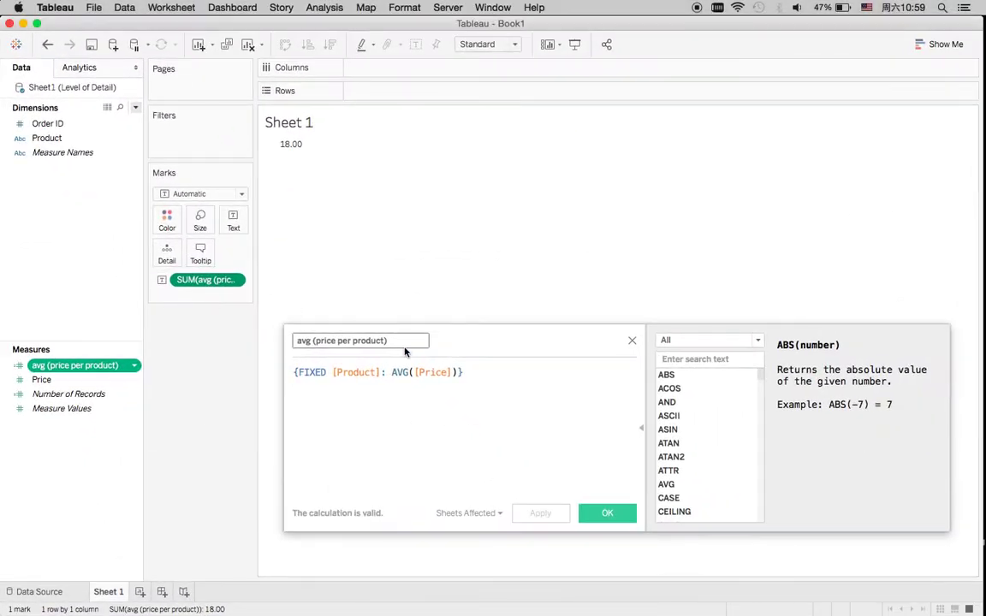
pyautogui.click(632, 341)
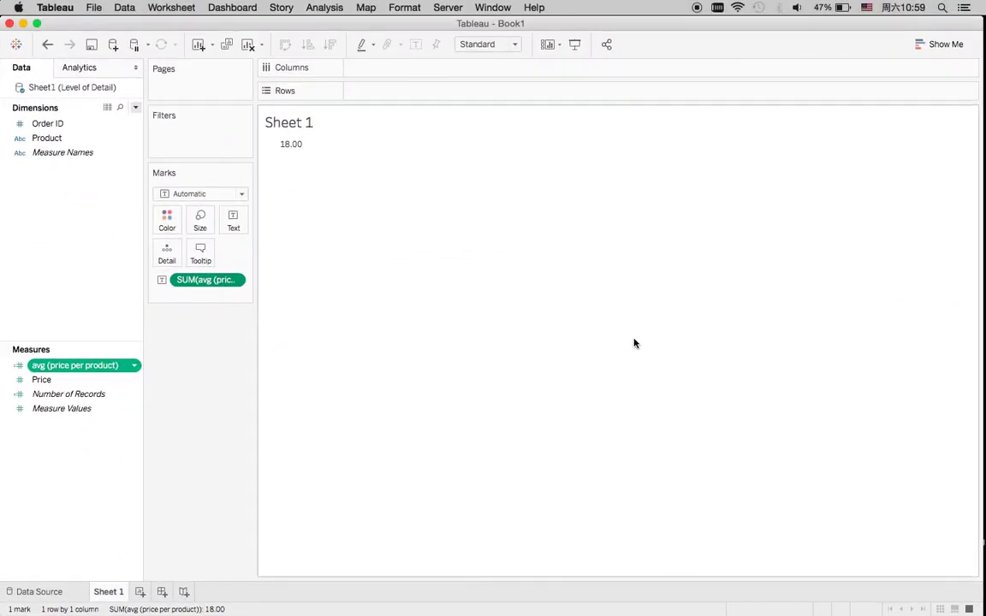
pyautogui.click(232, 280)
pyautogui.moveTo(221, 398)
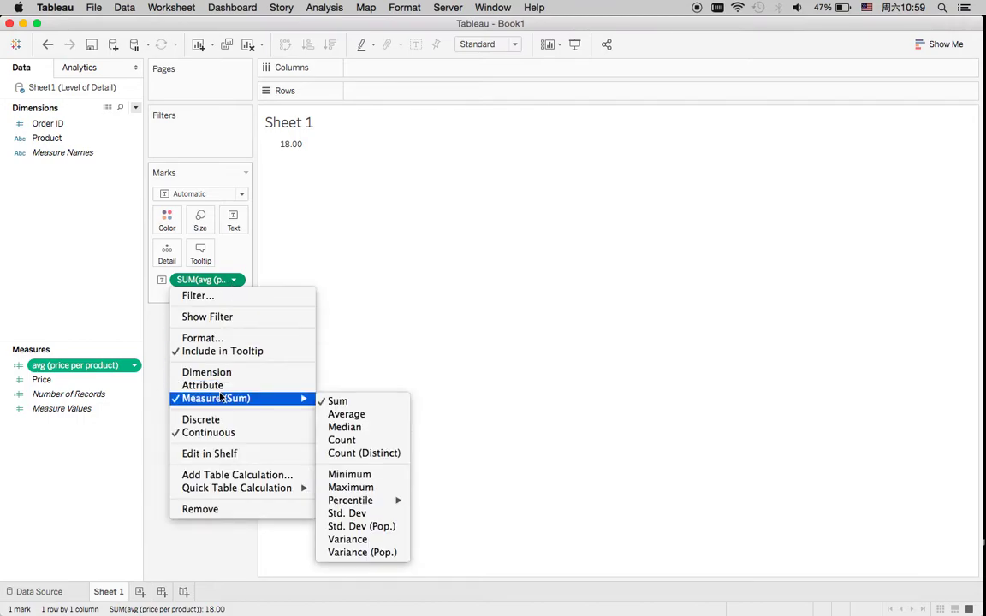
pyautogui.click(344, 413)
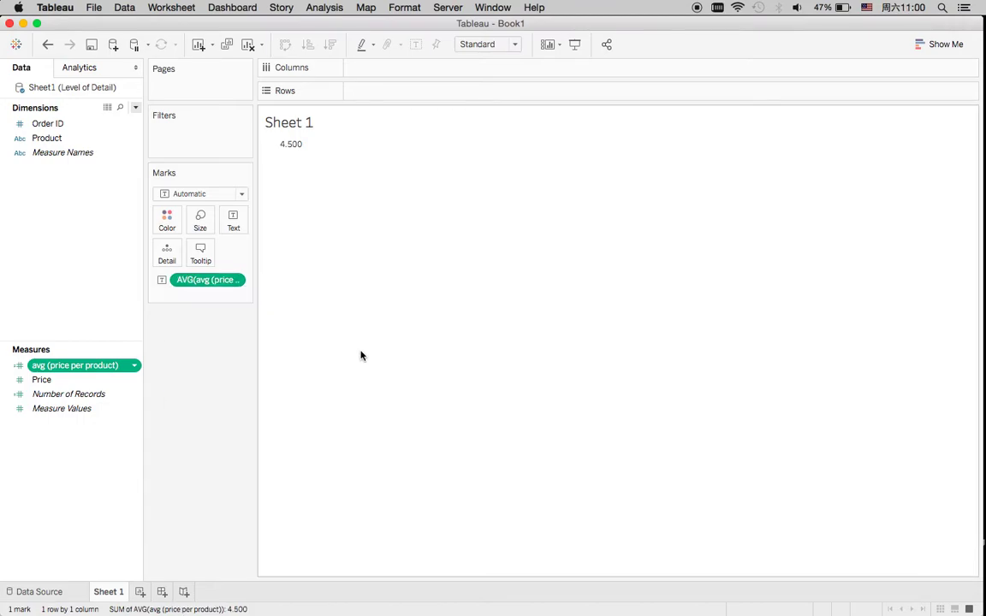
# - Set the font size of the sheet's text label to 20
pyautogui.click(233, 221)
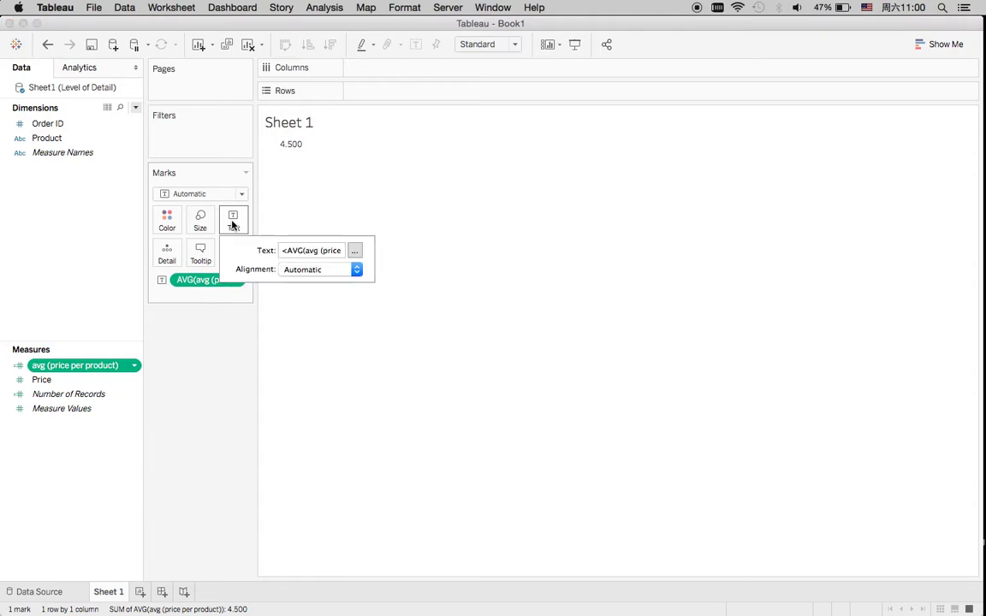
pyautogui.click(355, 251)
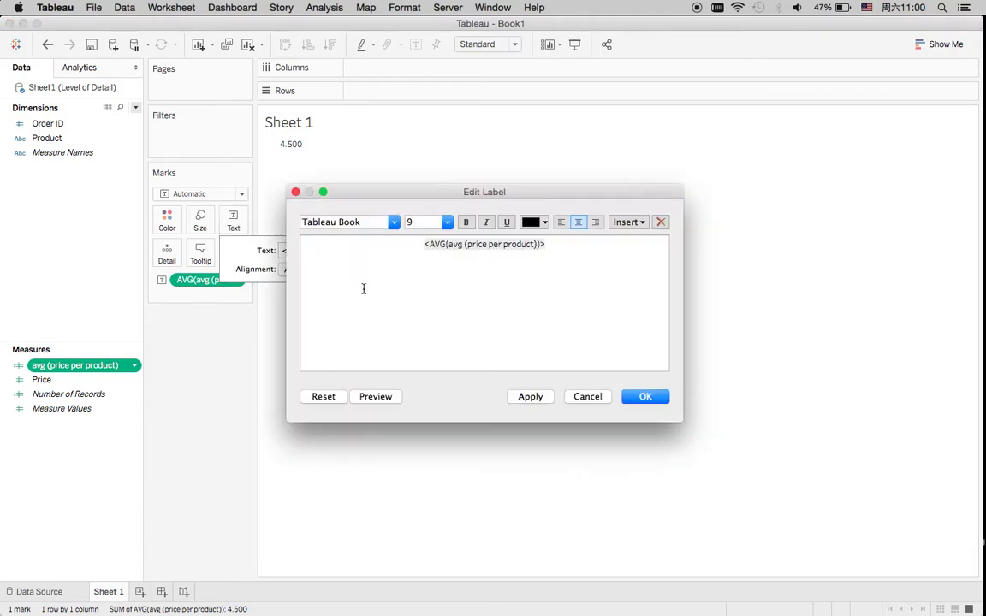
pyautogui.tripleClick(433, 253)
pyautogui.click(413, 221)
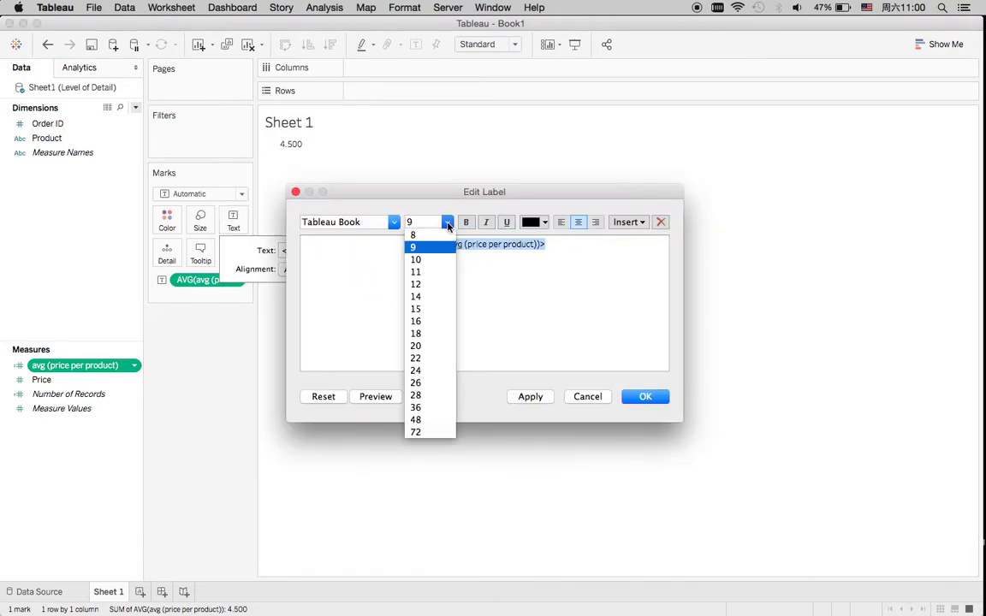
pyautogui.click(416, 346)
pyautogui.click(644, 397)
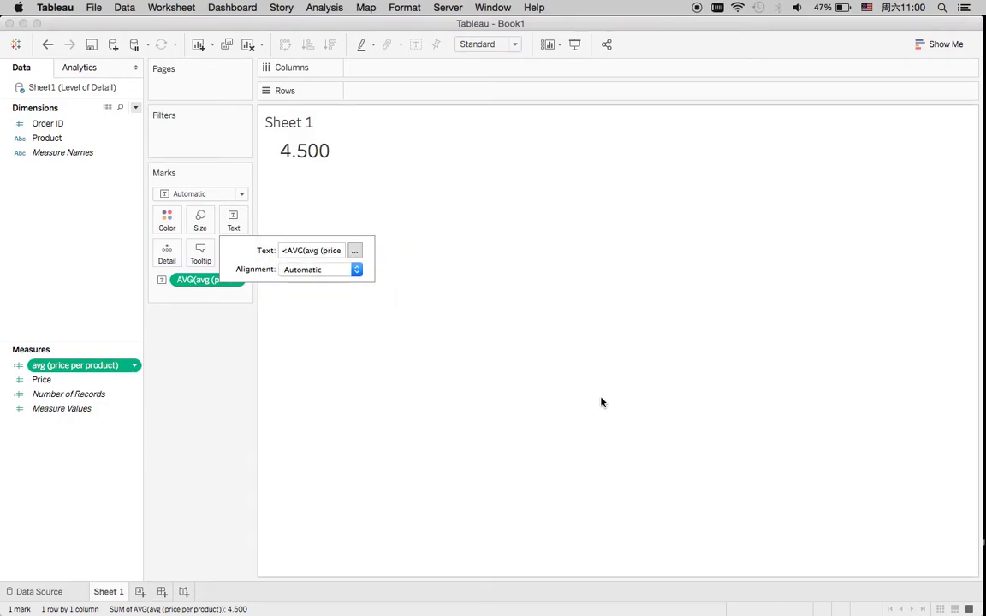
pyautogui.click(336, 349)
# - Switch to Excel and examine the per-product rows for A, B, C and D in rows 13 to 16
pyautogui.hotkey('ctrl', 'Up')
pyautogui.click(605, 397)
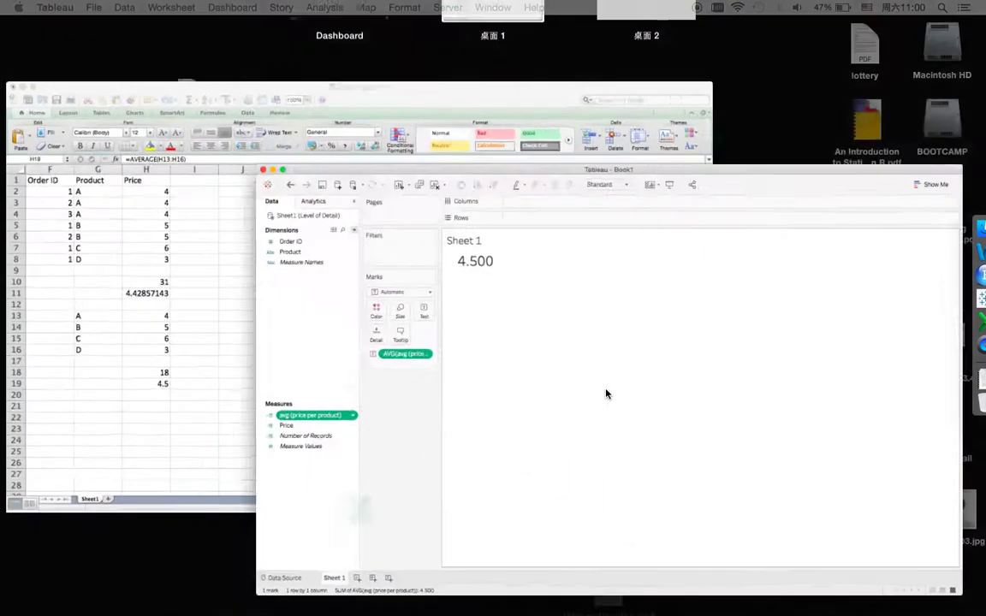
pyautogui.hotkey('ctrl', 'Up')
pyautogui.click(521, 407)
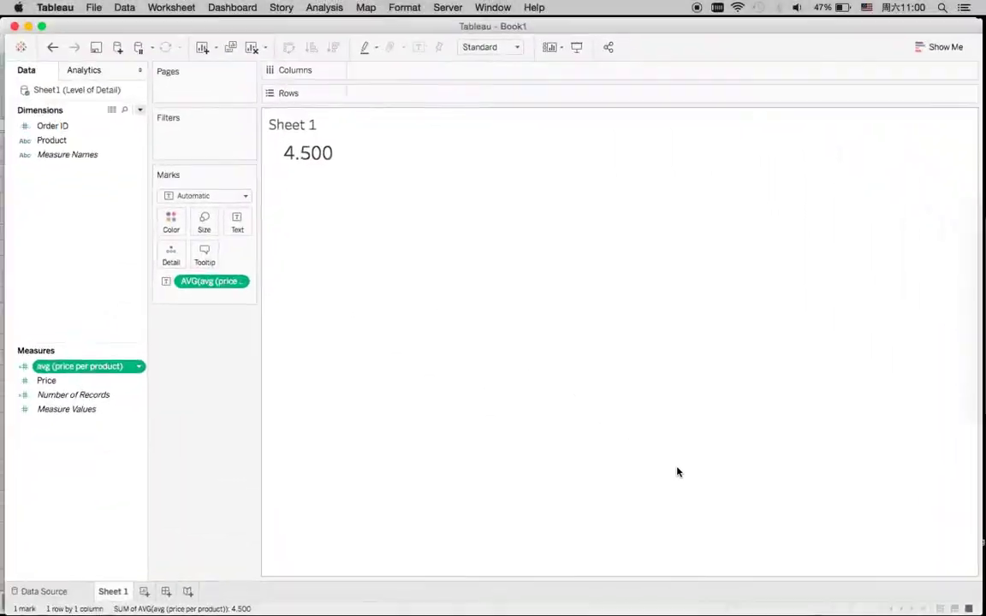
pyautogui.hotkey('ctrl', 'Up')
pyautogui.click(194, 346)
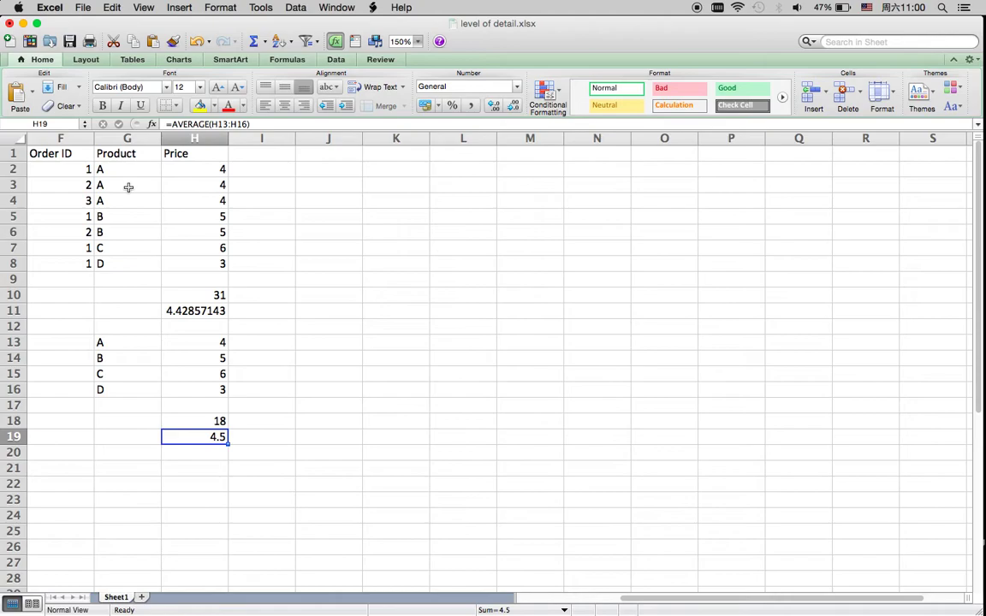
pyautogui.click(105, 342)
pyautogui.click(14, 342)
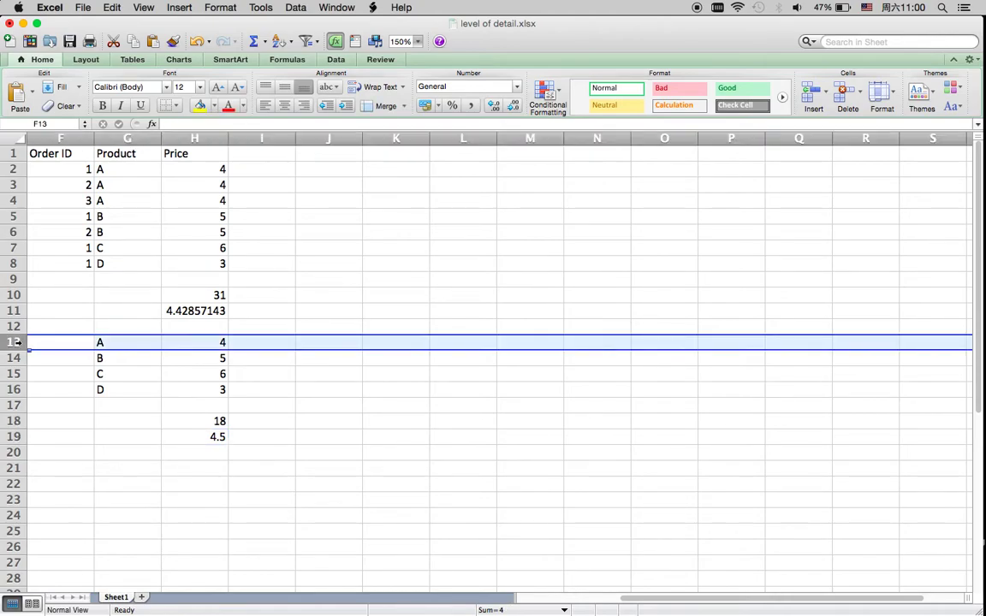
pyautogui.click(17, 358)
pyautogui.click(8, 342)
pyautogui.click(8, 357)
pyautogui.click(8, 374)
pyautogui.click(8, 390)
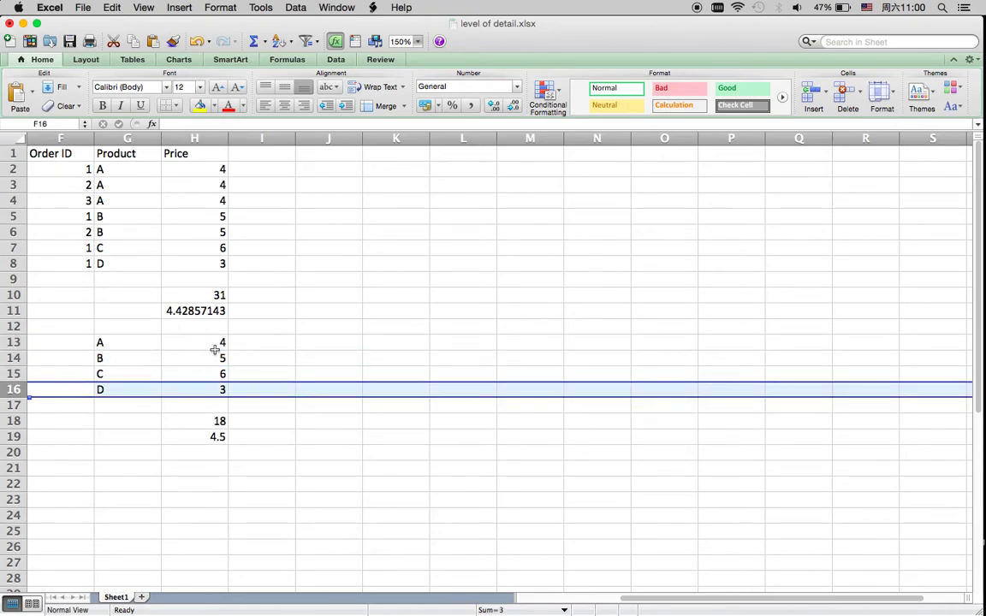
pyautogui.click(103, 342)
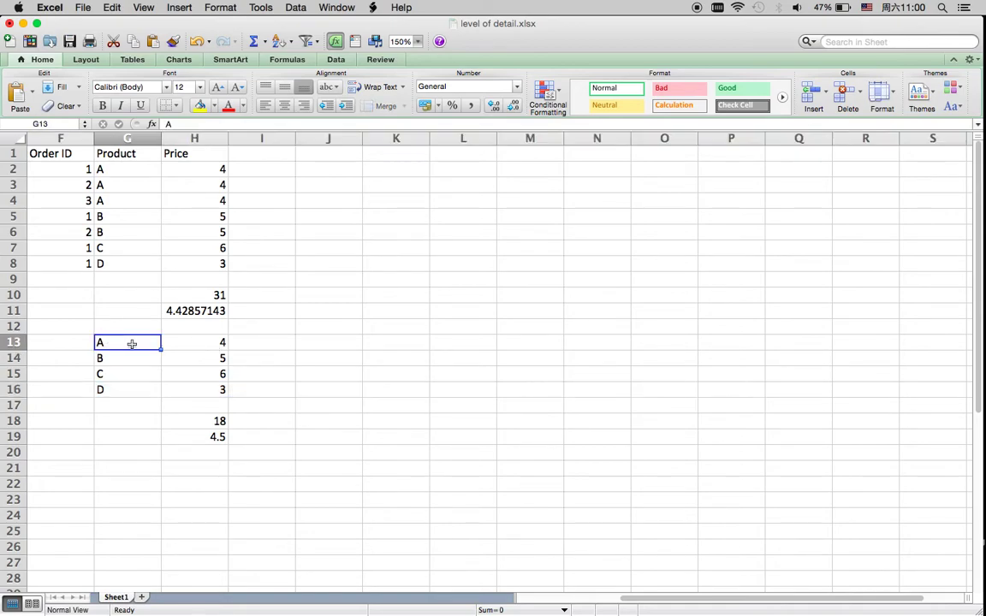
pyautogui.click(128, 356)
pyautogui.click(128, 375)
pyautogui.click(129, 389)
# - Compare the Tableau measure with Excel's per-product prices in H13:H16, their average in H19 and their sum in H18
pyautogui.hotkey('ctrl', 'Up')
pyautogui.click(202, 367)
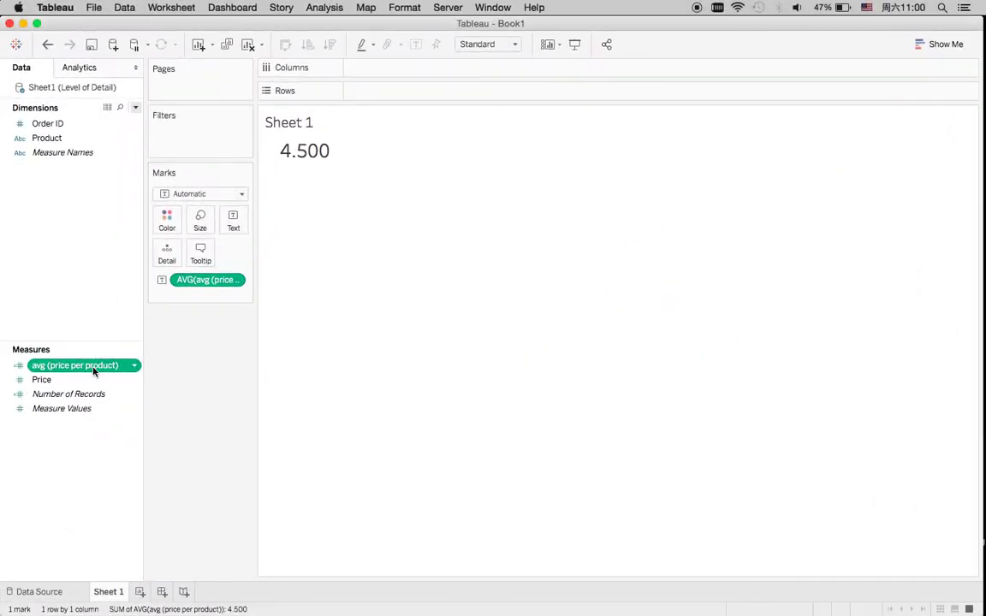
pyautogui.hotkey('ctrl', 'Up')
pyautogui.click(227, 327)
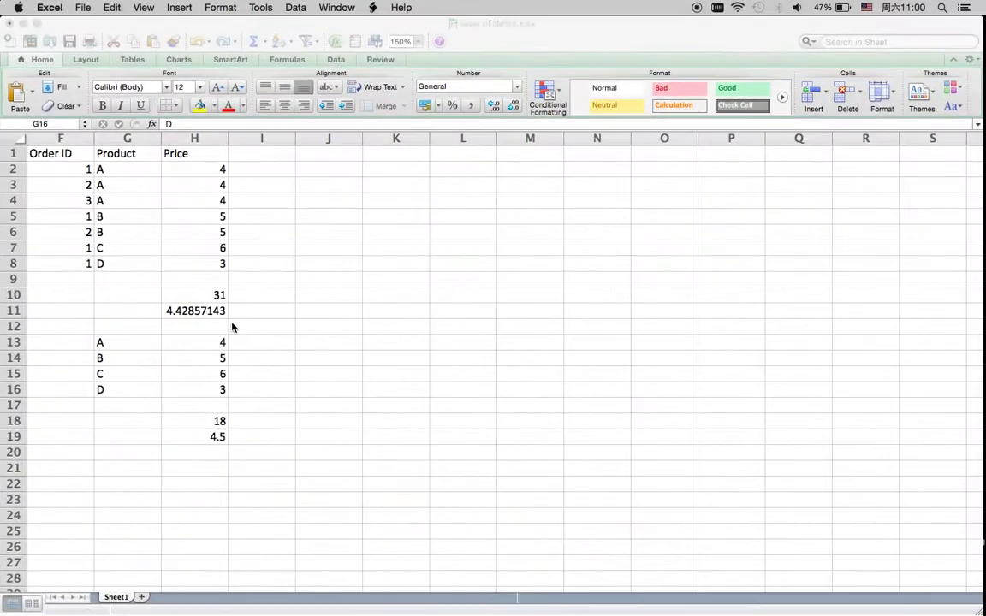
pyautogui.click(210, 342)
pyautogui.click(211, 358)
pyautogui.click(212, 391)
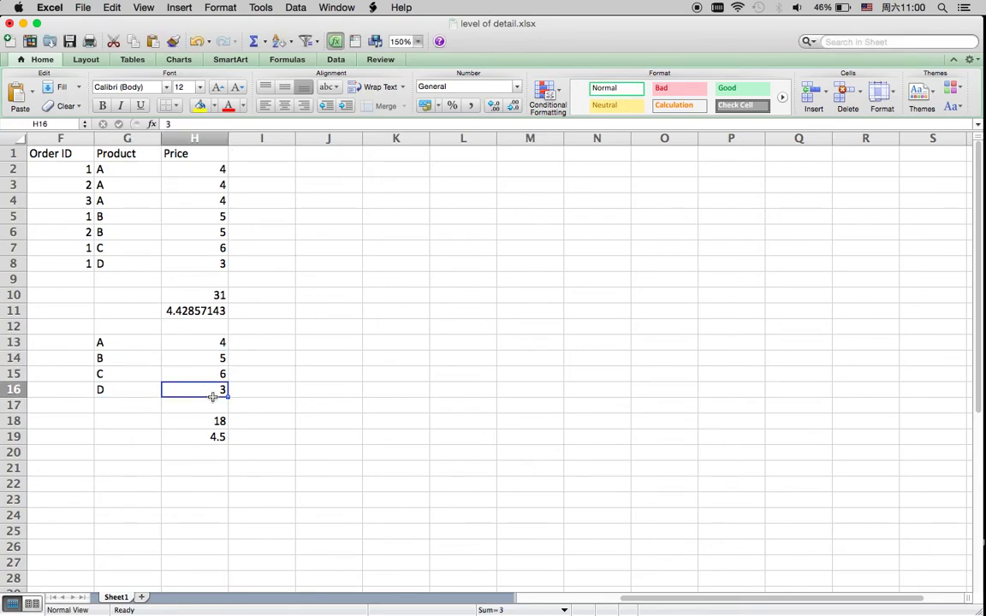
pyautogui.click(190, 438)
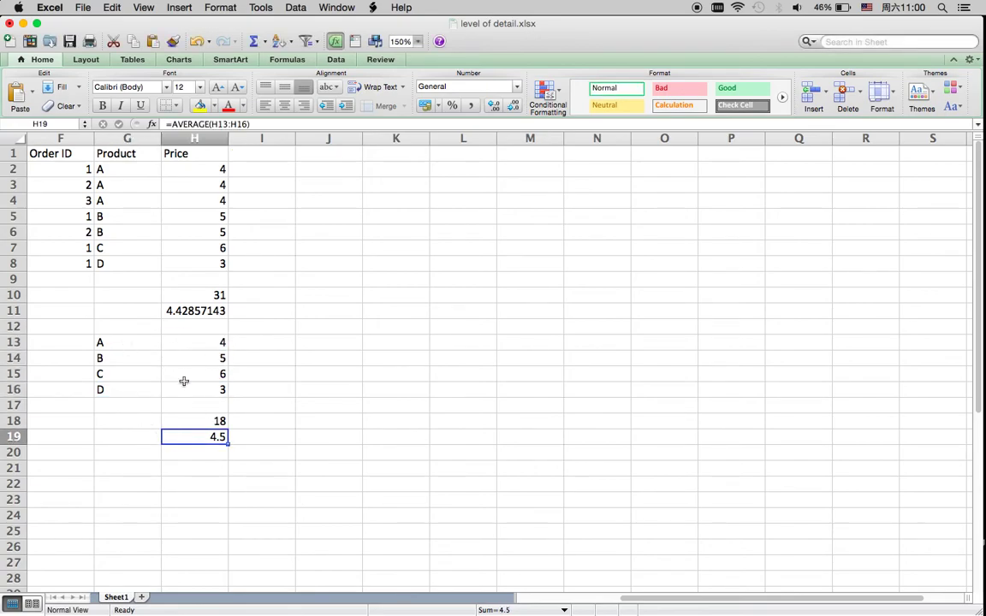
pyautogui.click(189, 421)
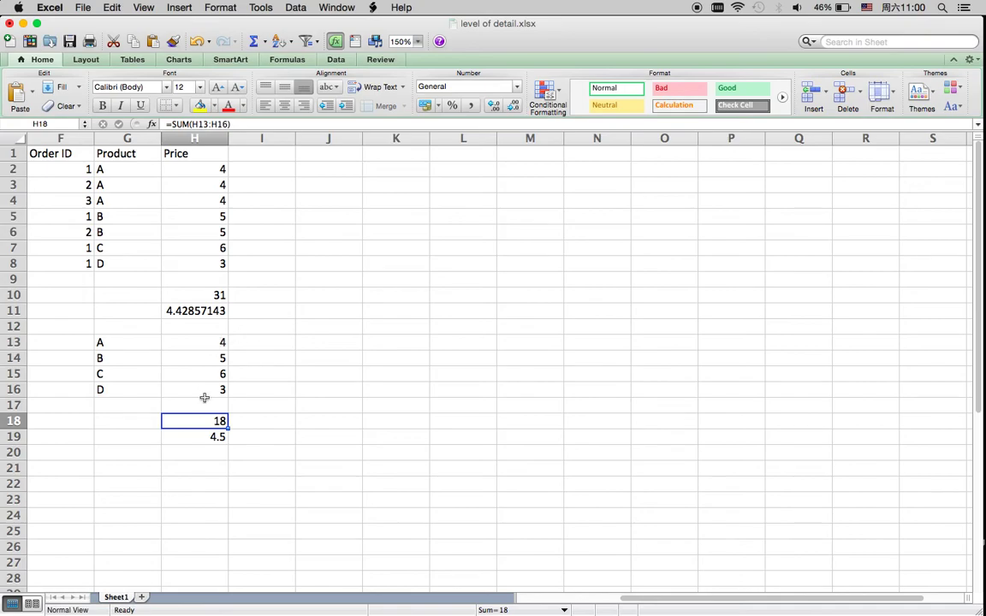
# - Recheck the Tableau value against the Excel results in H18 and H19, and return to Tableau
pyautogui.hotkey('ctrl', 'Up')
pyautogui.click(232, 398)
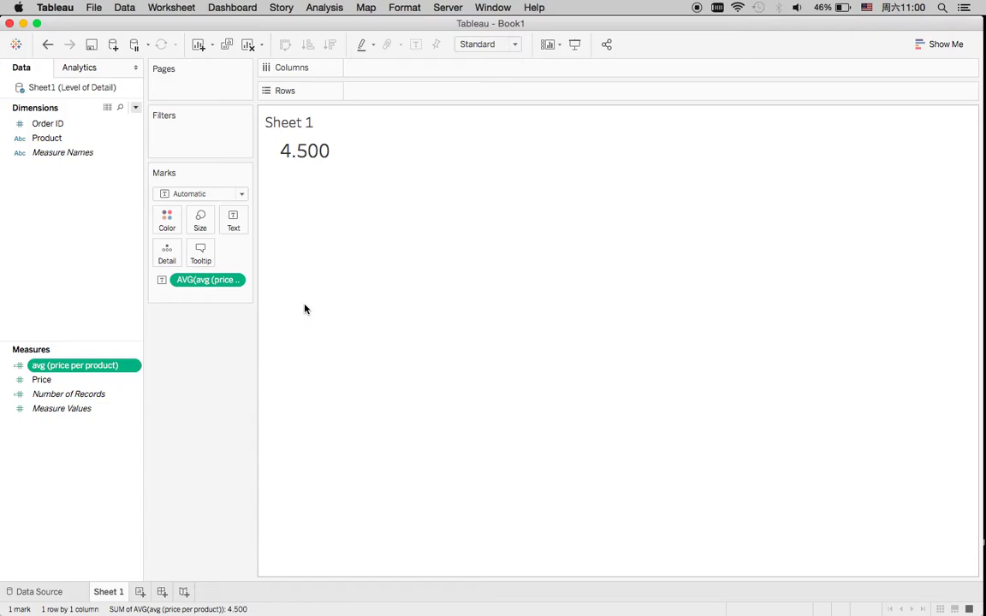
pyautogui.hotkey('ctrl', 'Up')
pyautogui.click(173, 354)
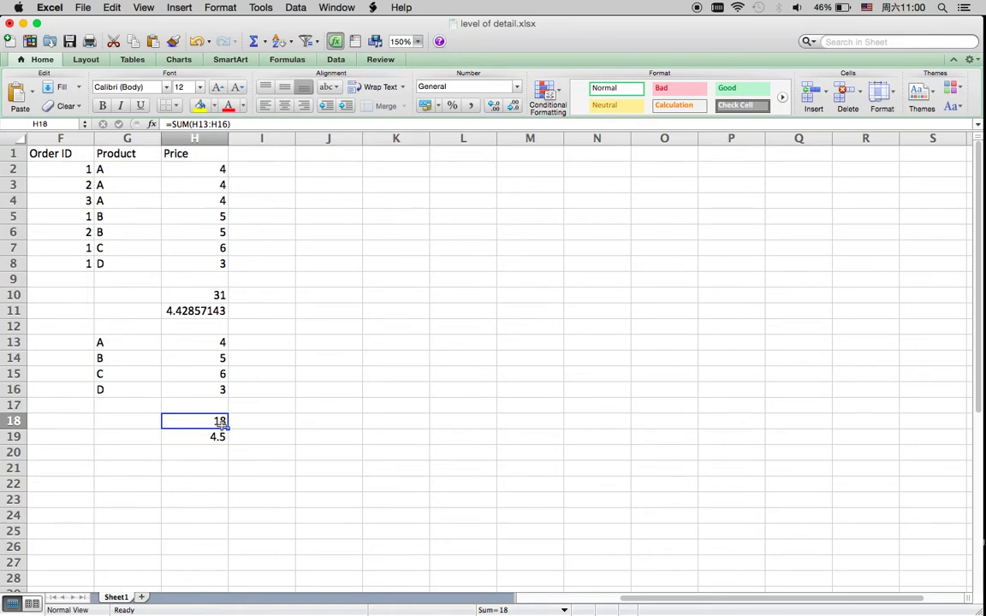
pyautogui.click(126, 452)
pyautogui.hotkey('ctrl', 'Up')
pyautogui.click(165, 376)
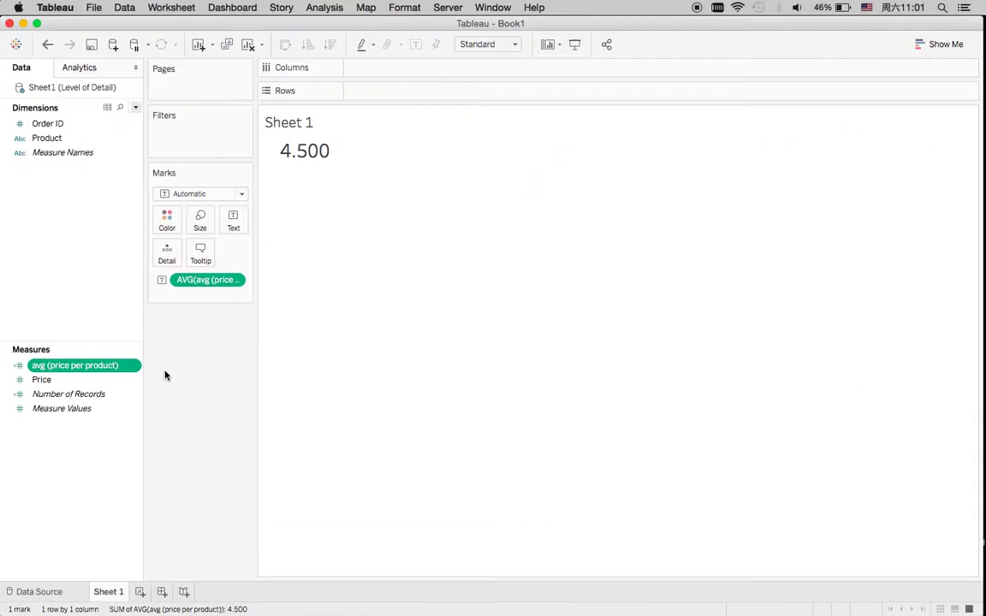
# - Create a calculated field named "avg (price per order ID)"
pyautogui.click(135, 110)
pyautogui.click(95, 121)
pyautogui.write('avg ()price per order ID')
# - Enter the formula {FIXED [Order ID] : AVG([Price])} for the new calculated field and save it
pyautogui.click(375, 379)
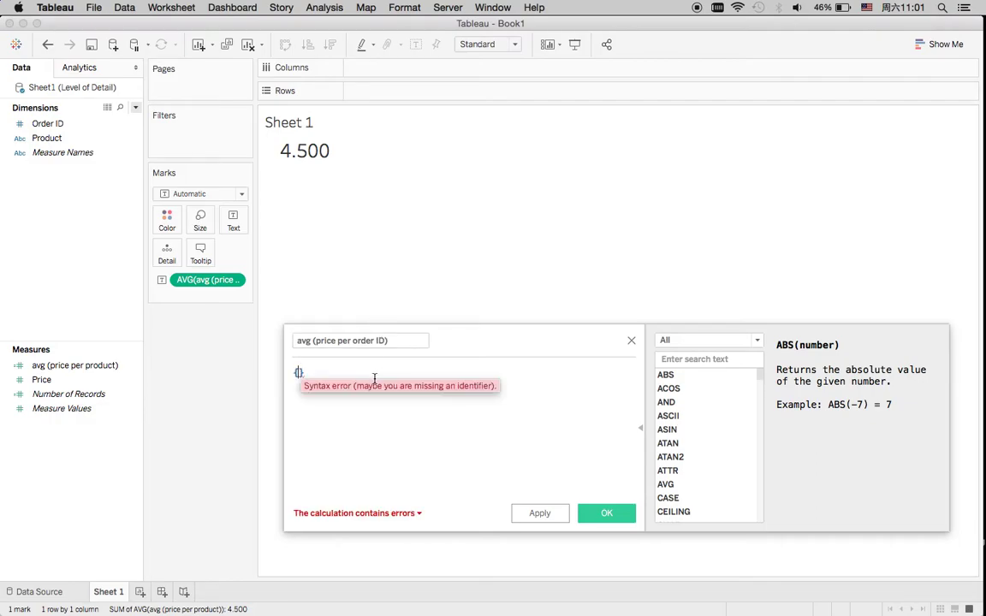
pyautogui.write('FIXED ')
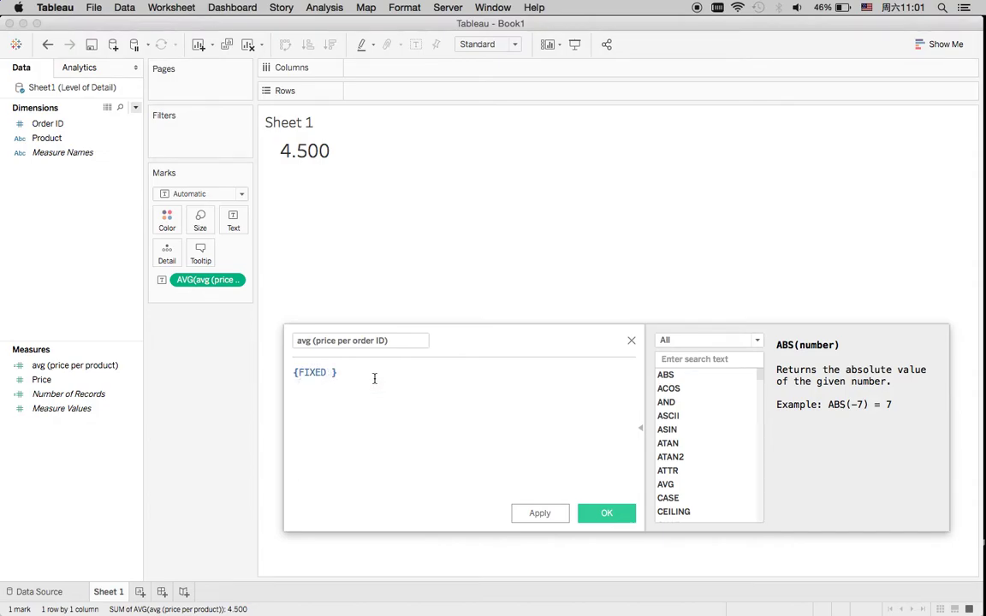
pyautogui.write('orde')
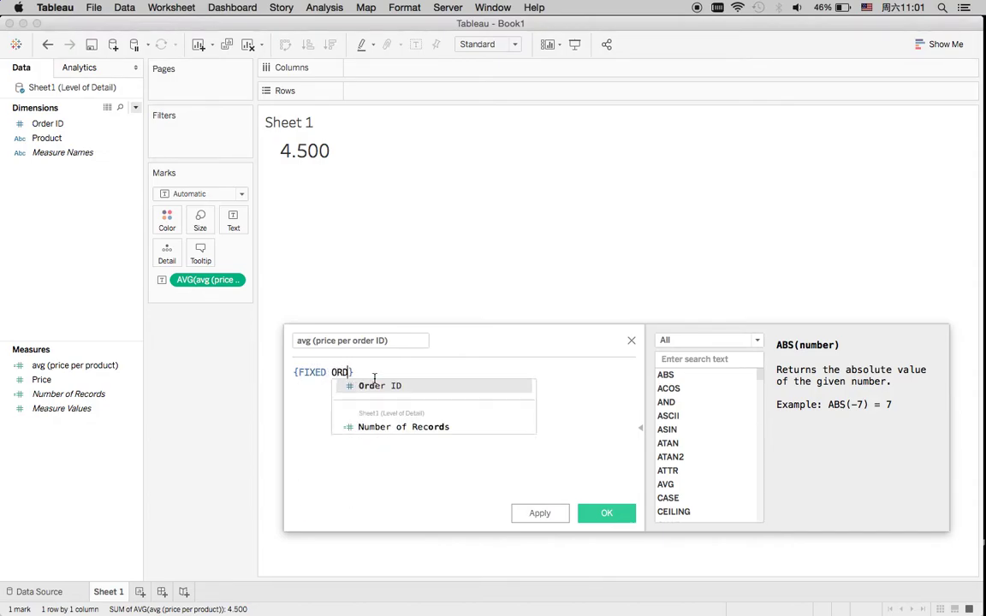
pyautogui.press('Return')
pyautogui.write(': AVG')
pyautogui.press('Return')
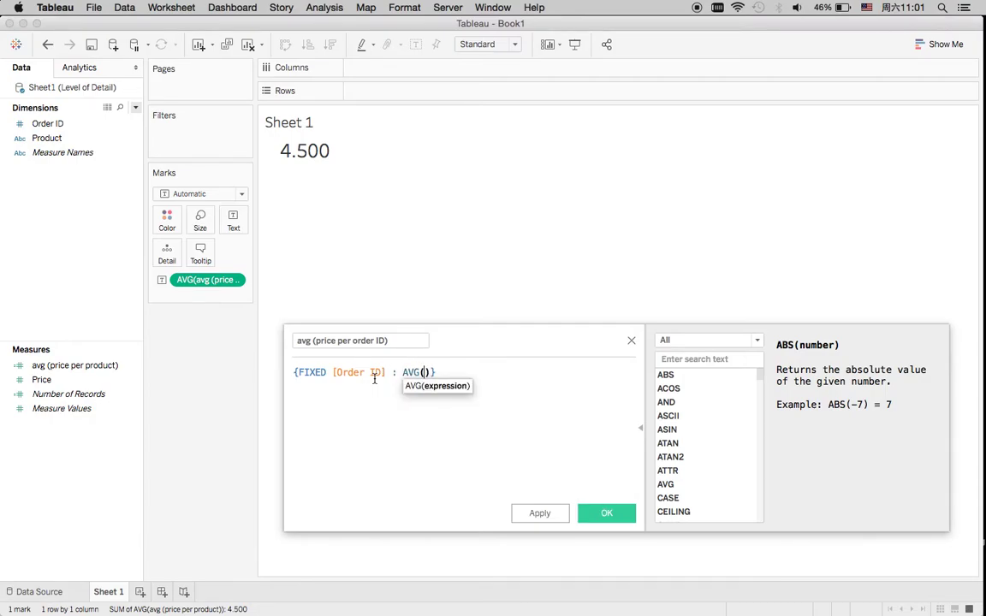
pyautogui.write('pric')
pyautogui.press('Return')
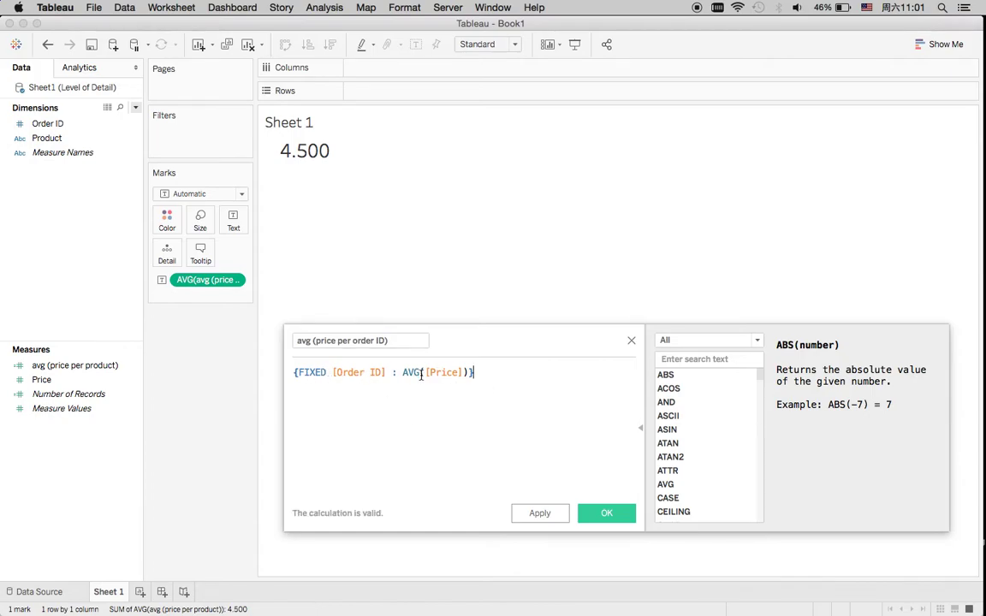
pyautogui.click(582, 516)
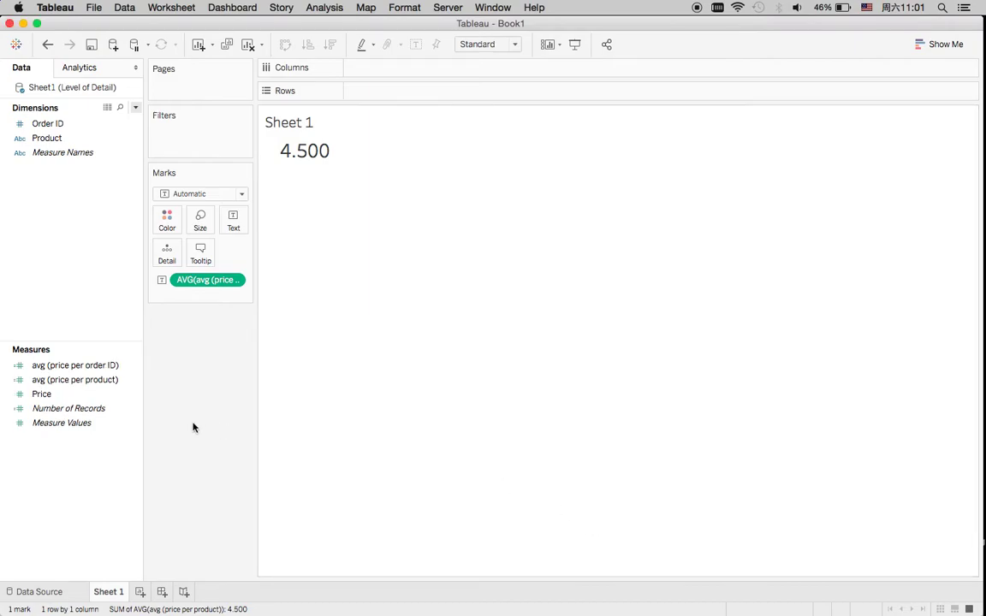
# - Replace the per-product average shown as text on Sheet 1 with the avg (price per order ID) measure
pyautogui.moveTo(55, 368); pyautogui.dragTo(190, 286)
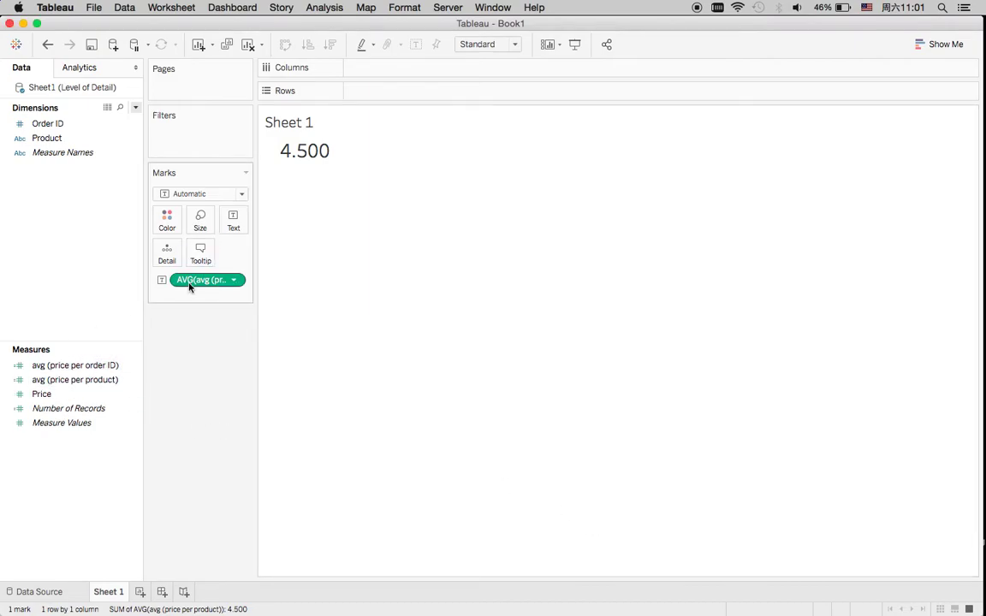
pyautogui.rightClick(190, 286)
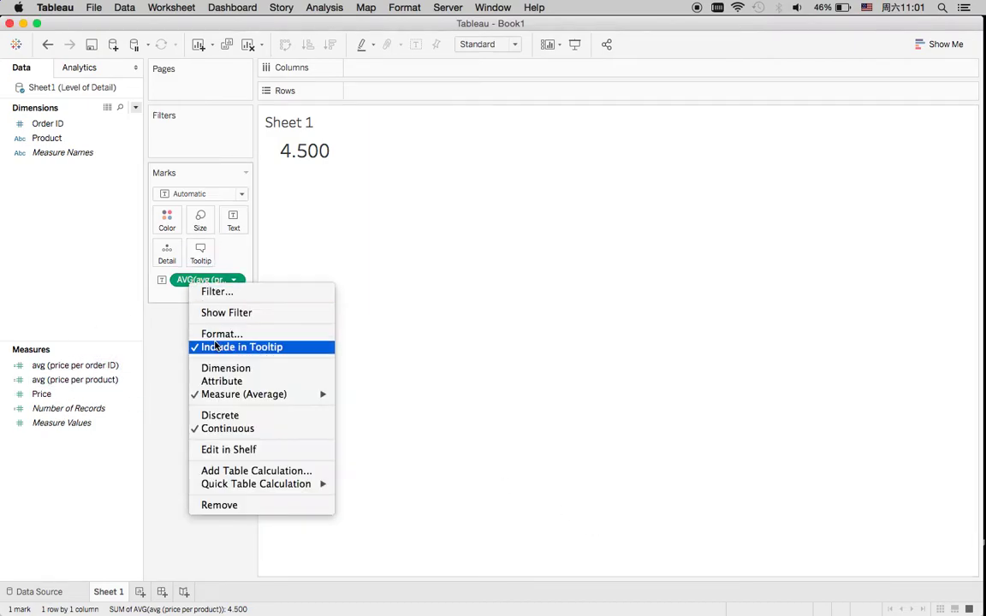
pyautogui.click(214, 504)
pyautogui.moveTo(73, 368); pyautogui.dragTo(229, 230)
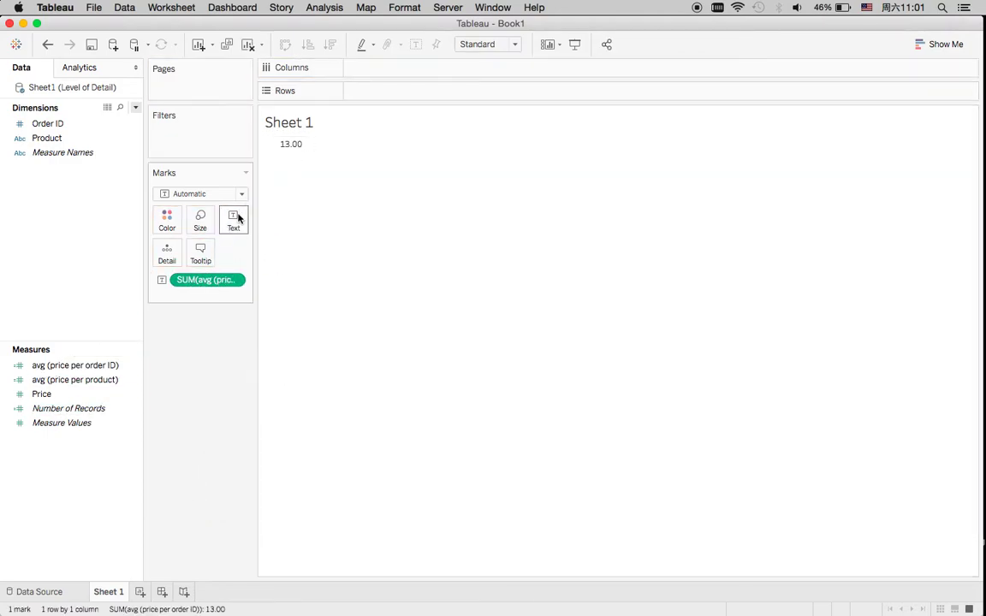
# - Set the font size of the SUM(avg (price per order ID)) text label to 20
pyautogui.click(233, 218)
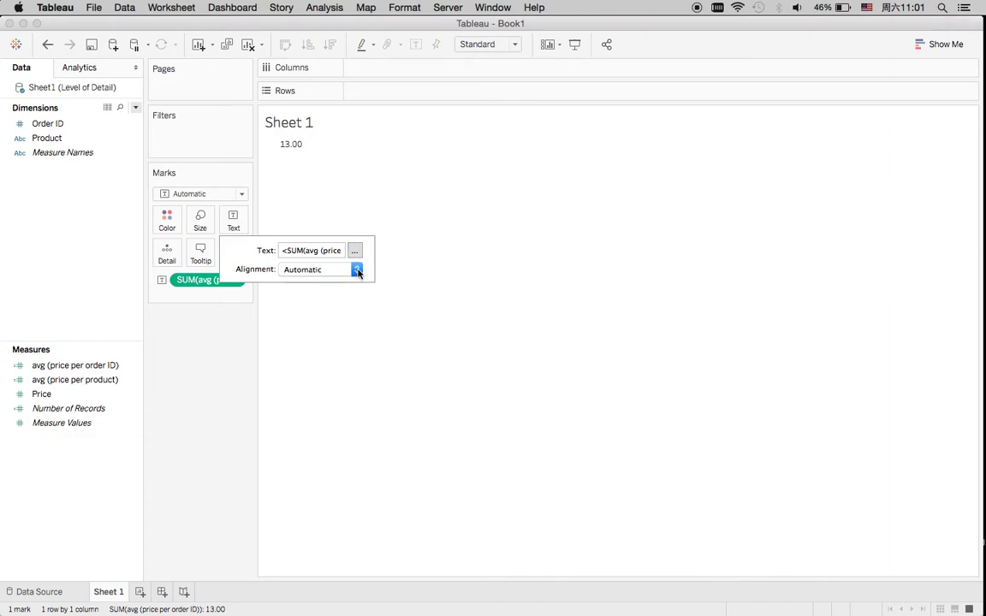
pyautogui.click(352, 253)
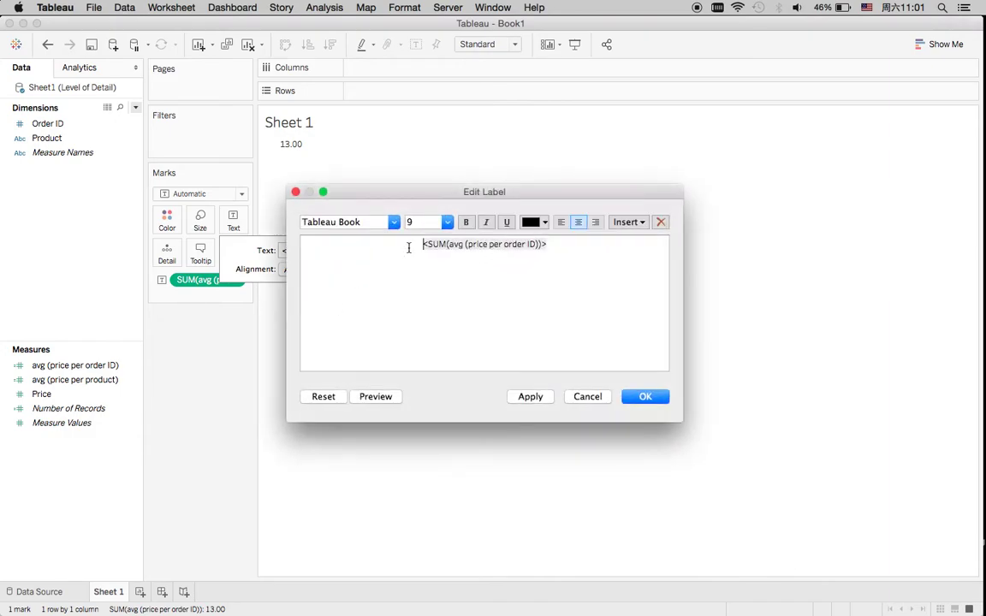
pyautogui.moveTo(409, 248); pyautogui.dragTo(549, 246)
pyautogui.click(446, 222)
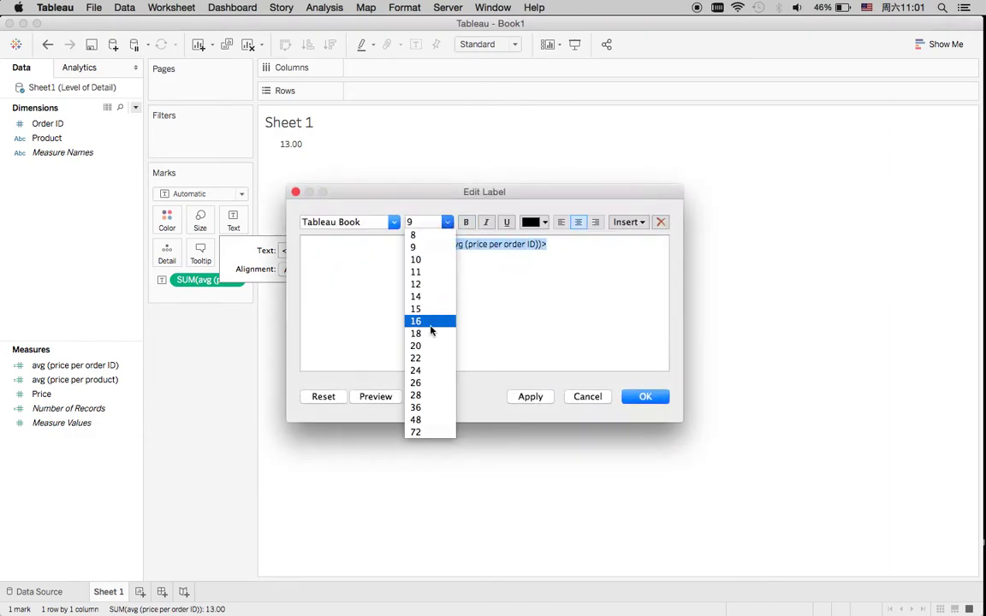
pyautogui.click(416, 346)
pyautogui.click(646, 396)
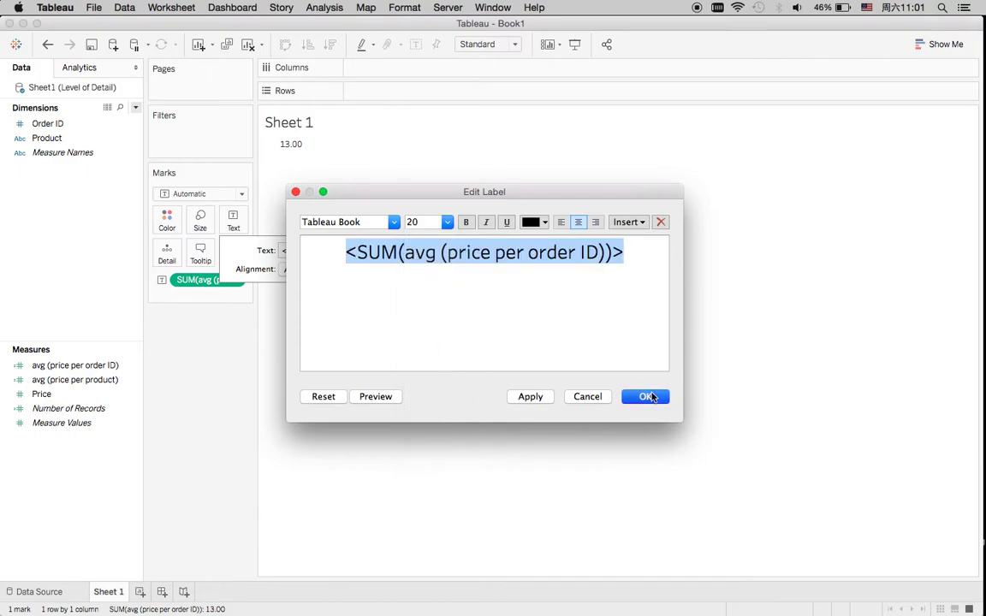
# - Switch to the level of detail.xlsx workbook in Excel and enter the order IDs 1, 2 and 3 in G21:G23
pyautogui.hotkey('ctrl', 'Up')
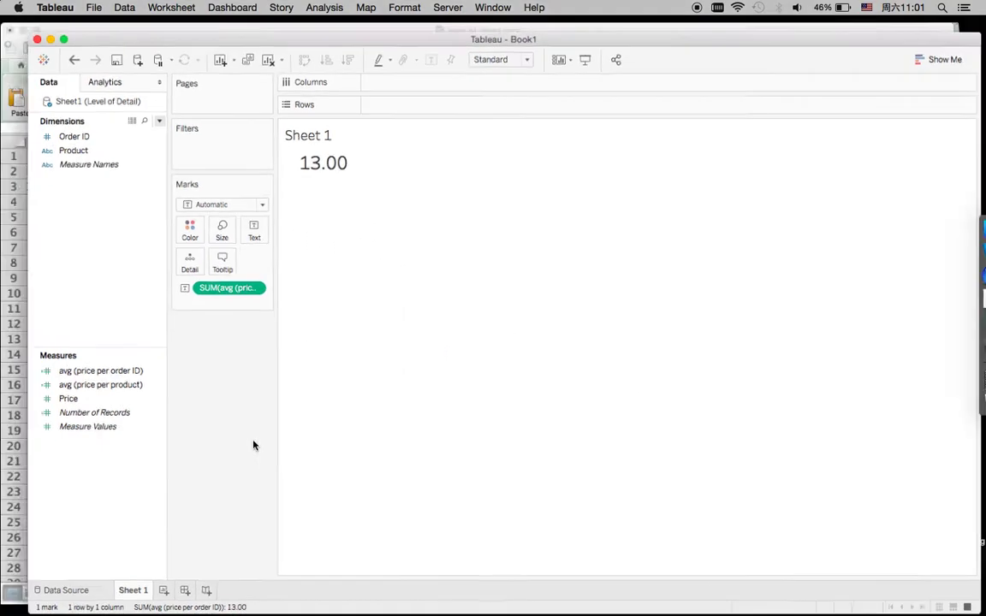
pyautogui.hotkey('ctrl', 'Up')
pyautogui.hotkey('ctrl', 'Up')
pyautogui.click(255, 374)
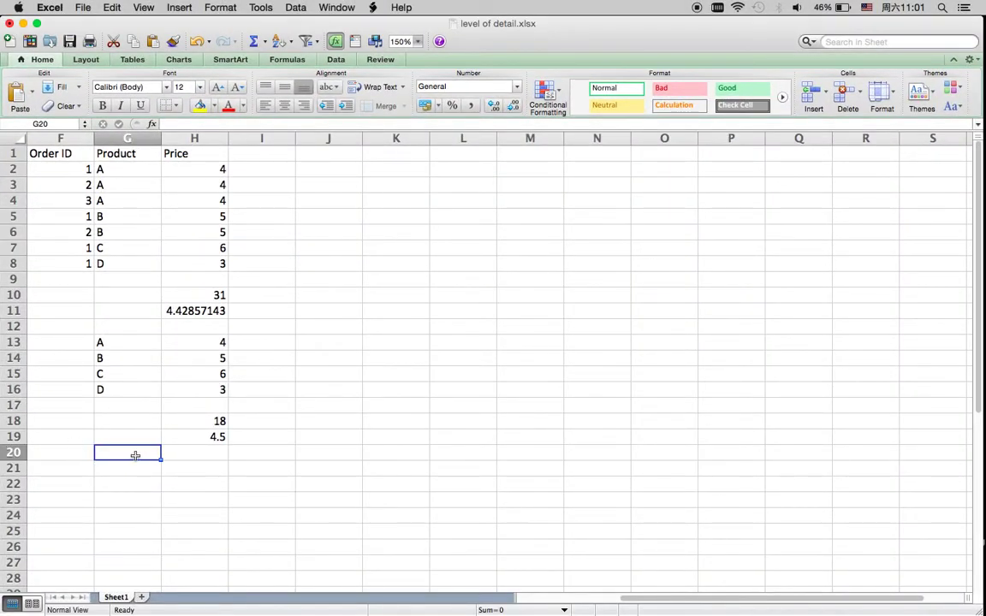
pyautogui.click(130, 466)
pyautogui.write('1')
pyautogui.click(131, 485)
pyautogui.write('2')
pyautogui.click(128, 499)
pyautogui.write('3')
pyautogui.click(176, 500)
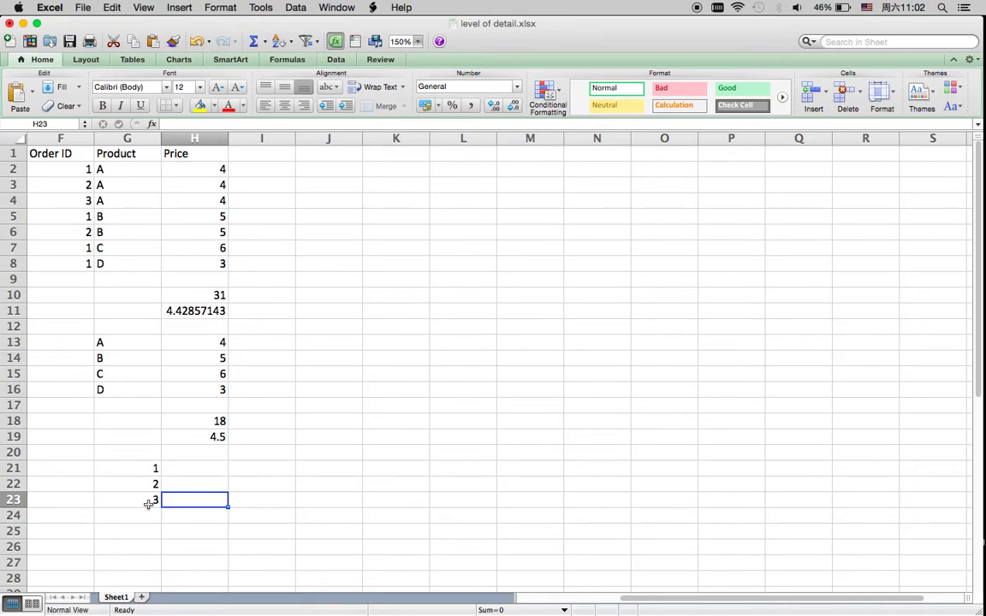
# - Examine which product rows in the source table belong to order ID 1
pyautogui.click(116, 468)
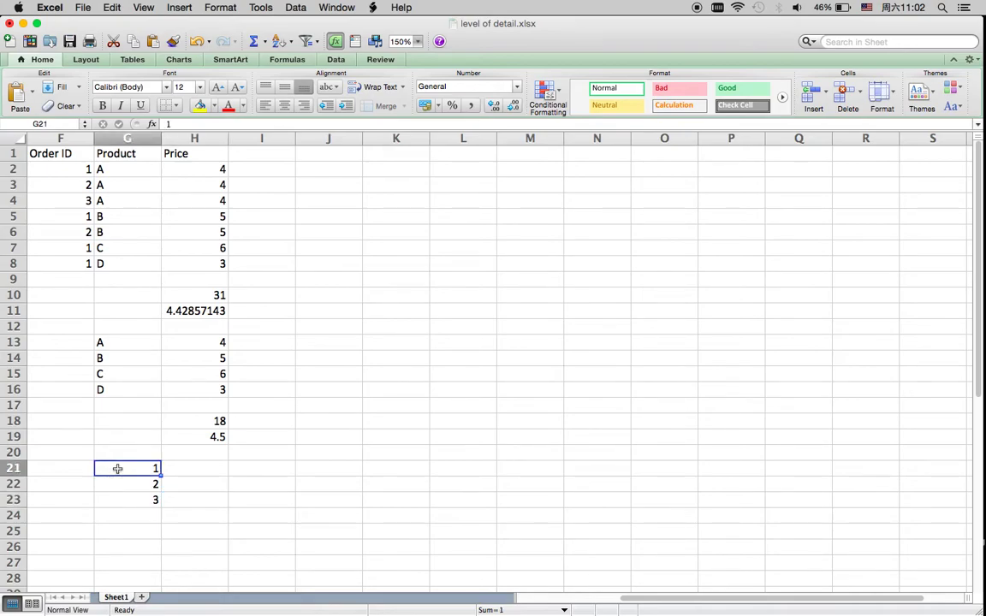
pyautogui.click(190, 470)
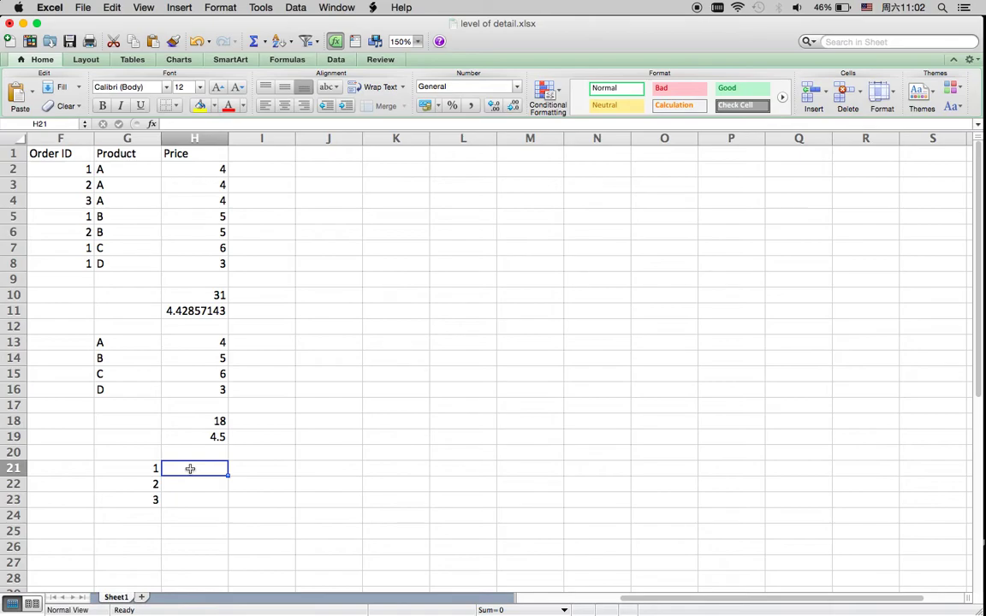
pyautogui.click(80, 169)
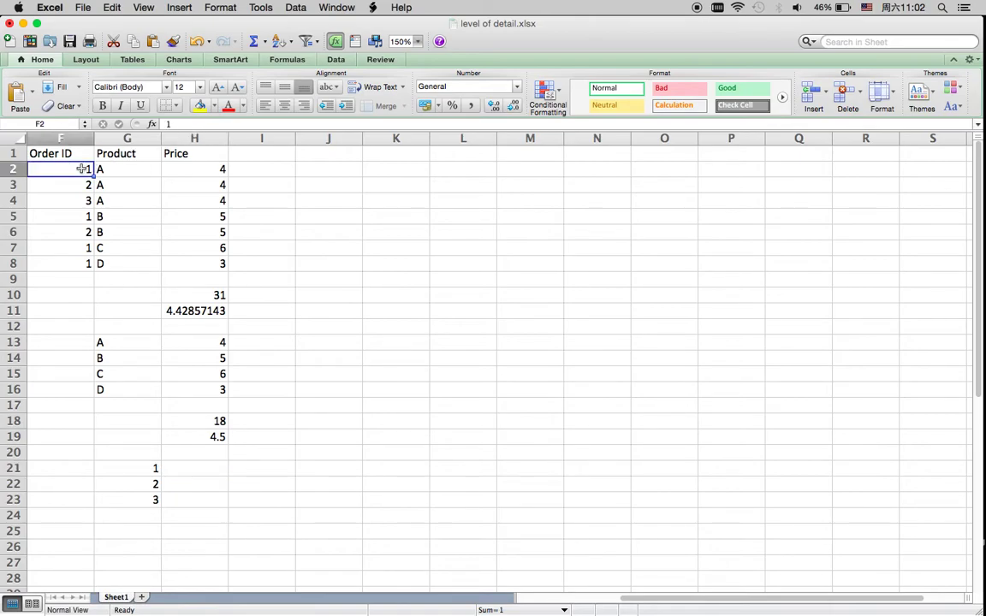
pyautogui.click(98, 216)
pyautogui.click(100, 247)
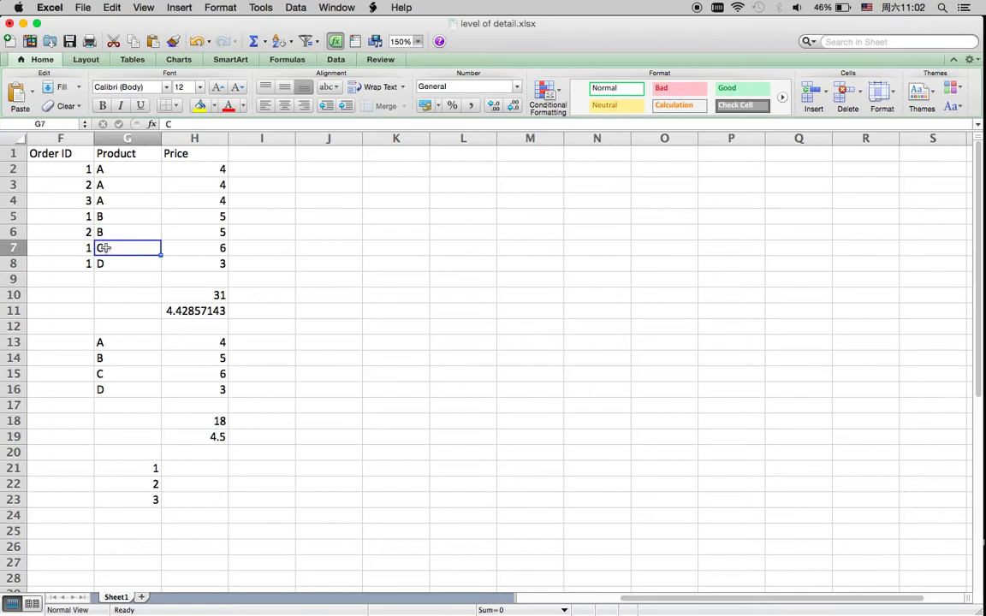
pyautogui.click(106, 267)
pyautogui.click(47, 168)
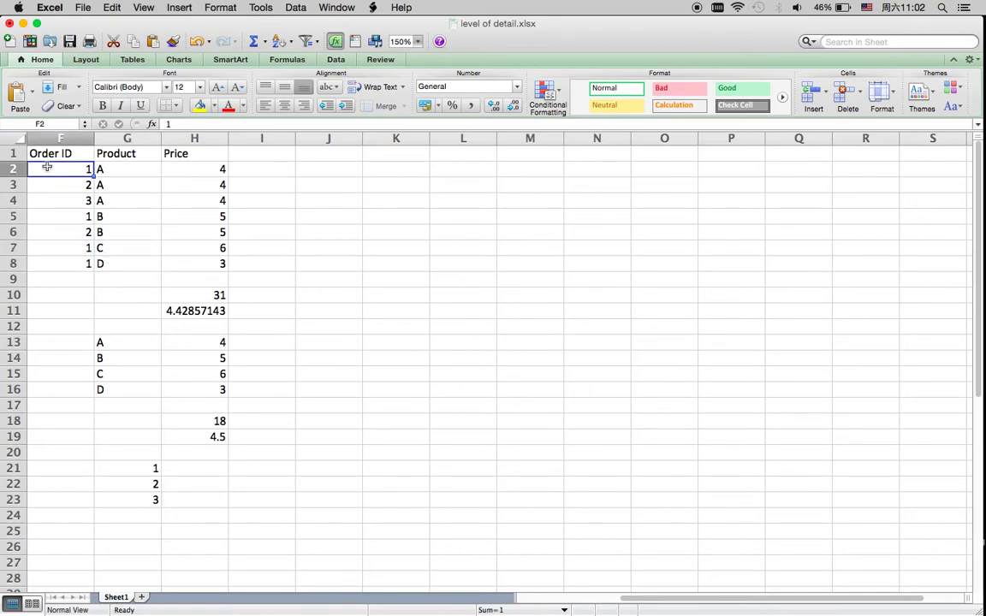
pyautogui.click(116, 170)
pyautogui.click(110, 216)
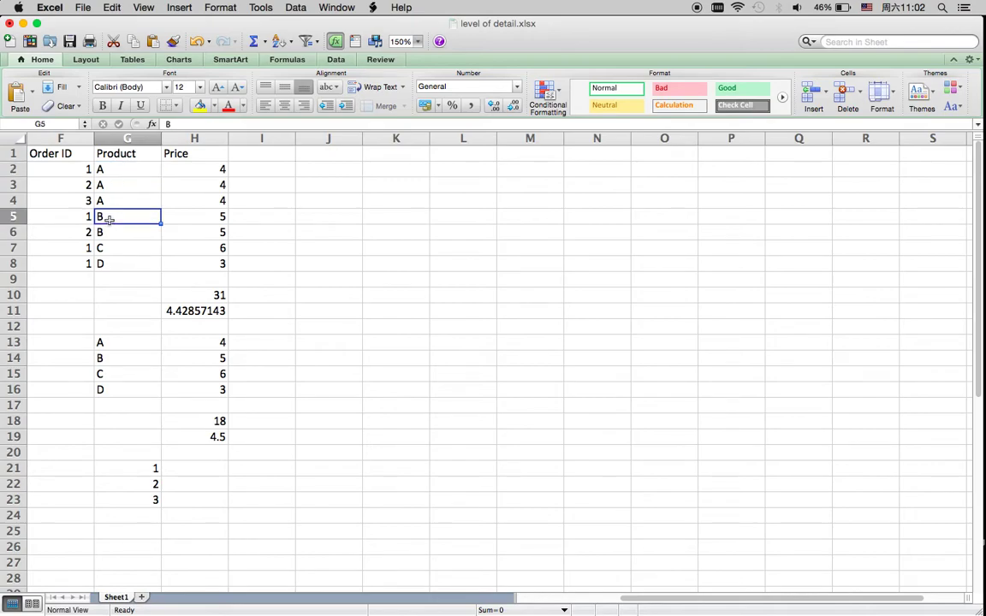
pyautogui.click(110, 249)
pyautogui.click(109, 266)
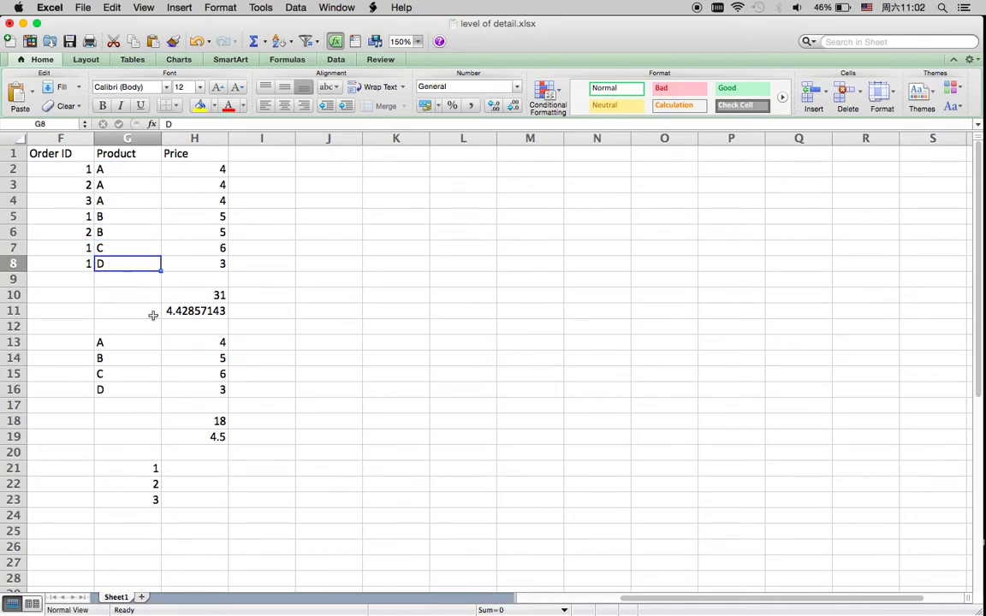
# - Try to average order ID 1's prices in H21 with =average(H2+H5+H7+H8), and clear the cell again
pyautogui.click(178, 467)
pyautogui.write('=avg(')
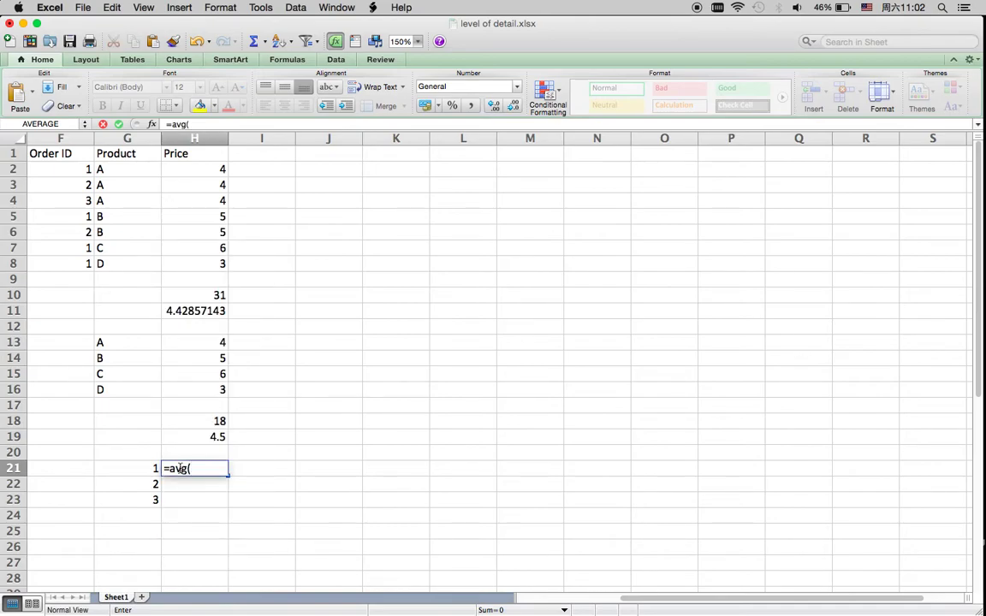
pyautogui.press('BackSpace')
pyautogui.press('BackSpace')
pyautogui.write('erage')
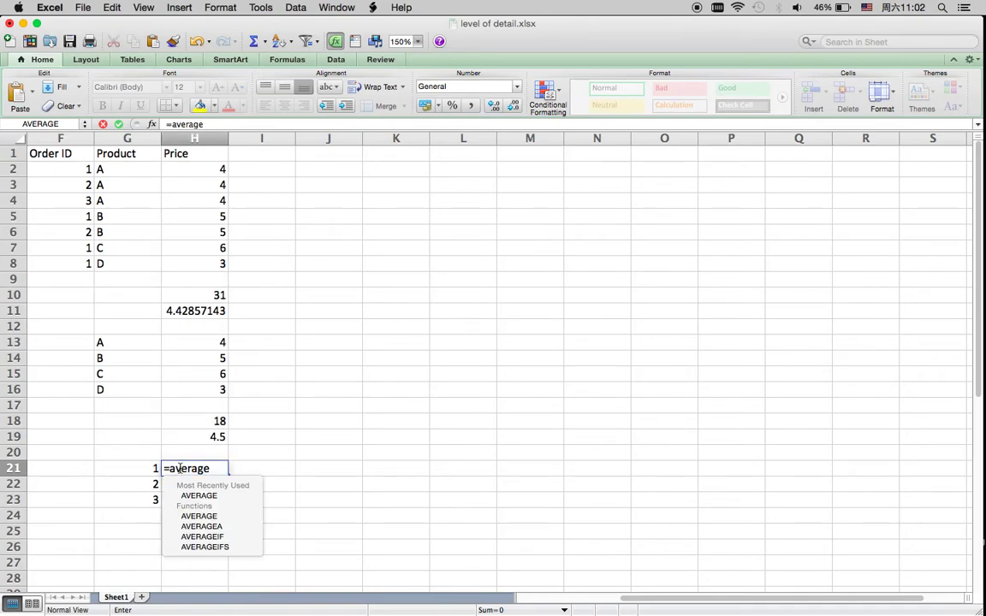
pyautogui.write('(')
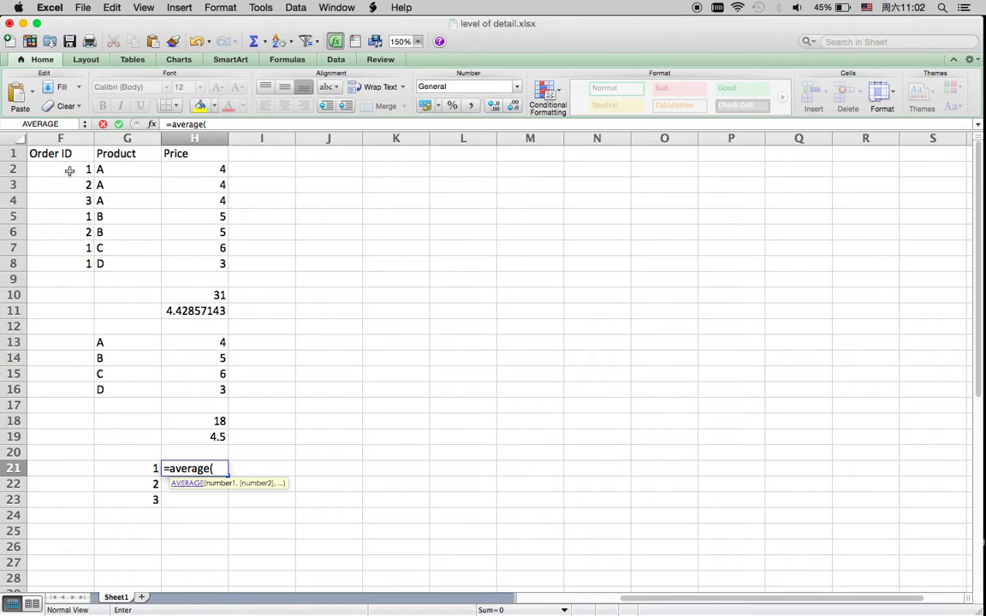
pyautogui.click(197, 169)
pyautogui.write('+')
pyautogui.click(206, 216)
pyautogui.write('+')
pyautogui.click(202, 247)
pyautogui.write('+')
pyautogui.click(197, 265)
pyautogui.write(')')
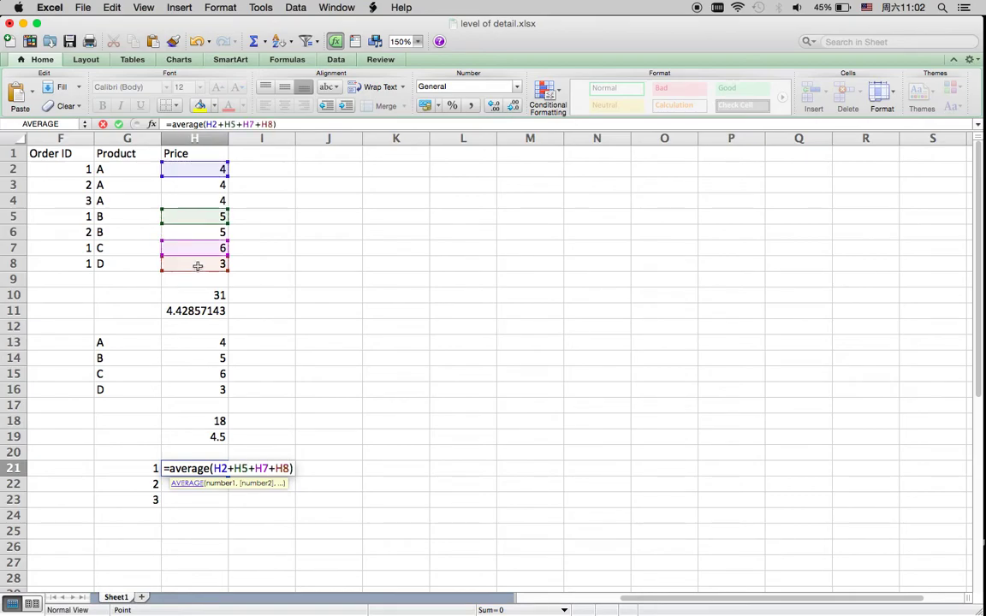
pyautogui.press('Return')
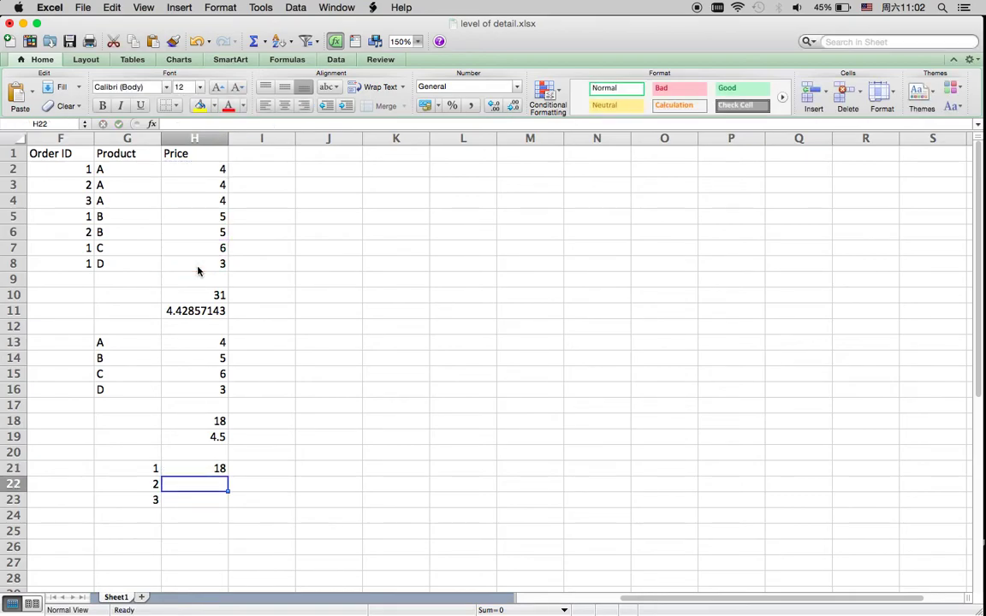
pyautogui.click(195, 467)
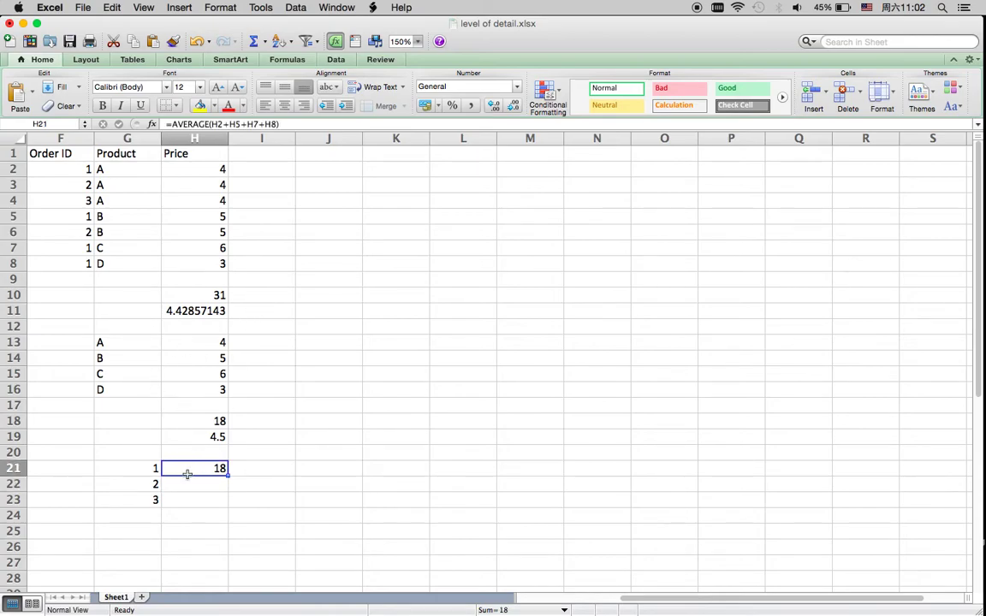
pyautogui.press('BackSpace')
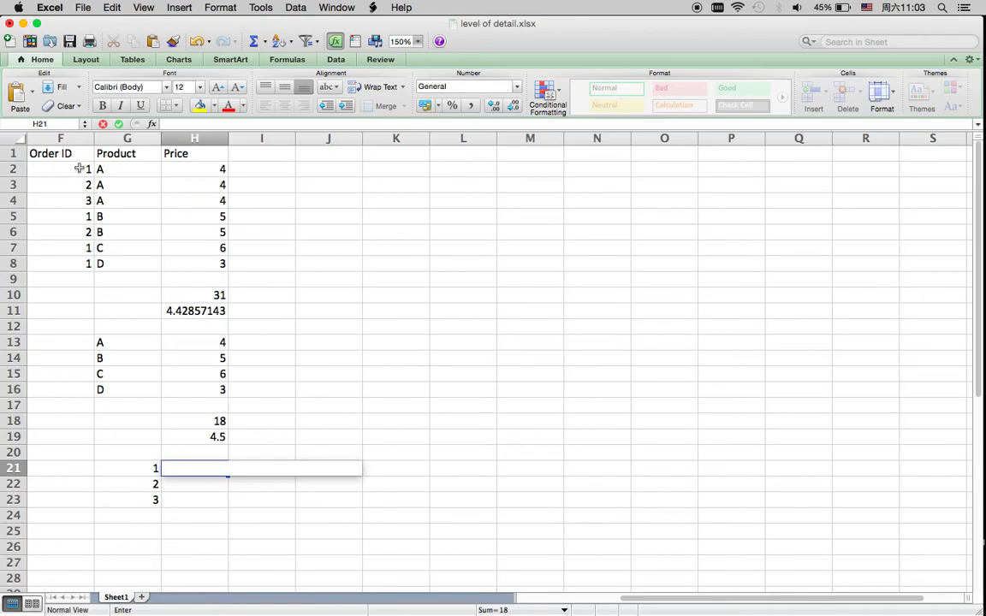
pyautogui.click(165, 216)
# - Calculate order ID 1's average price in H21 with the formula =(H2+H5+H7+H8)/4
pyautogui.click(175, 470)
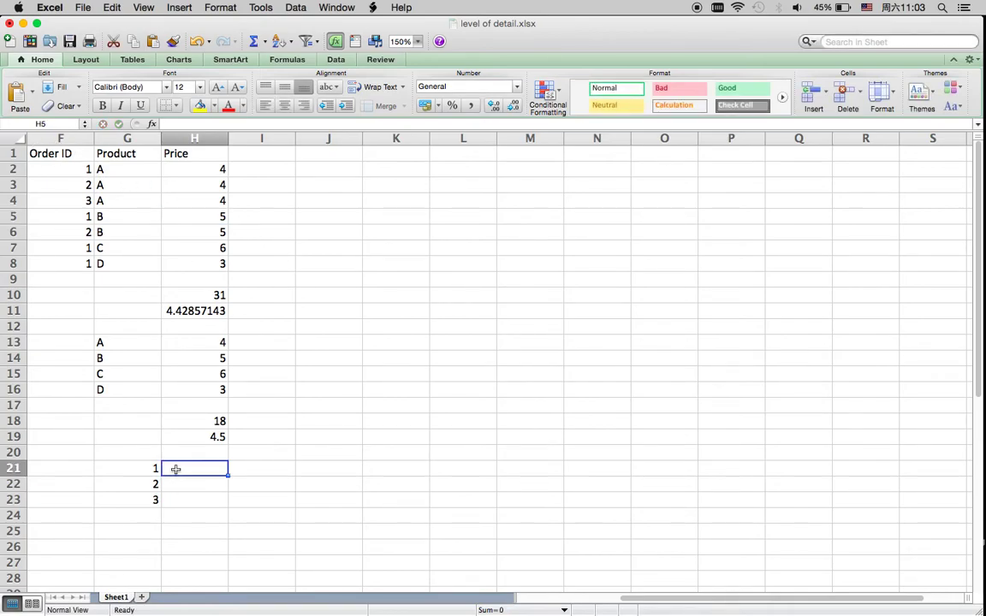
pyautogui.write('=(')
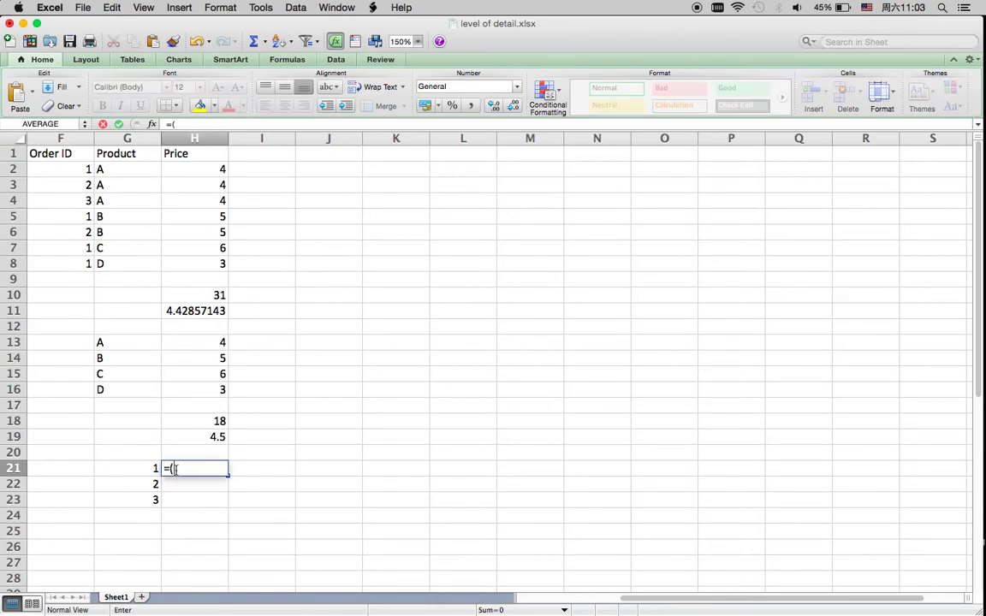
pyautogui.click(201, 174)
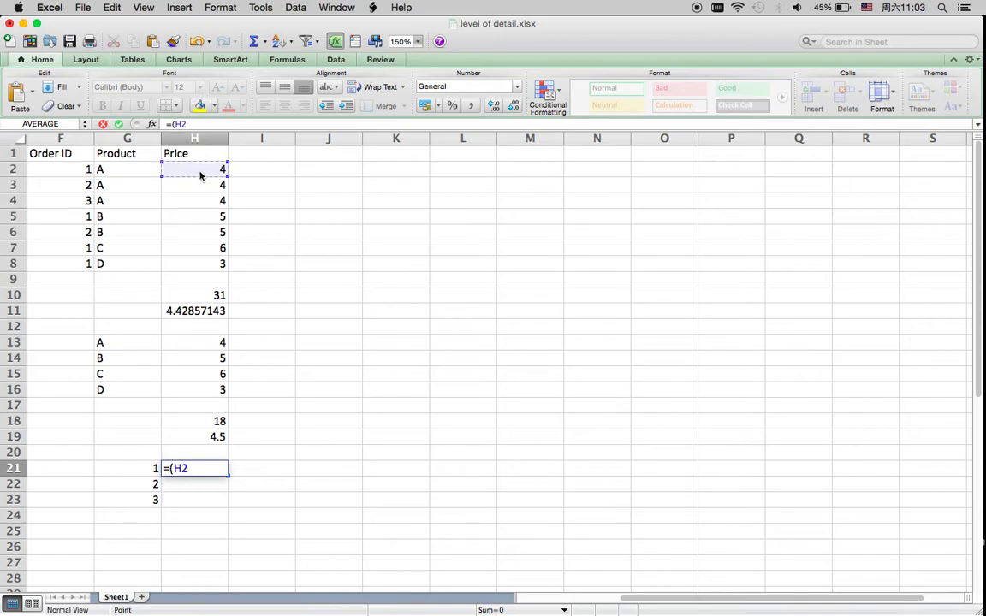
pyautogui.write('+')
pyautogui.click(188, 216)
pyautogui.write('+')
pyautogui.click(194, 250)
pyautogui.write('+')
pyautogui.click(192, 266)
pyautogui.write(')/')
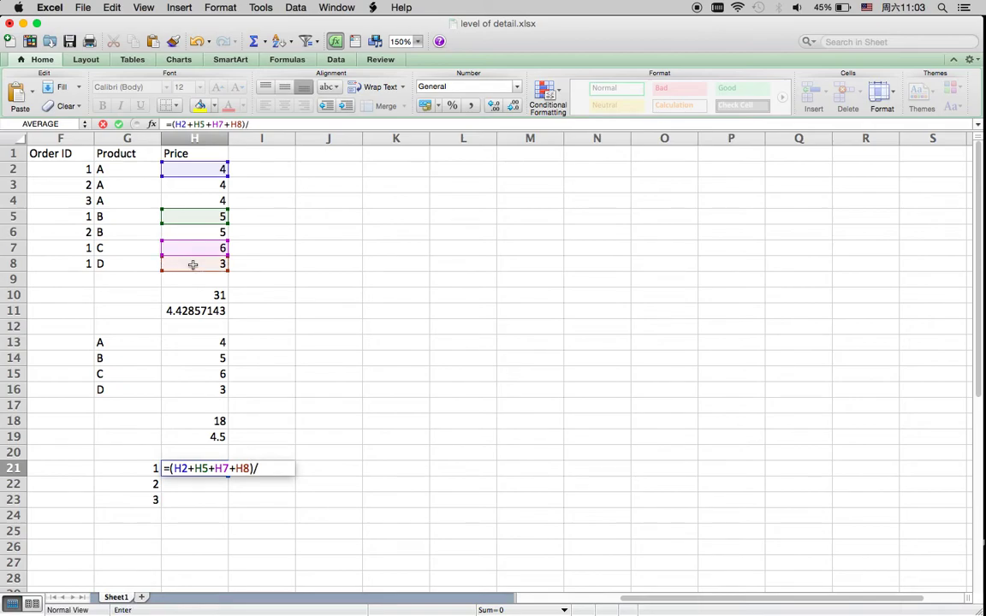
pyautogui.write('4')
pyautogui.press('Return')
pyautogui.click(242, 390)
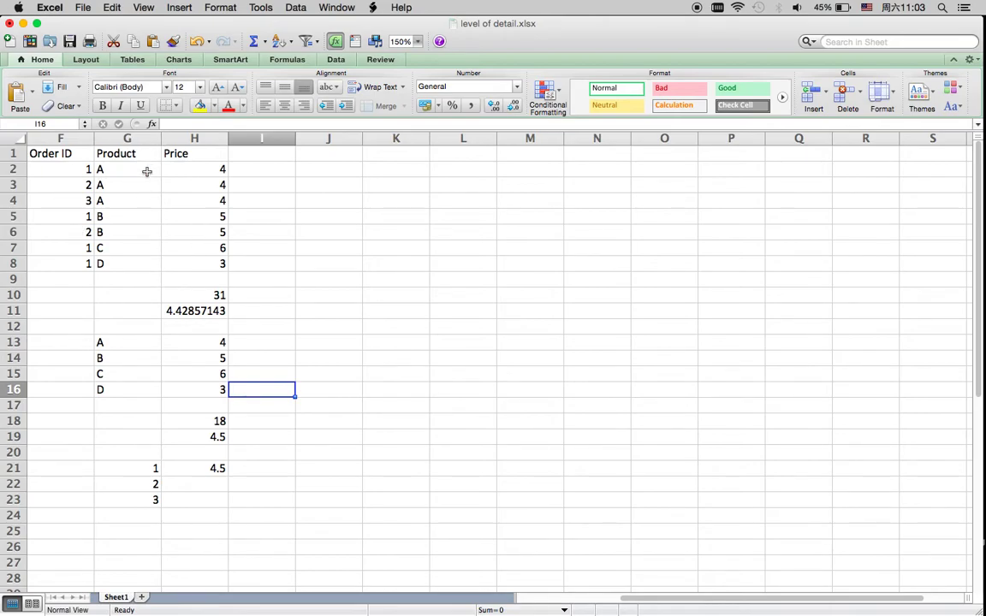
# - Calculate order ID 2's average price in H22 with the formula =(H3+H6)/2
pyautogui.click(180, 483)
pyautogui.write('=(')
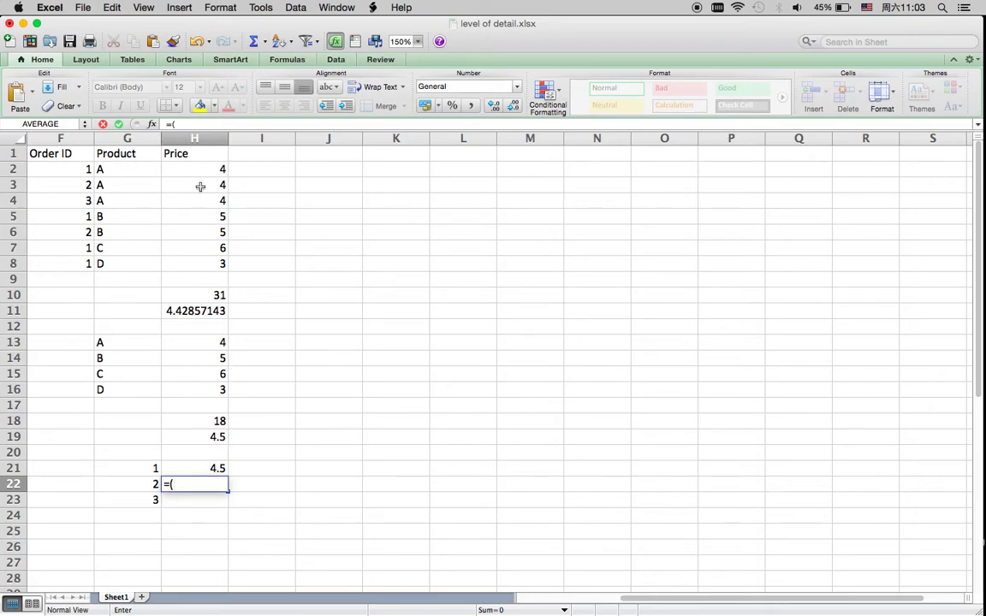
pyautogui.click(201, 189)
pyautogui.write('+')
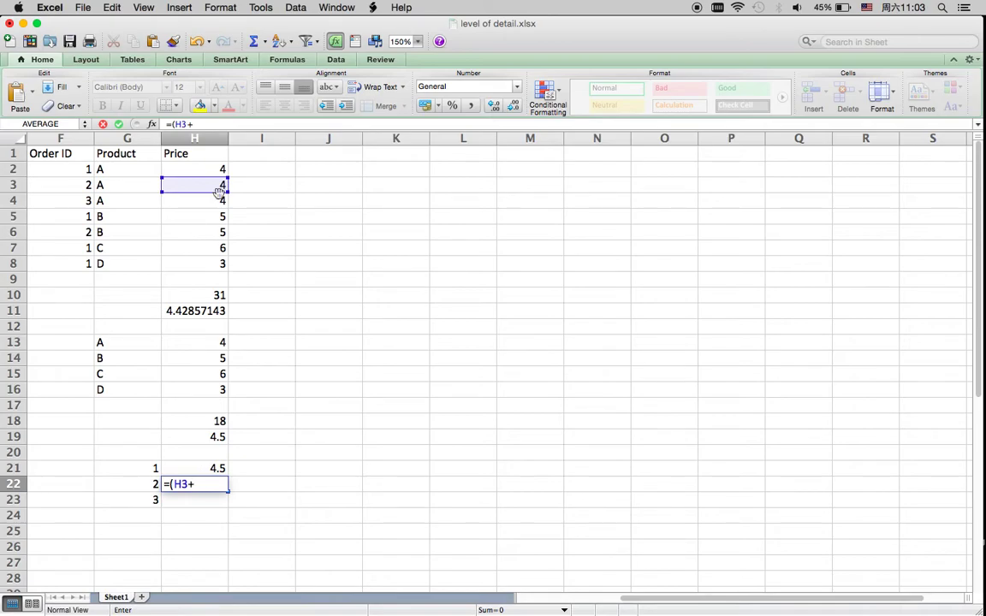
pyautogui.click(200, 235)
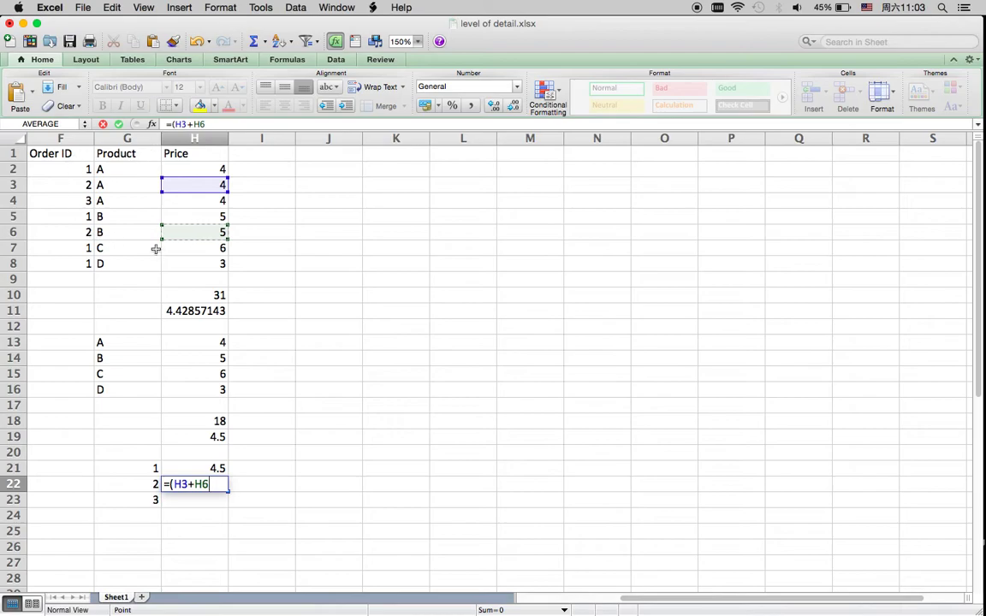
pyautogui.write(')/')
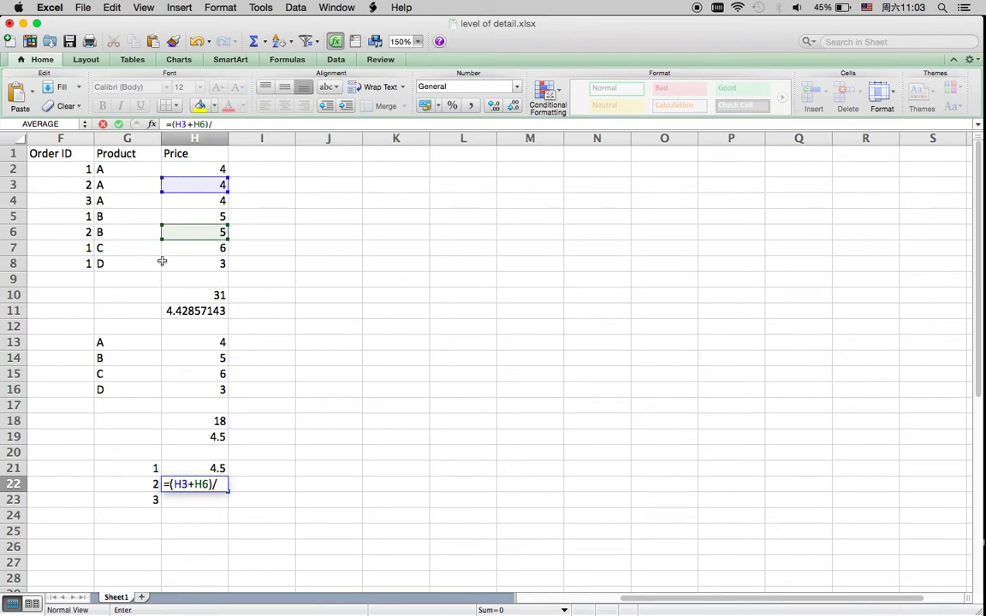
pyautogui.write('2')
pyautogui.press('Return')
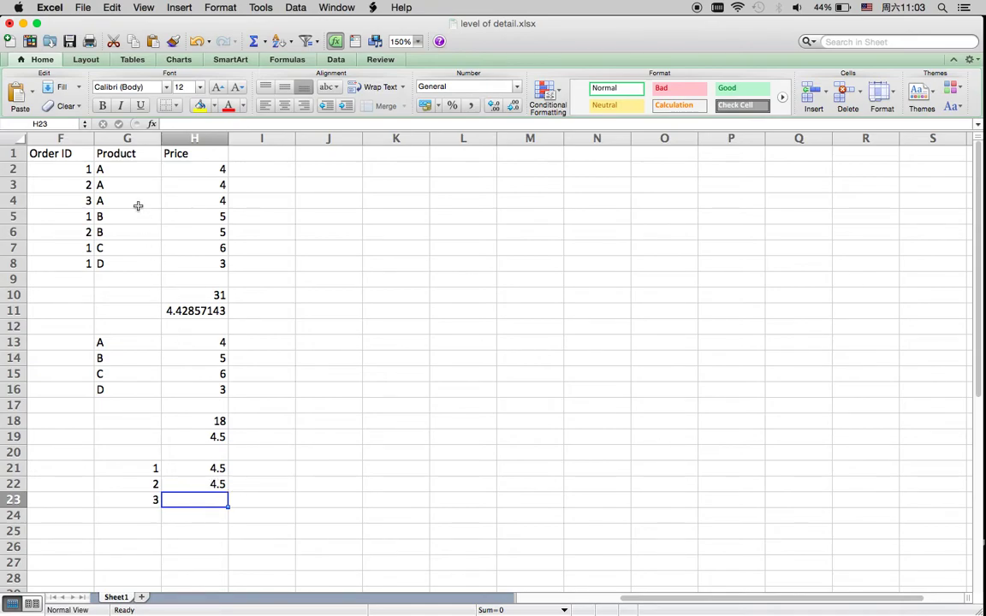
# - Enter 4 in H23 as the average price for order ID 3, based on its single row in the source table
pyautogui.click(112, 204)
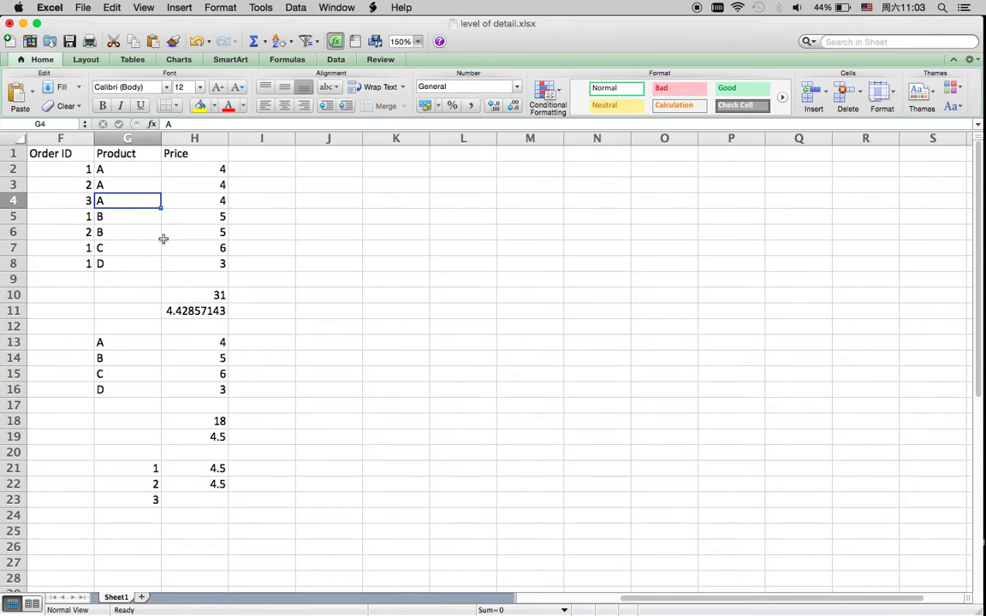
pyautogui.click(215, 201)
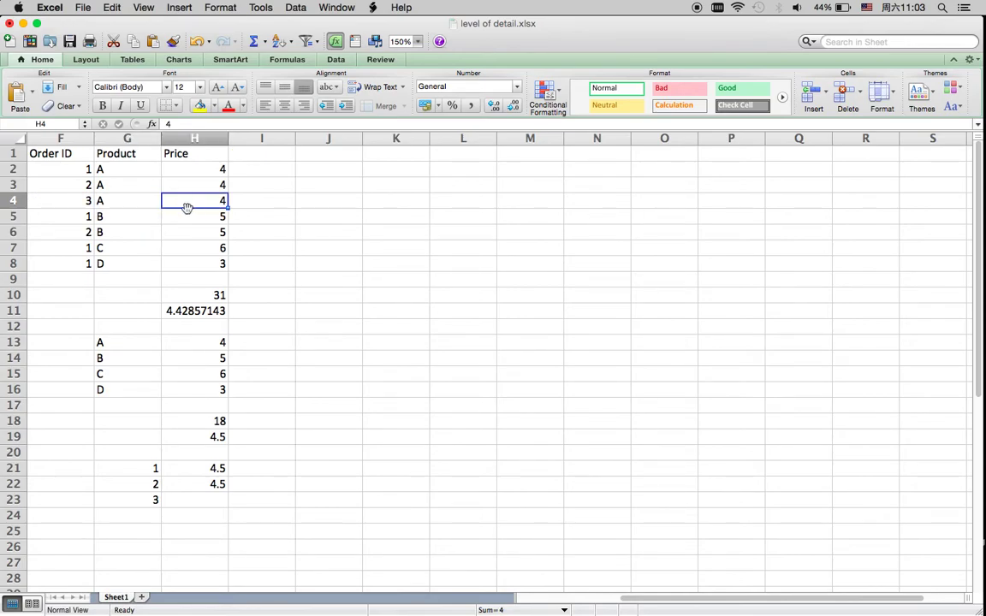
pyautogui.click(85, 200)
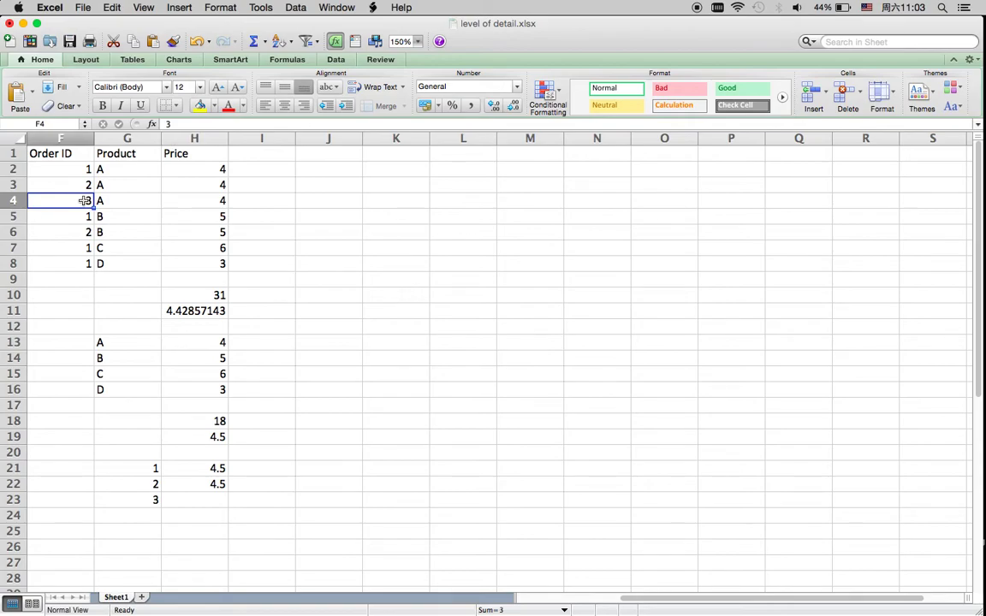
pyautogui.click(198, 502)
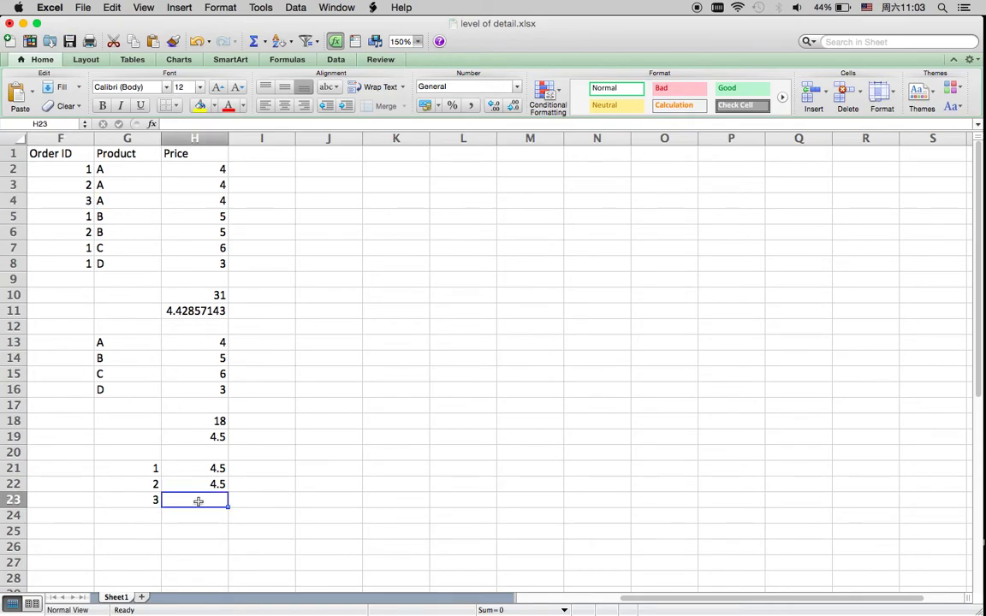
pyautogui.write('4')
pyautogui.press('Return')
# - Sum the three order ID averages in H25 with the formula =SUM(H21:H23)
pyautogui.click(207, 536)
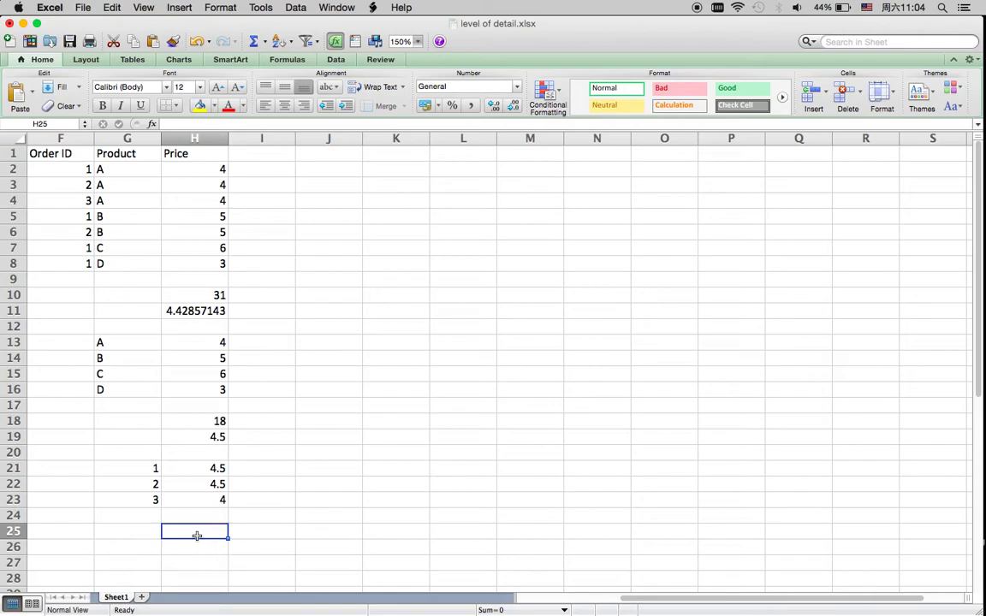
pyautogui.write('=')
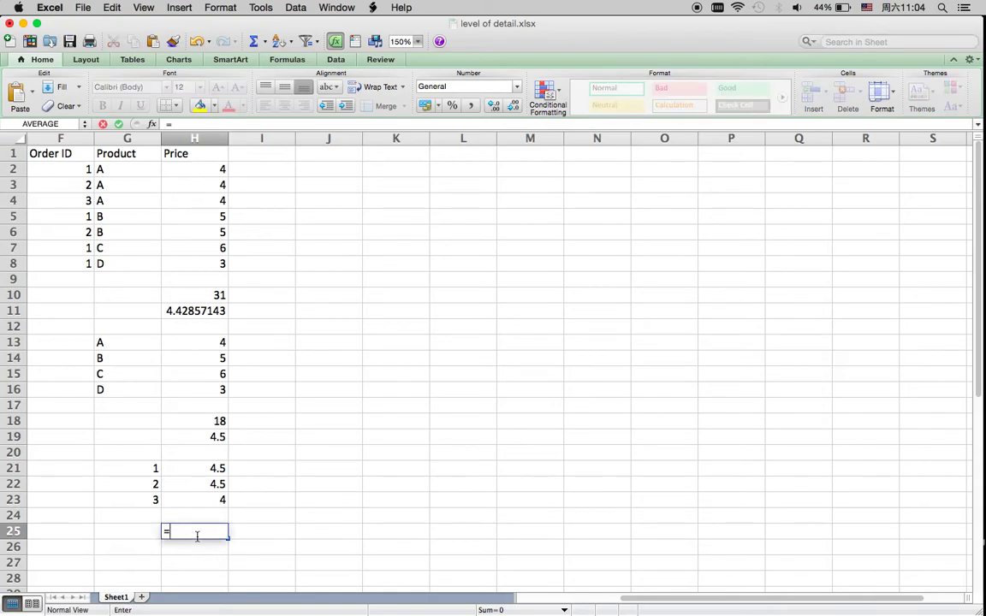
pyautogui.write('SUM(')
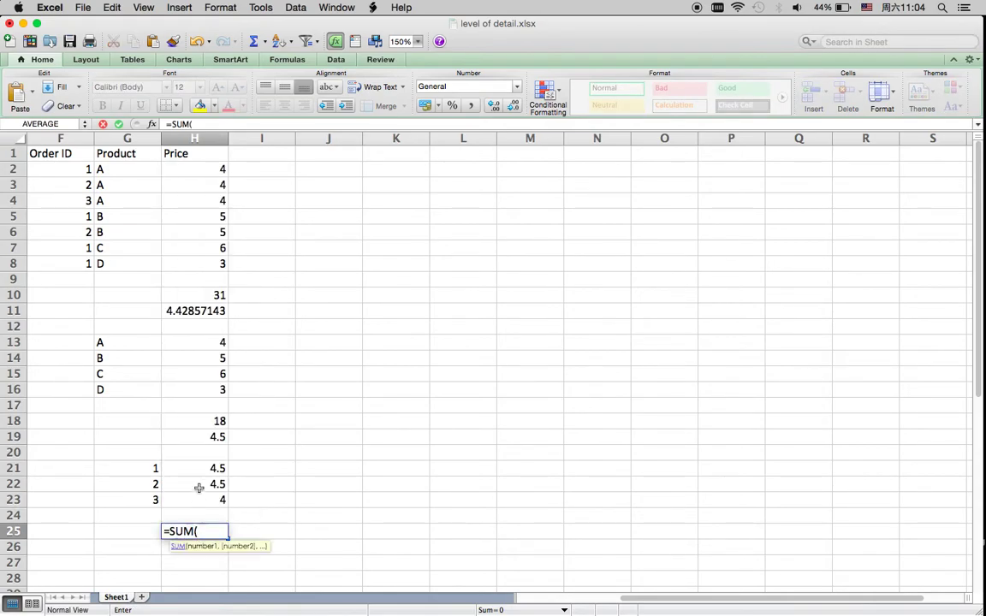
pyautogui.moveTo(192, 466); pyautogui.dragTo(194, 506)
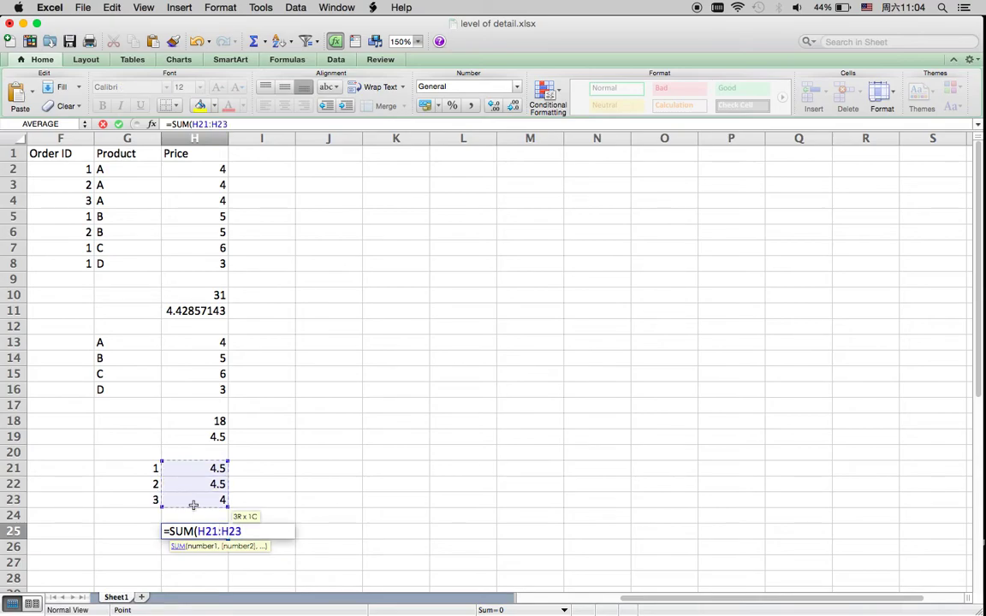
pyautogui.press('Return')
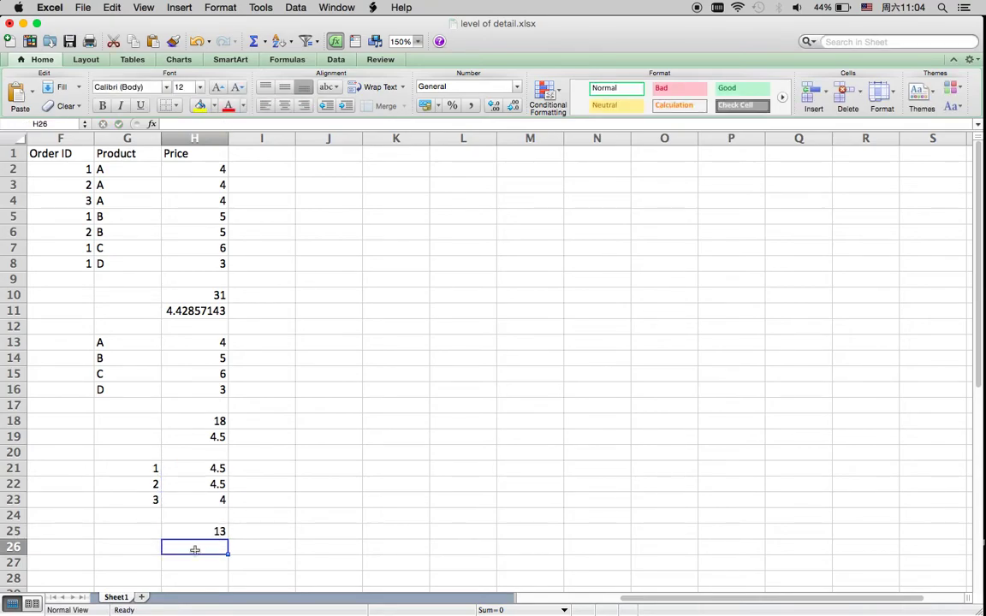
# - Average the three order ID averages in H26 with the formula =average(H21:H23)
pyautogui.write('=averag')
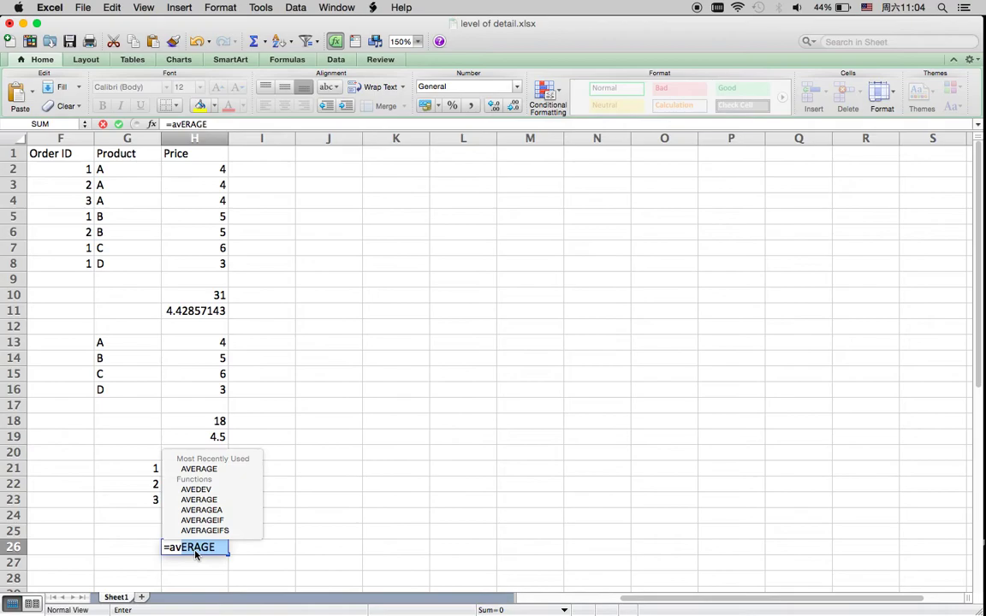
pyautogui.write('e(')
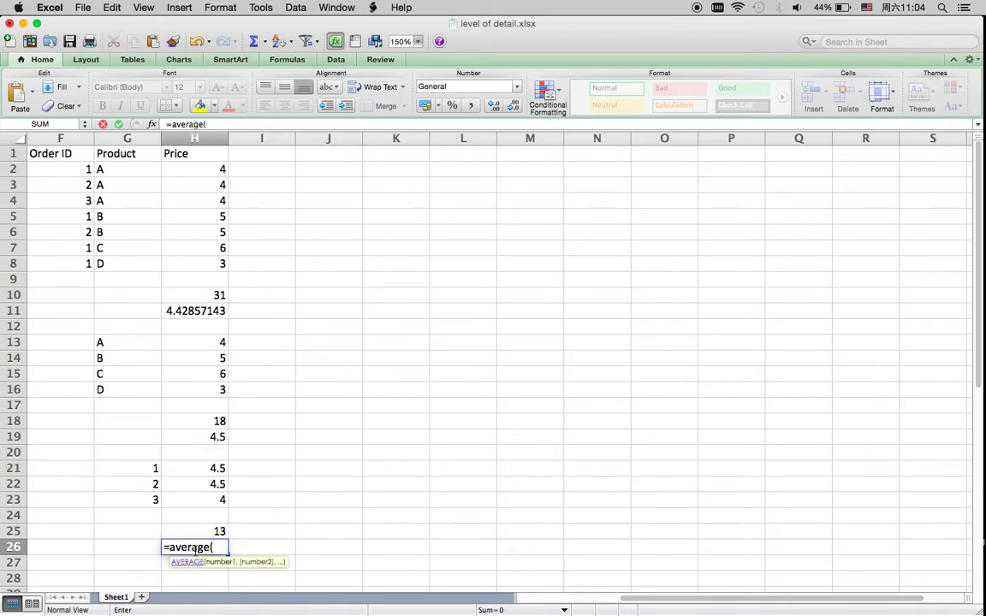
pyautogui.click(188, 472)
pyautogui.moveTo(188, 477); pyautogui.dragTo(189, 502)
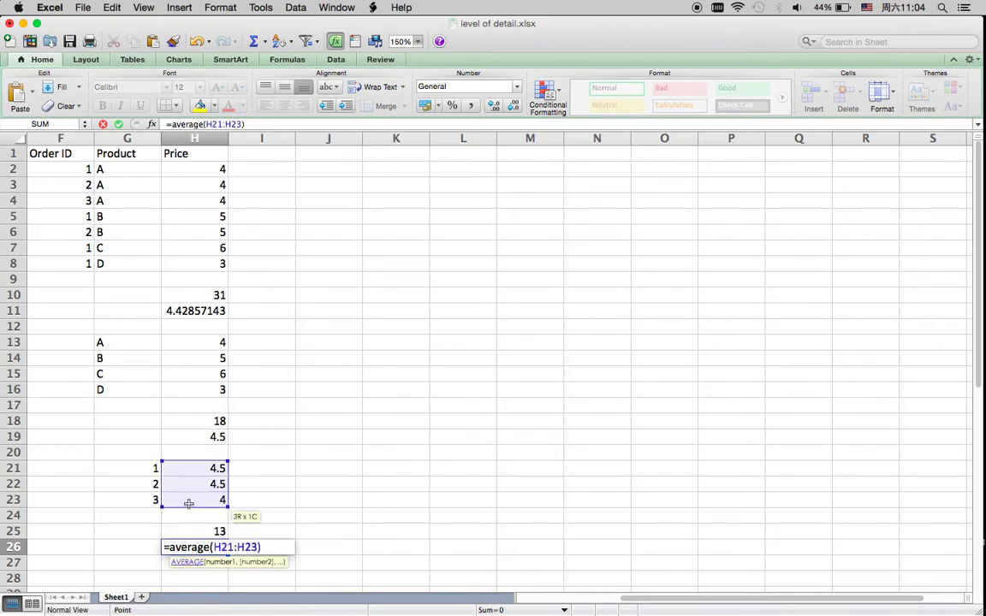
pyautogui.press('Return')
pyautogui.click(334, 529)
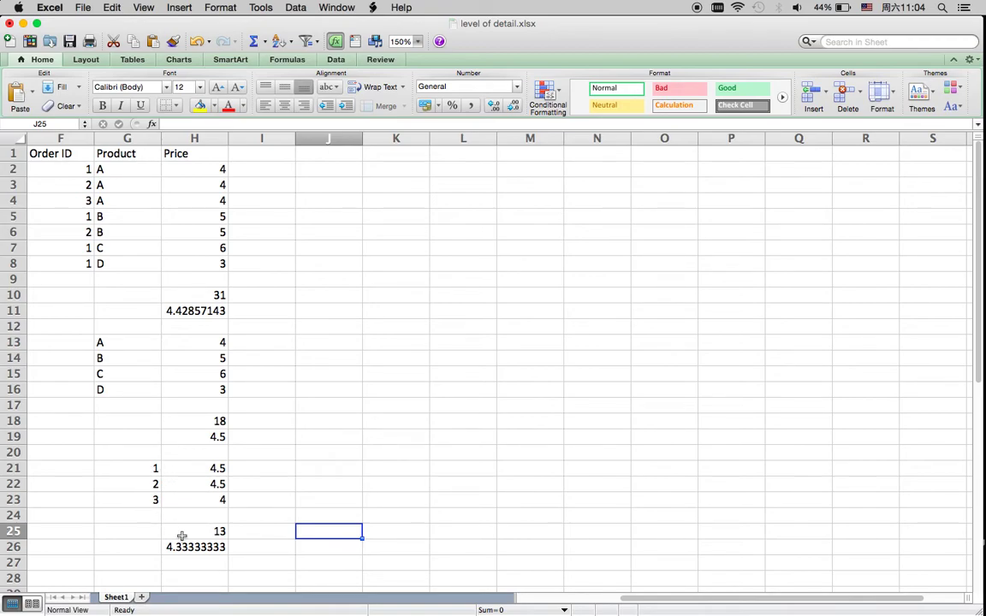
# - Compare the per-order sum and average in H25 and H26 with the per-product ones in H18 and H19
pyautogui.click(220, 532)
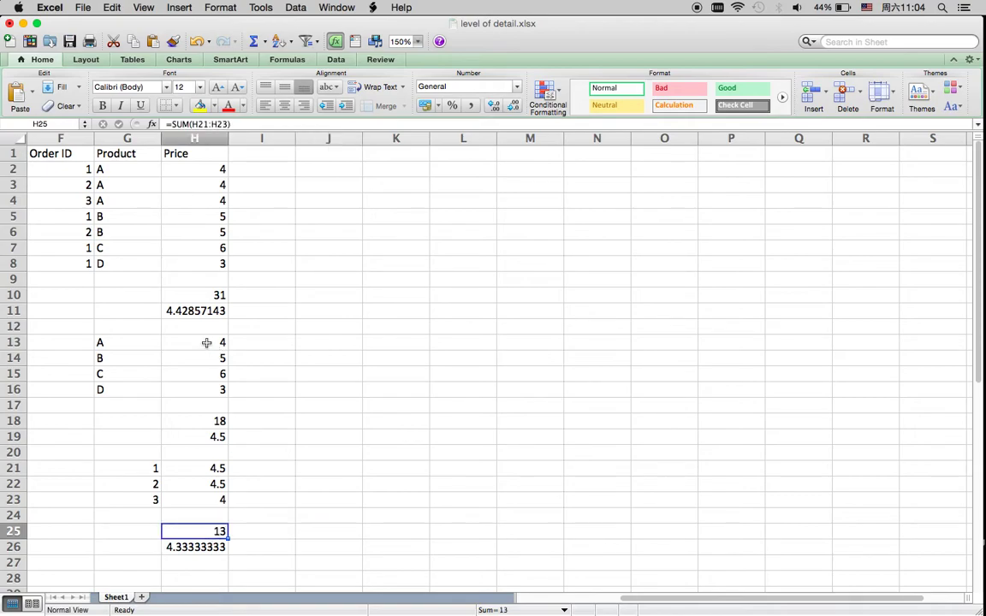
pyautogui.click(174, 422)
pyautogui.click(187, 438)
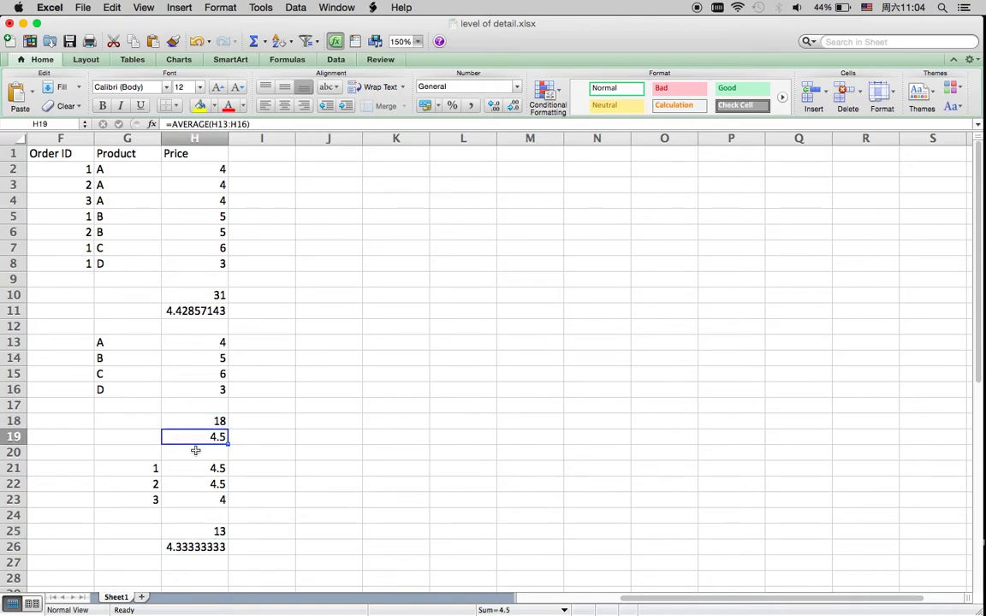
pyautogui.click(184, 545)
# - Switch to Tableau and open the avg (price per order ID) calculated field to inspect its FIXED formula
pyautogui.hotkey('ctrl', 'Up')
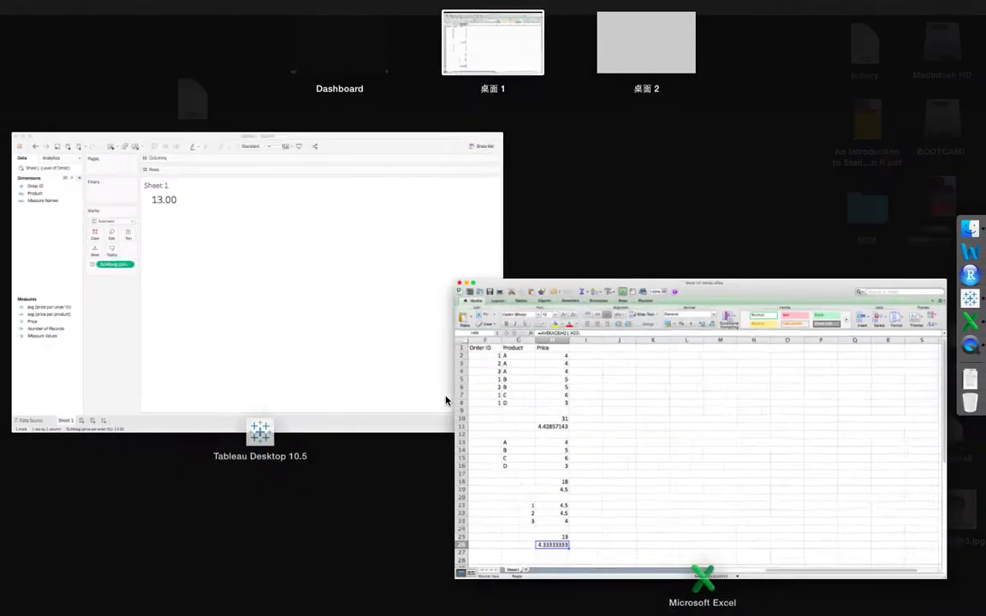
pyautogui.click(314, 327)
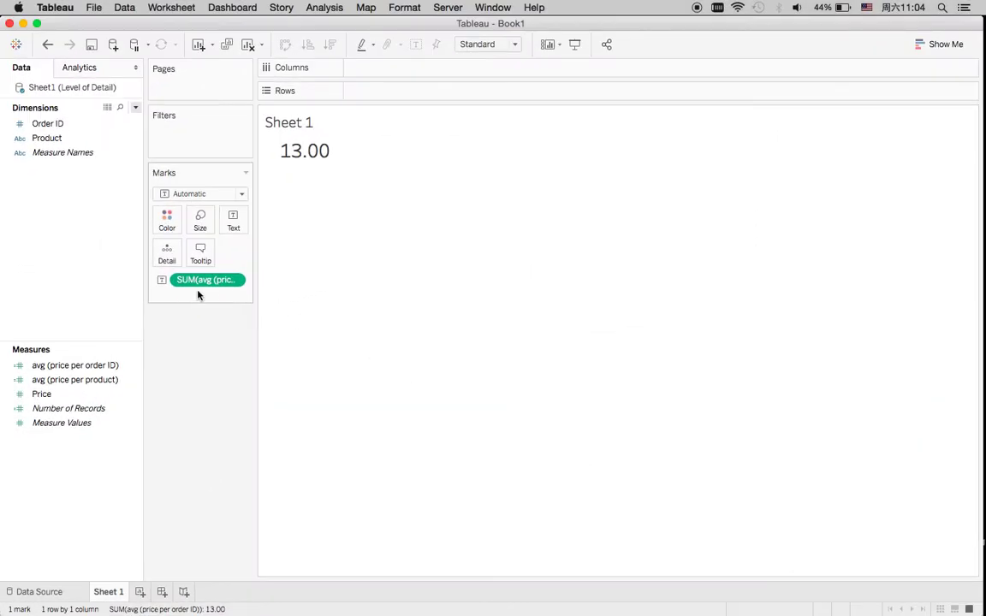
pyautogui.rightClick(49, 378)
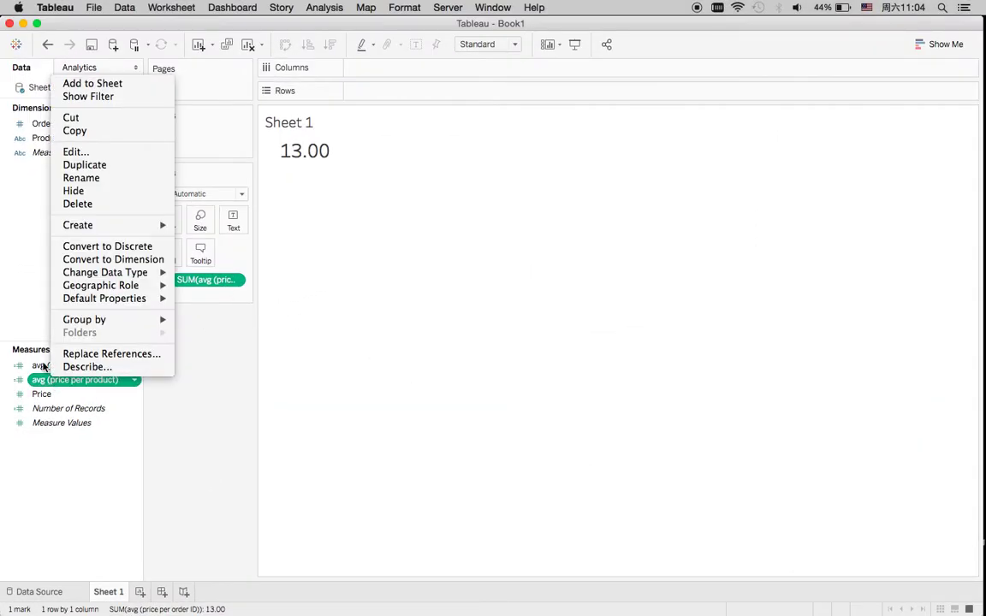
pyautogui.press('Escape')
pyautogui.rightClick(37, 367)
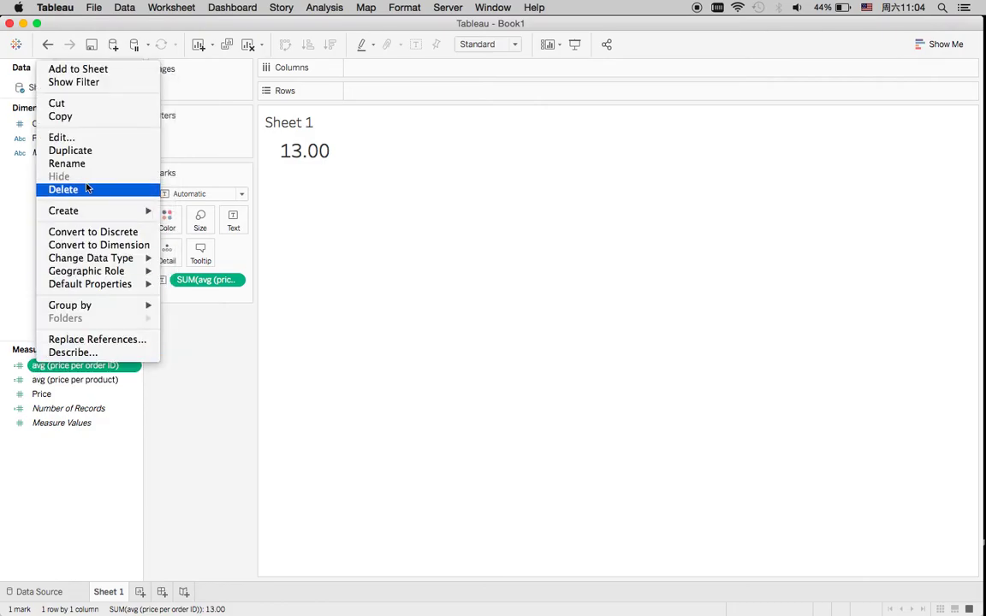
pyautogui.click(60, 136)
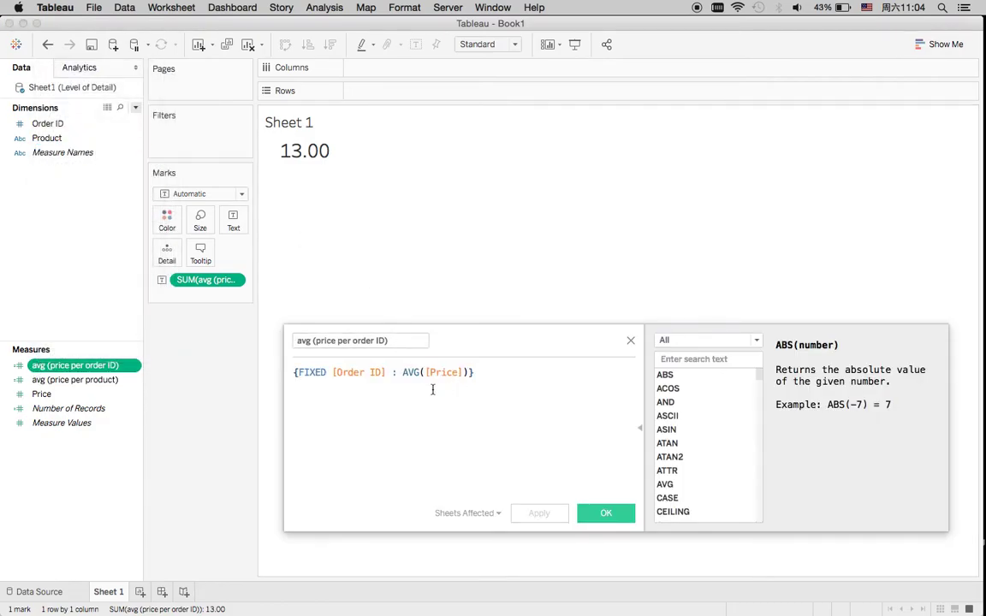
# - Switch to Excel and examine how the averages for order IDs 1, 2 and 3 in H21:H23 are calculated
pyautogui.hotkey('ctrl', 'Up')
pyautogui.click(456, 409)
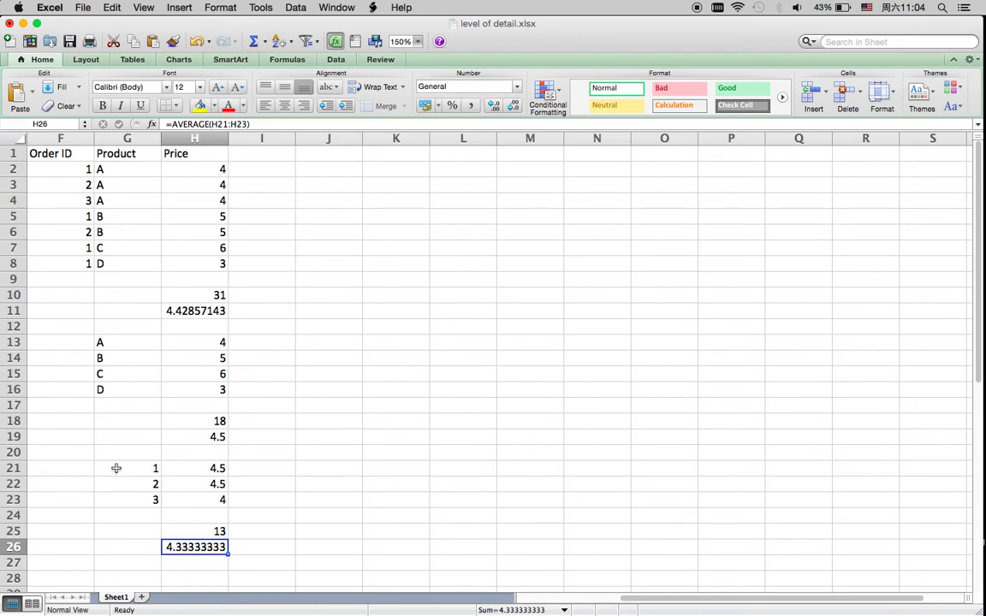
pyautogui.click(206, 469)
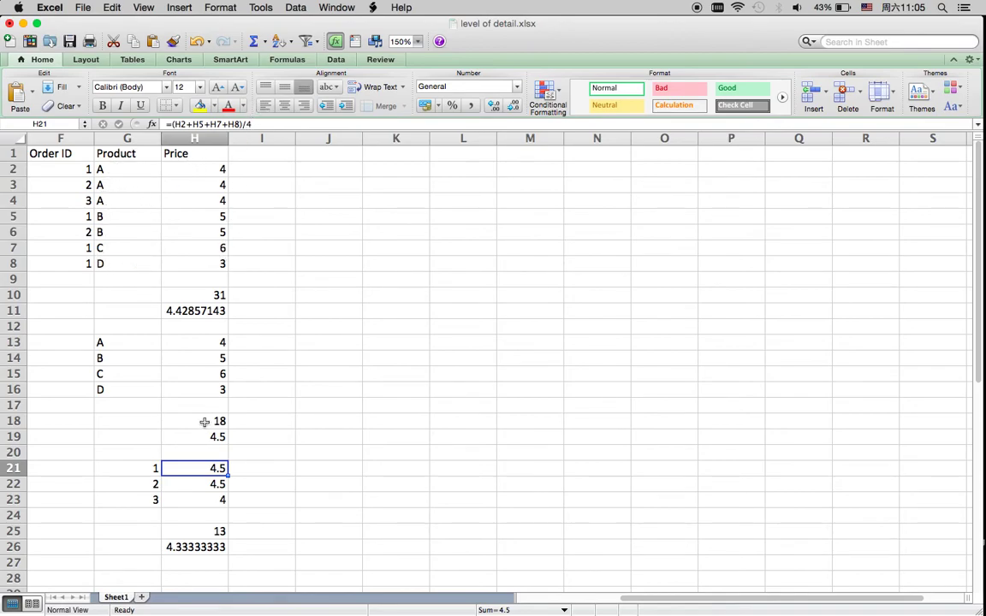
pyautogui.click(176, 485)
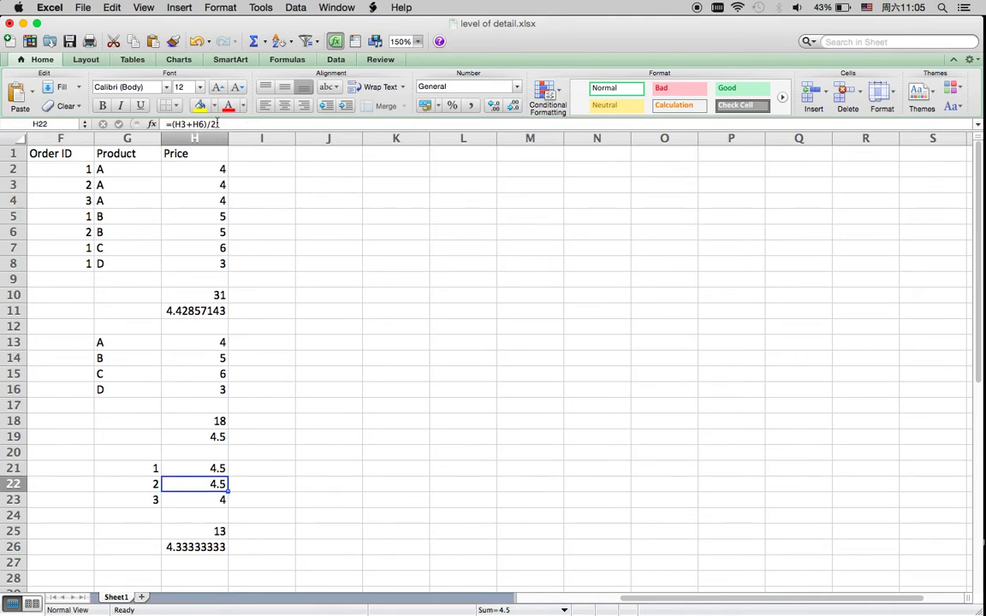
pyautogui.click(179, 500)
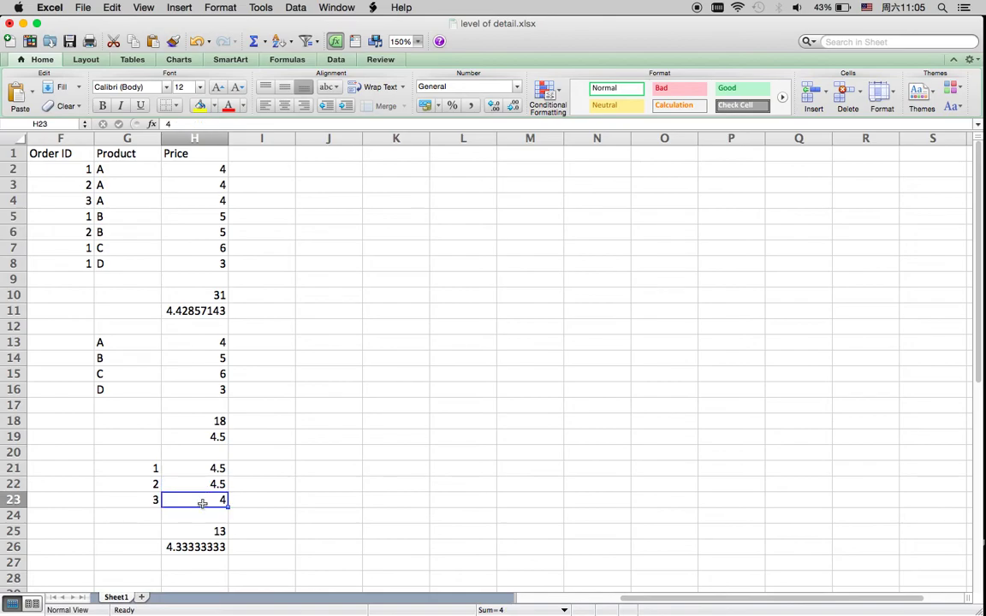
pyautogui.click(259, 512)
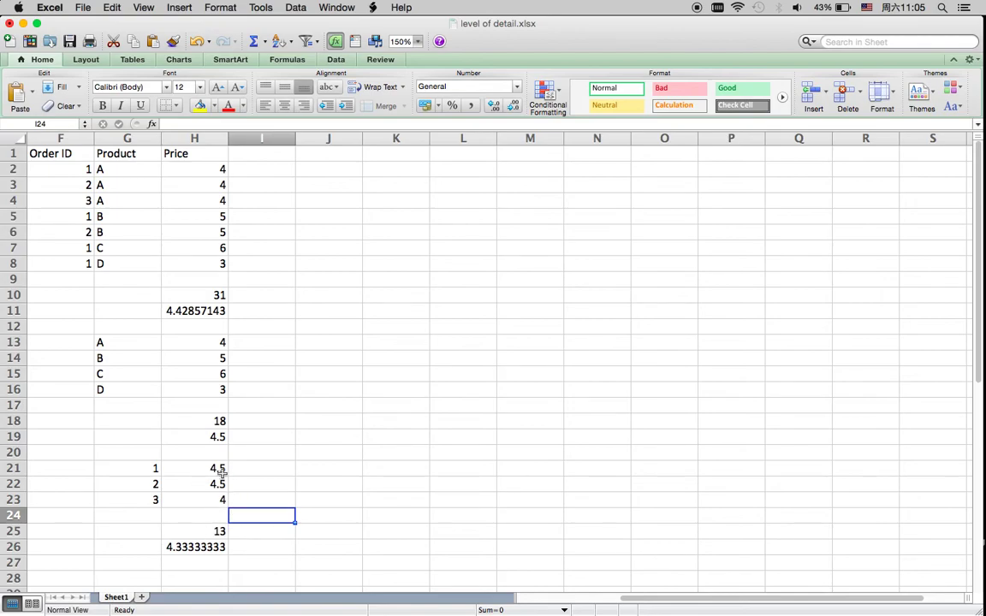
# - Switch to Tableau, close the calculation editor, and set the displayed avg (price per order ID) measure to aggregate as Average
pyautogui.hotkey('ctrl', 'Up')
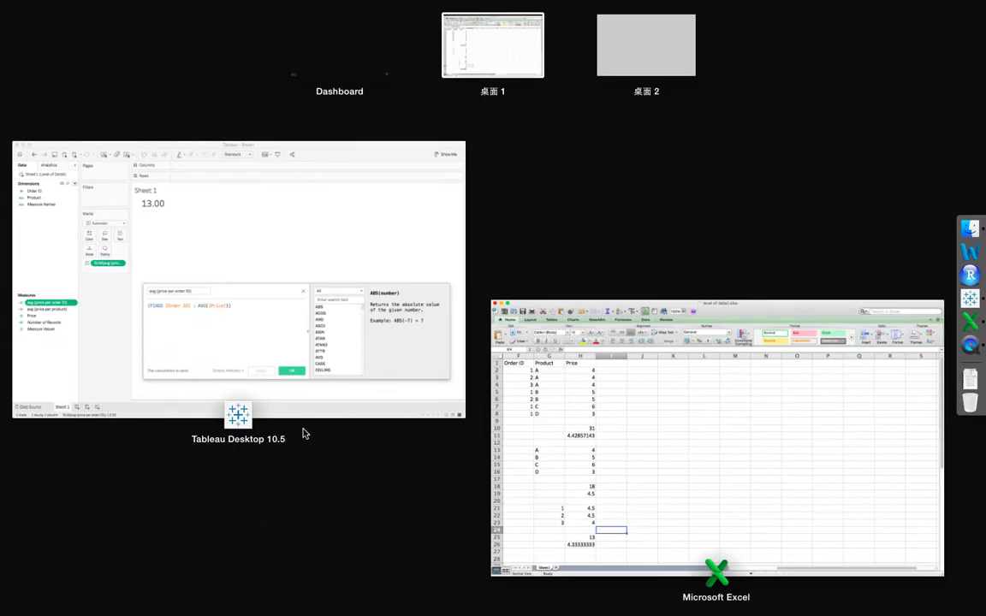
pyautogui.hotkey('ctrl', 'Up')
pyautogui.hotkey('ctrl', 'Up')
pyautogui.click(249, 343)
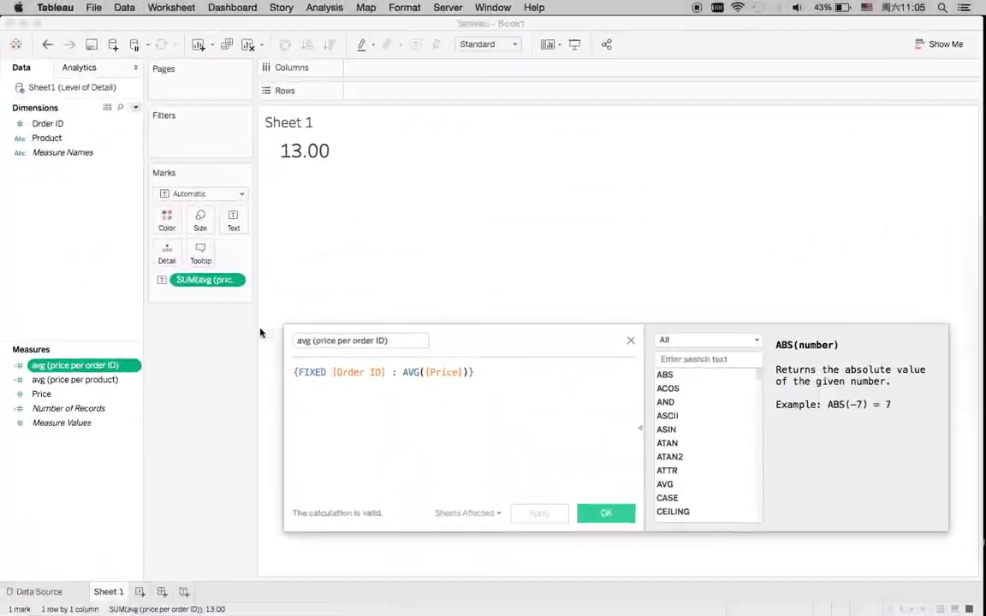
pyautogui.click(631, 340)
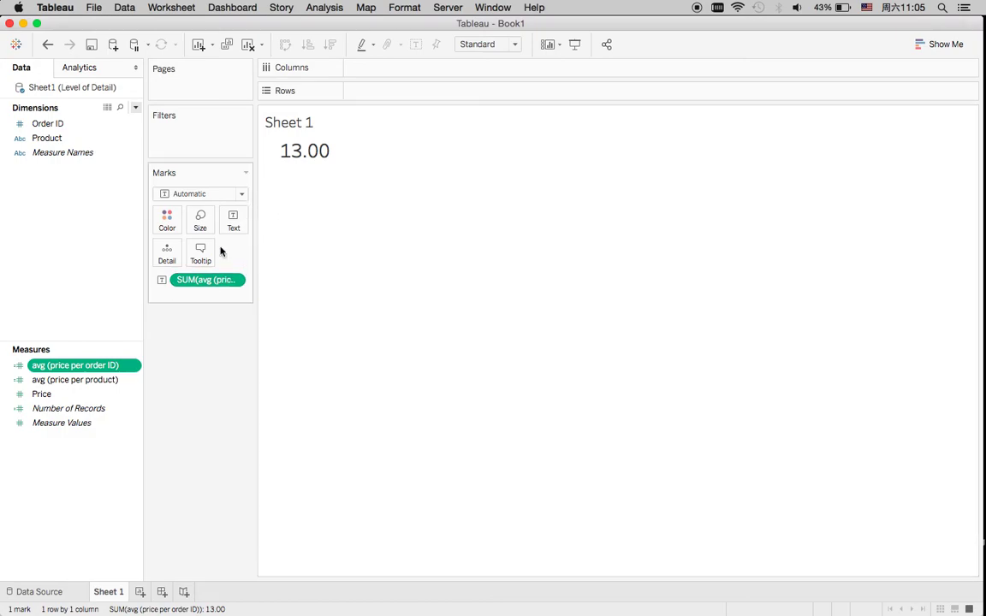
pyautogui.click(233, 280)
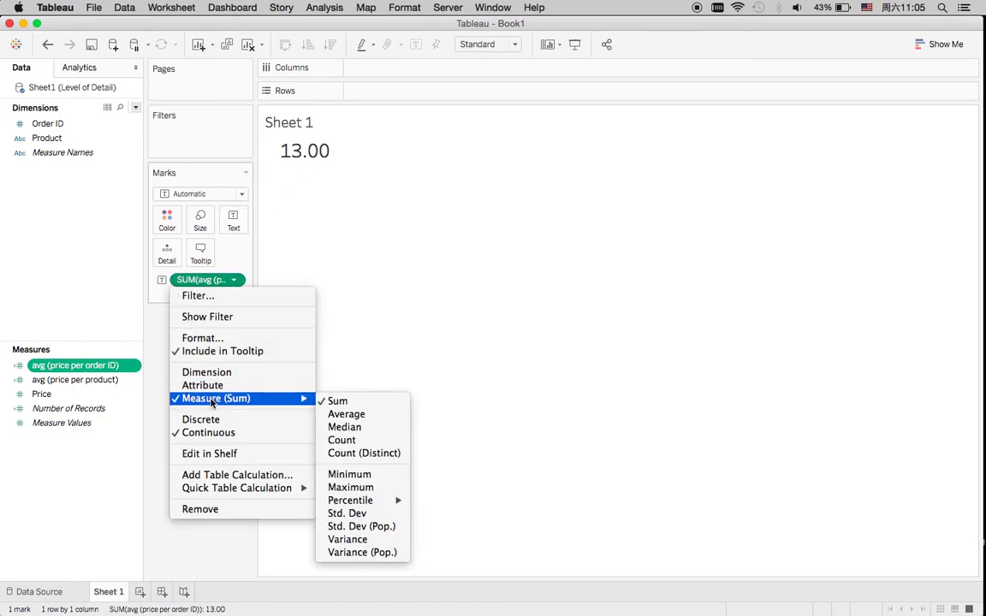
pyautogui.click(346, 413)
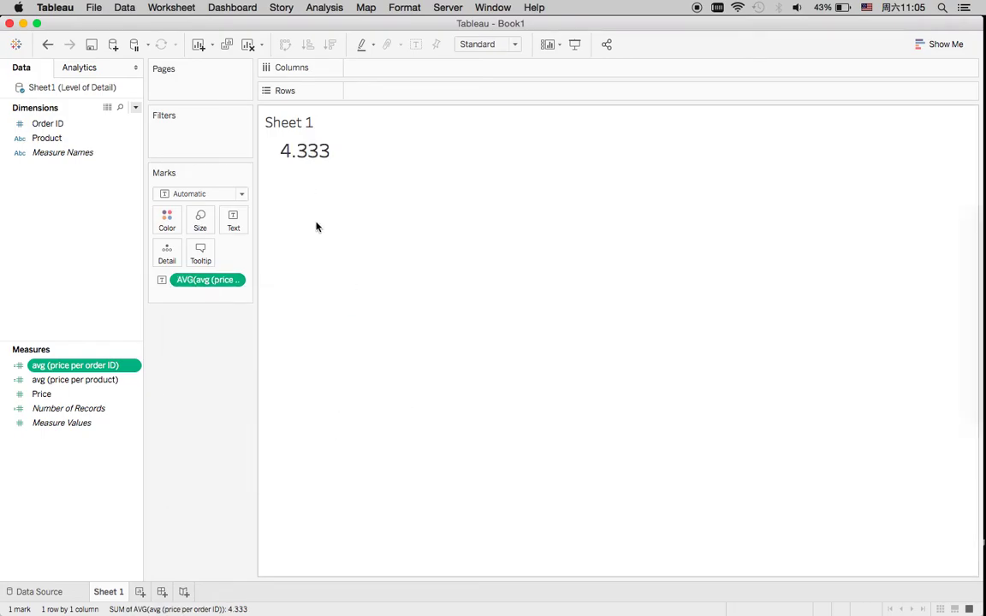
# - Switch to Excel and compare its per-order and per-product sums and averages with the Tableau result
pyautogui.hotkey('ctrl', 'Up')
pyautogui.click(264, 335)
pyautogui.click(337, 392)
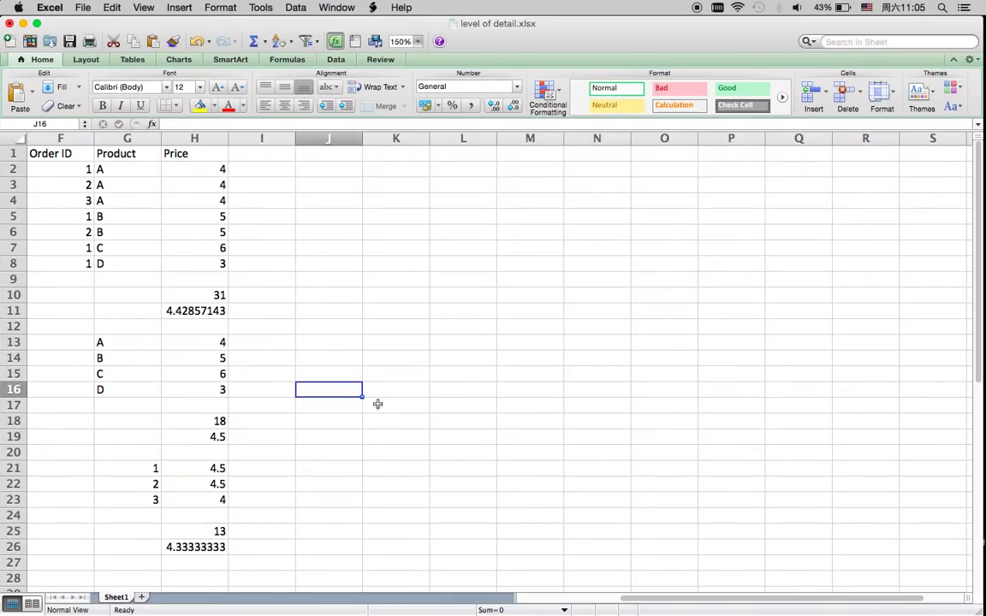
pyautogui.click(377, 403)
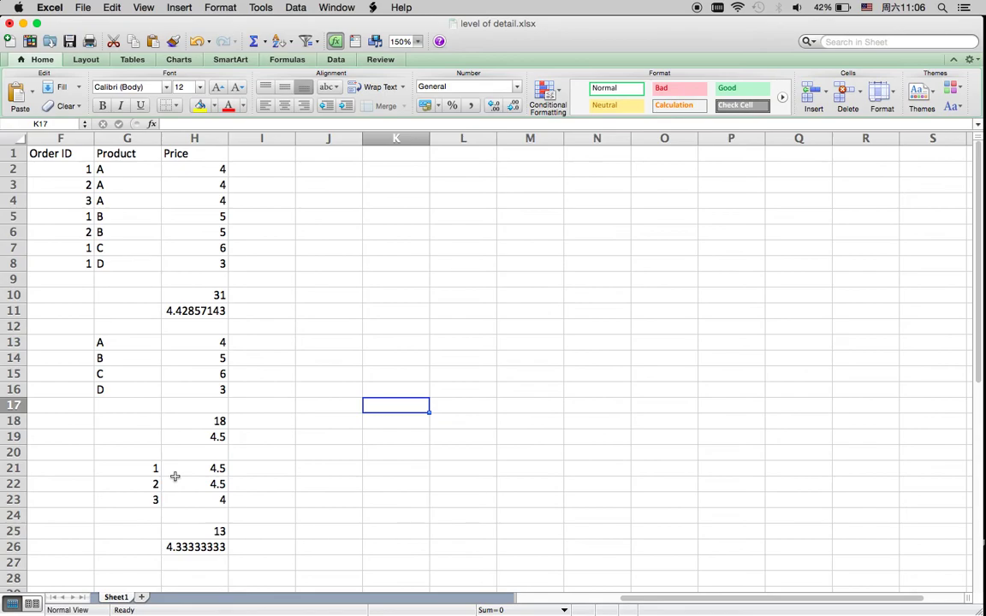
pyautogui.click(239, 501)
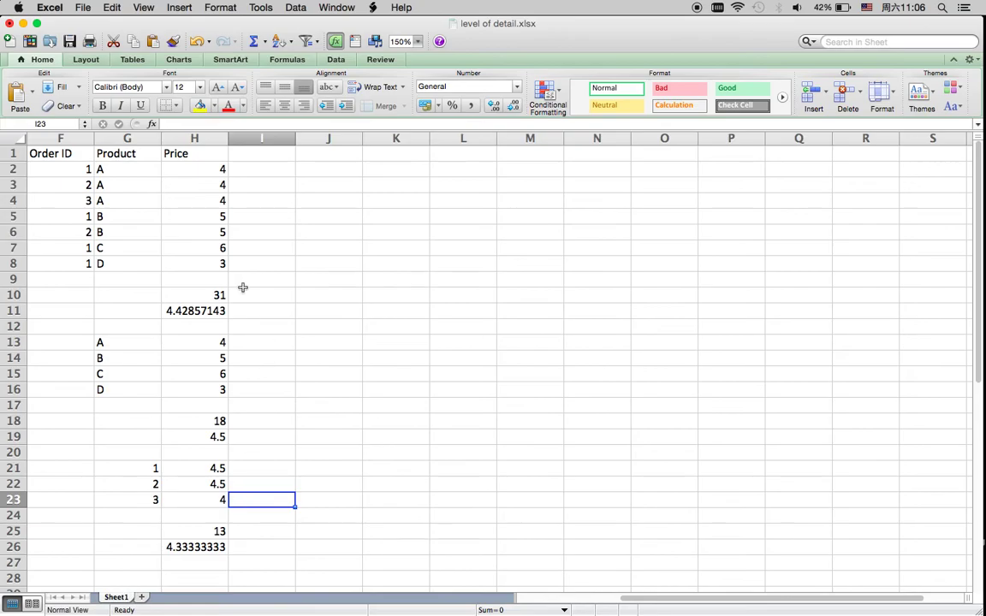
pyautogui.click(249, 441)
pyautogui.hotkey('ctrl', 'Up')
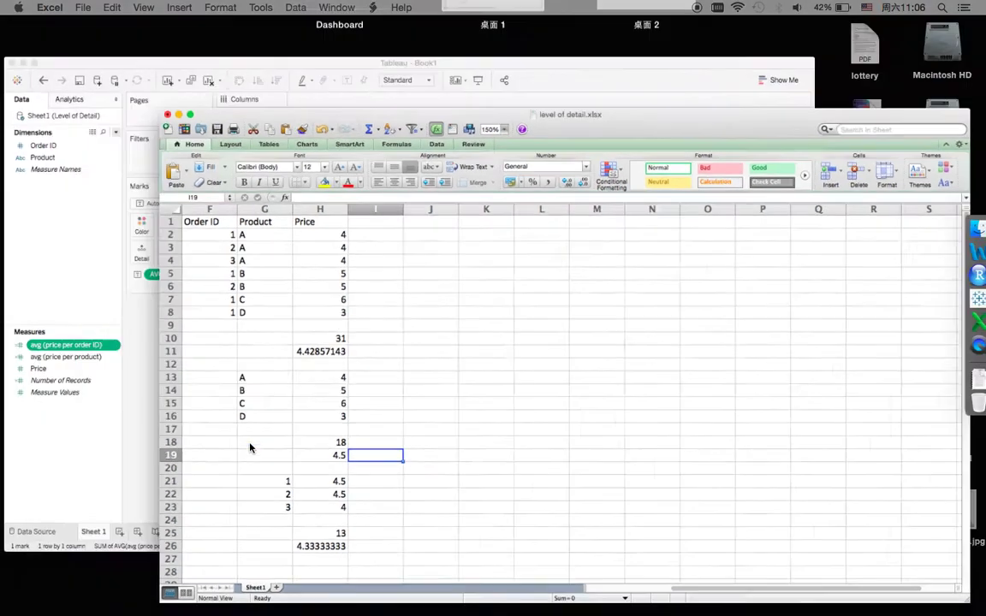
pyautogui.click(641, 502)
pyautogui.hotkey('ctrl', 'Up')
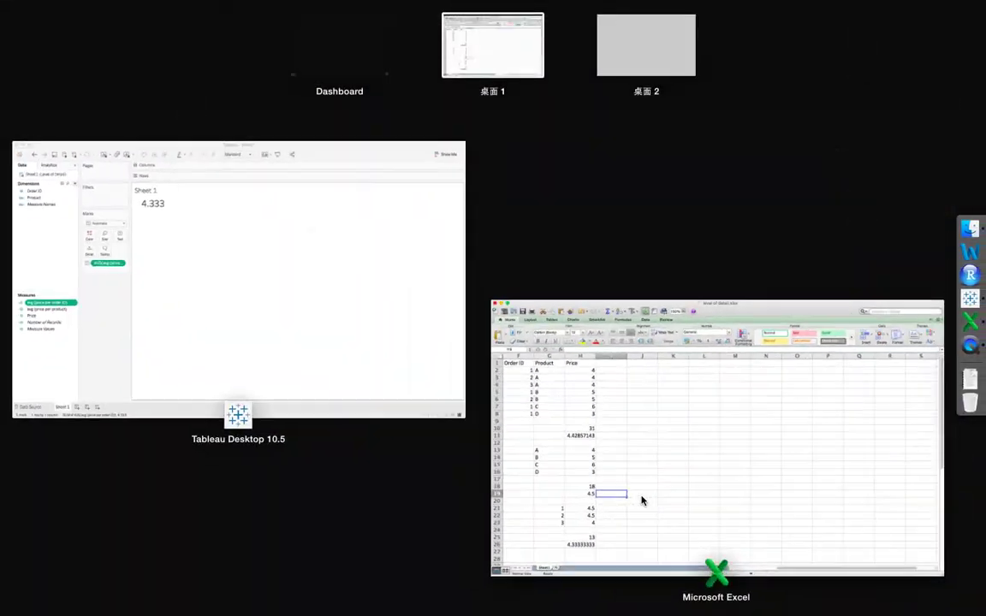
# - View the averaged Tableau result, and in Excel inspect the formulas for the overall, per-product and per-order-ID sums and averages in column H
pyautogui.click(368, 379)
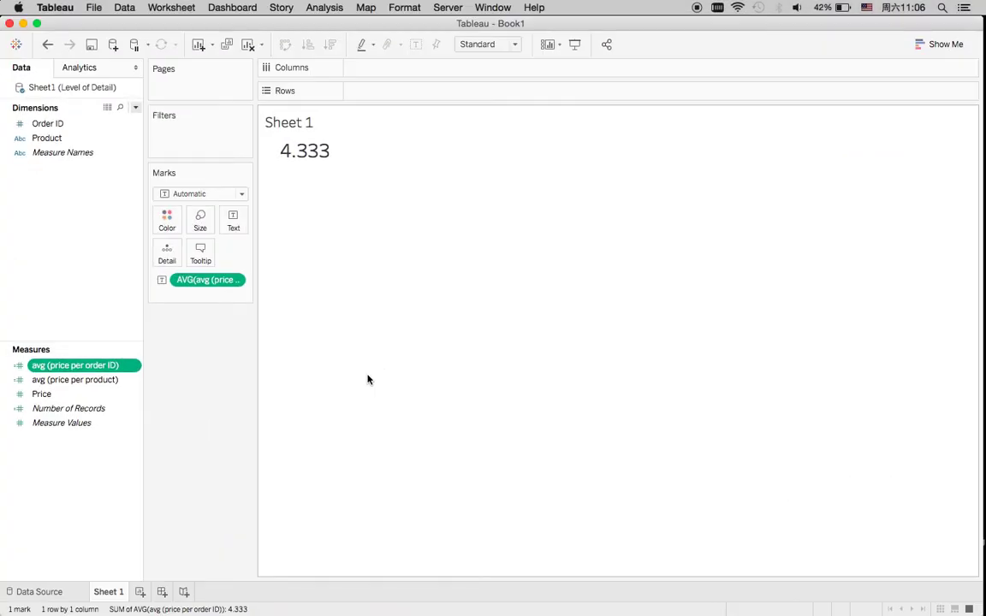
pyautogui.hotkey('ctrl', 'Up')
pyautogui.click(301, 338)
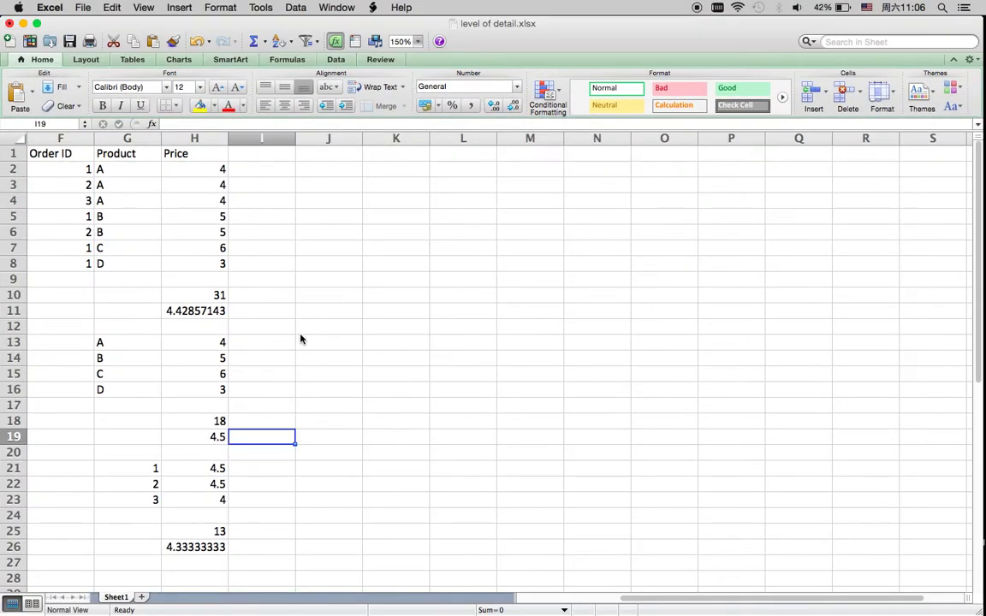
pyautogui.click(185, 296)
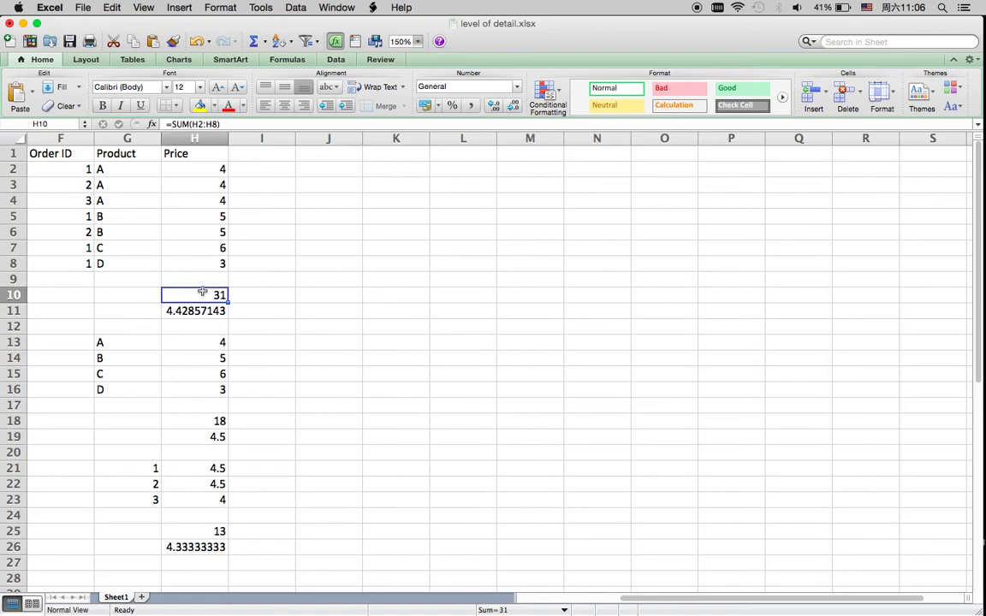
pyautogui.click(198, 310)
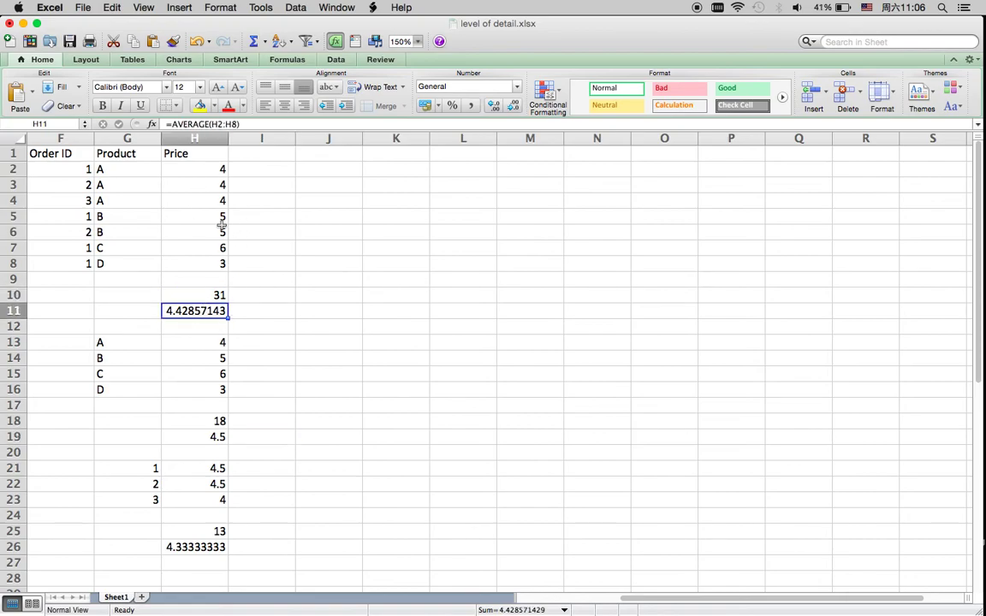
pyautogui.click(202, 423)
pyautogui.click(201, 438)
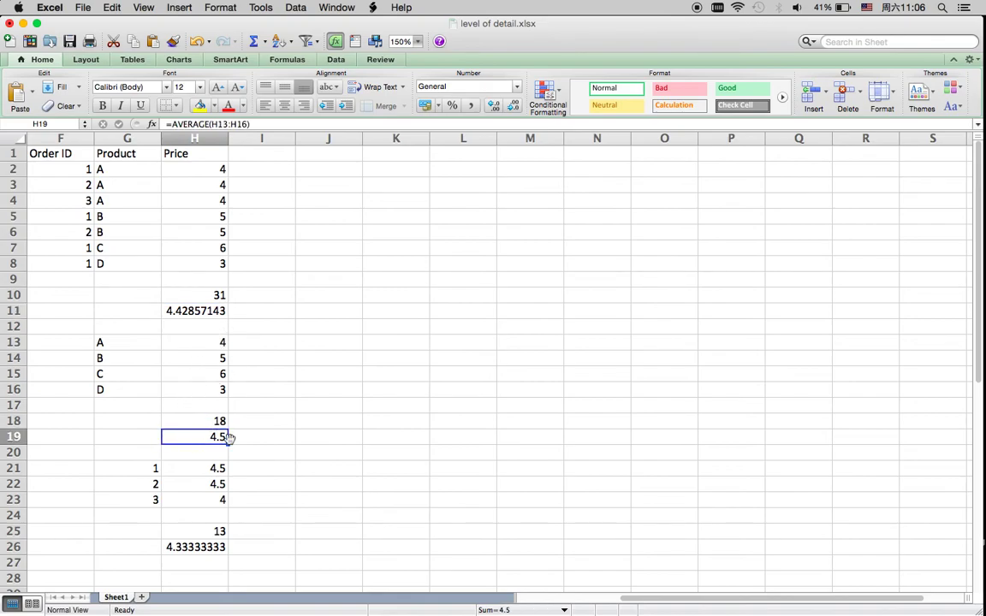
pyautogui.click(199, 531)
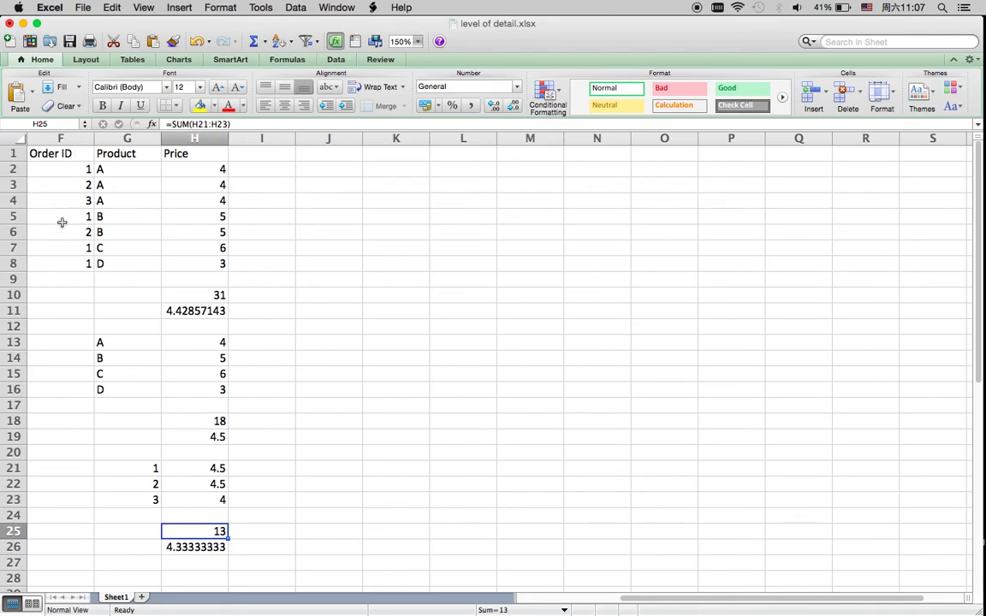
pyautogui.click(41, 155)
# - Switch to Tableau and add [Product] after [Order ID] in the FIXED formula of the avg (price per order ID) calculated field
pyautogui.hotkey('ctrl', 'Up')
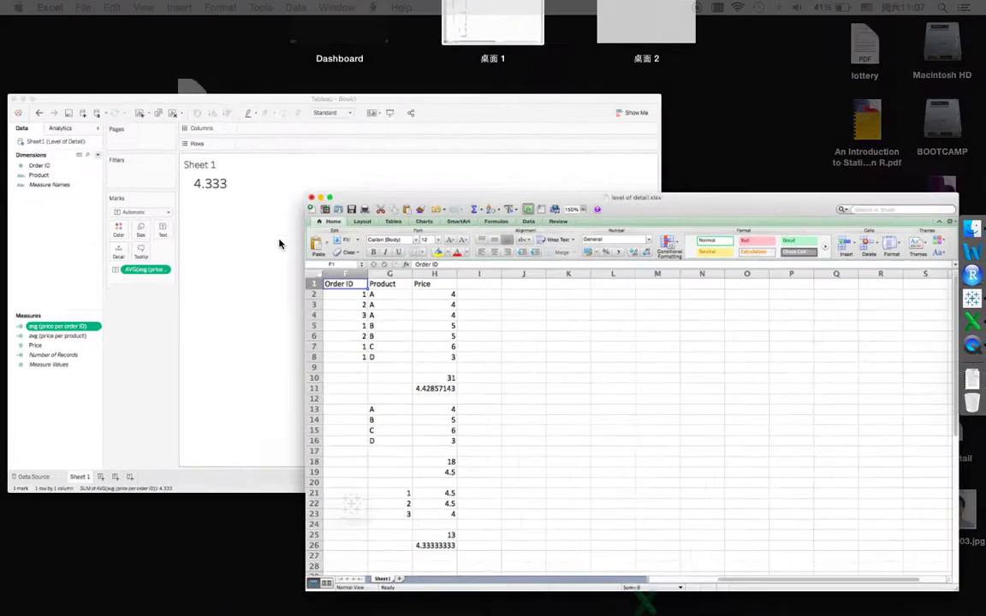
pyautogui.click(266, 290)
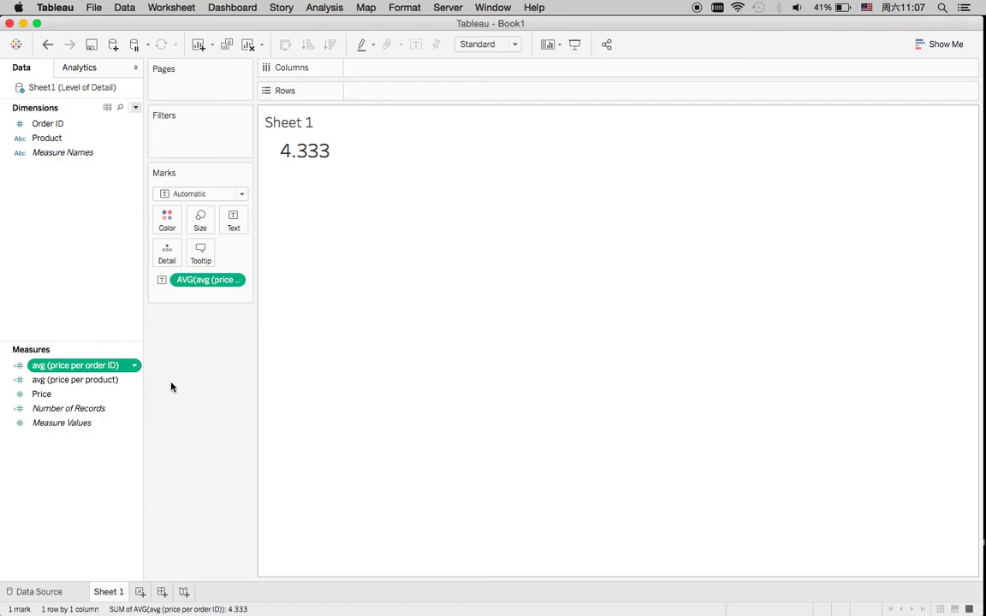
pyautogui.rightClick(90, 368)
pyautogui.click(115, 388)
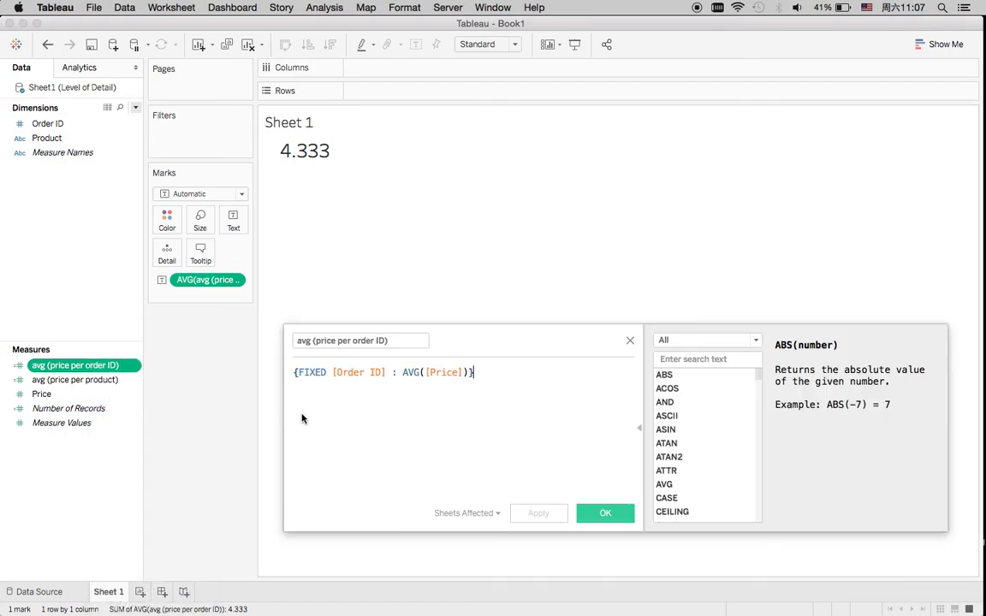
pyautogui.click(389, 375)
pyautogui.write(',')
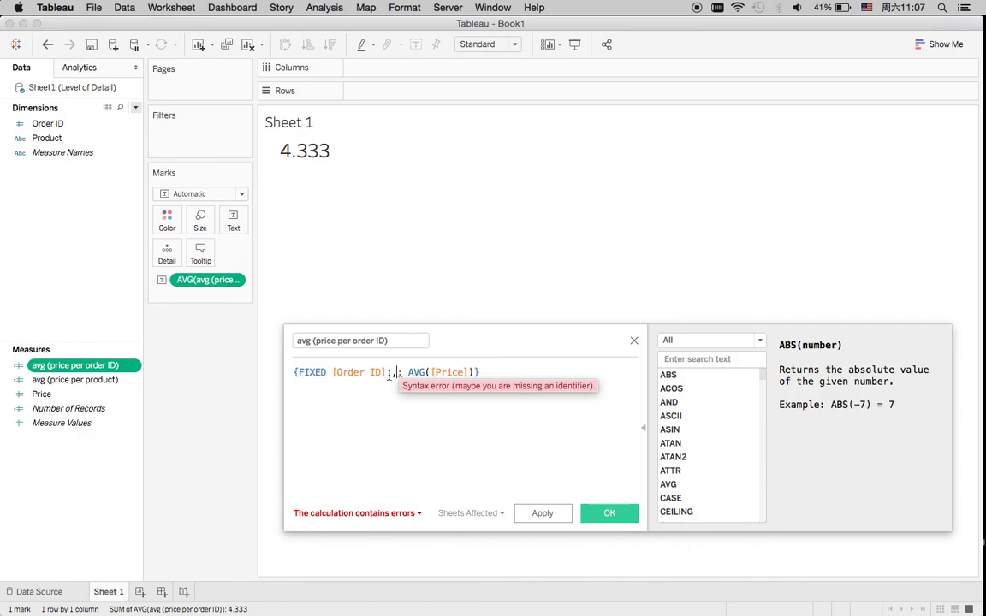
pyautogui.write('[Product]')
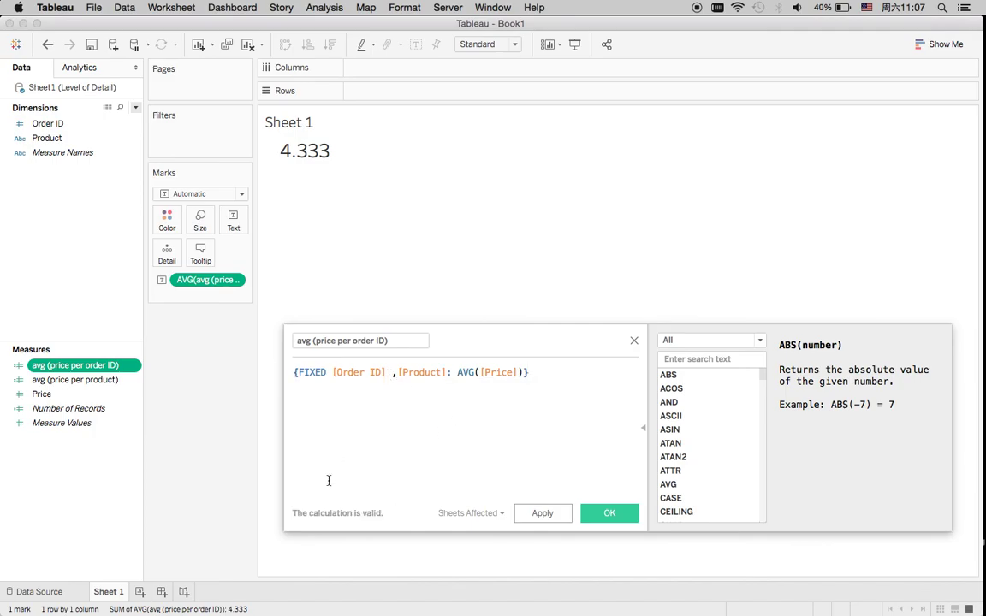
pyautogui.click(447, 373)
pyautogui.write(',')
pyautogui.press('BackSpace')
# - Switch to Excel and review the Order ID, Product and Price source rows
pyautogui.hotkey('ctrl', 'Up')
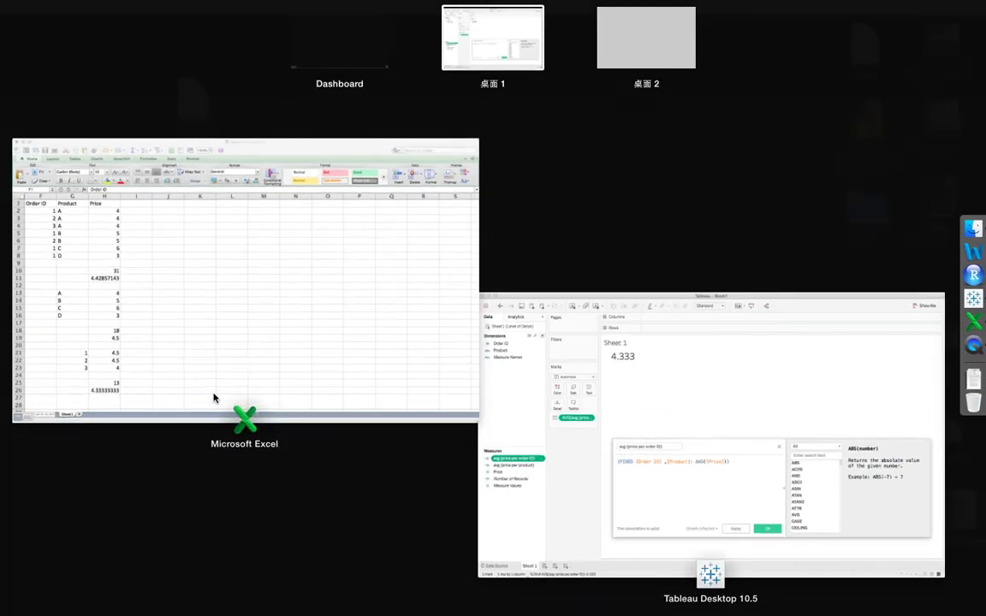
pyautogui.click(214, 403)
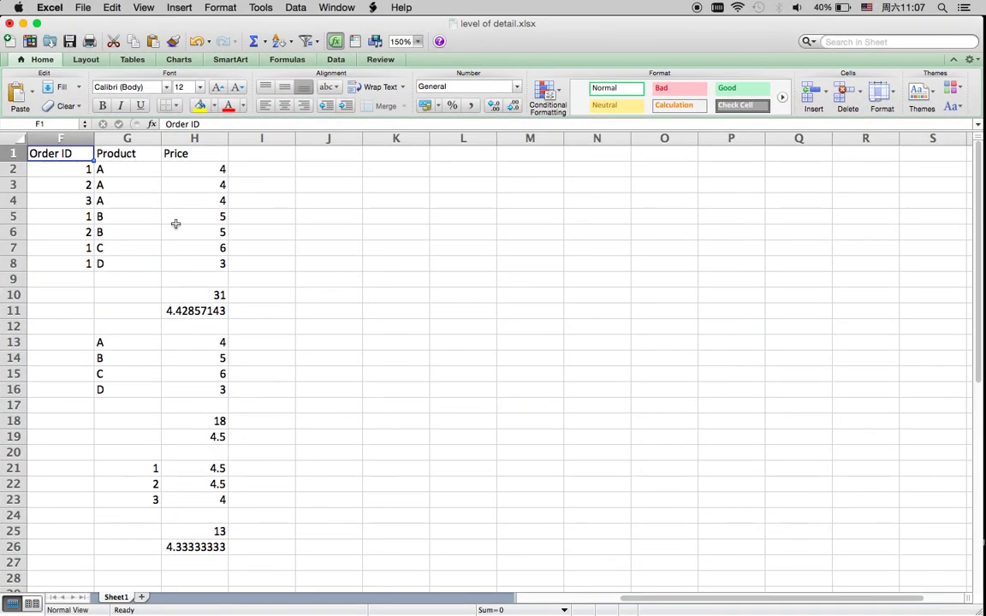
# - Switch to Tableau and remove [Product] so the formula reads {FIXED [Order ID]: AVG([Price])}
pyautogui.hotkey('ctrl', 'Up')
pyautogui.click(426, 329)
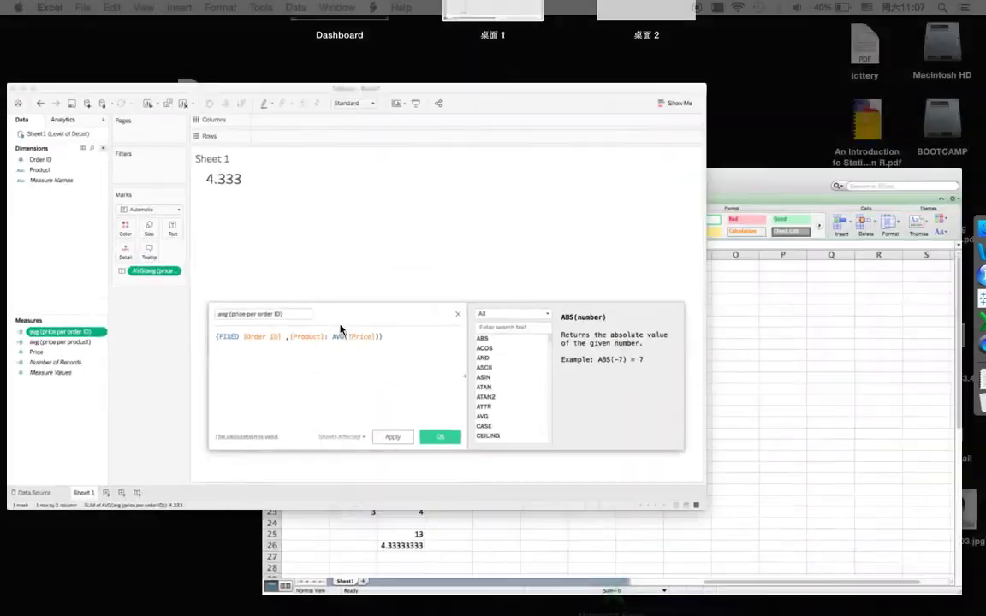
pyautogui.moveTo(390, 374); pyautogui.dragTo(446, 377)
pyautogui.press('BackSpace')
pyautogui.press('BackSpace')
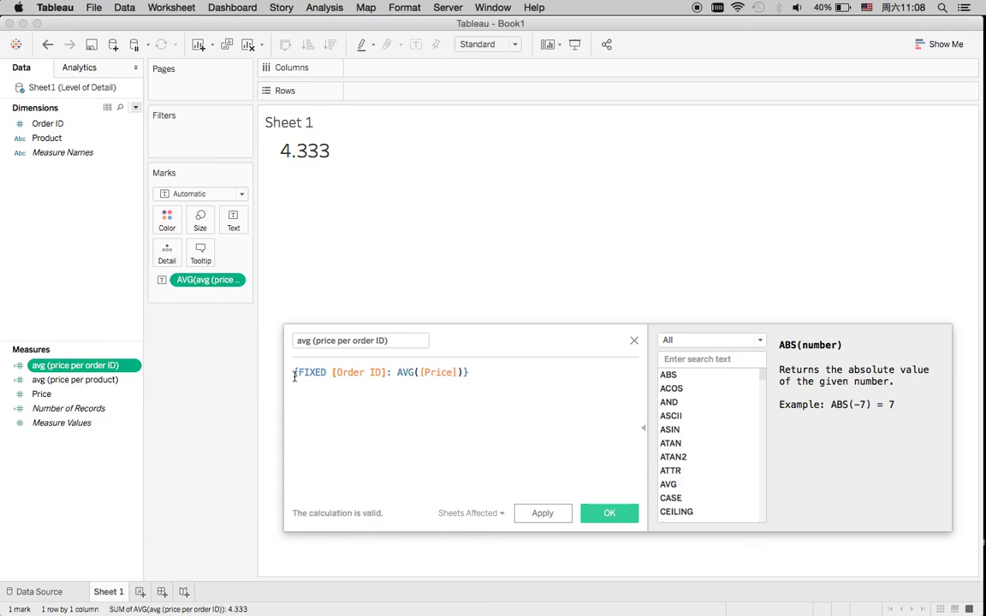